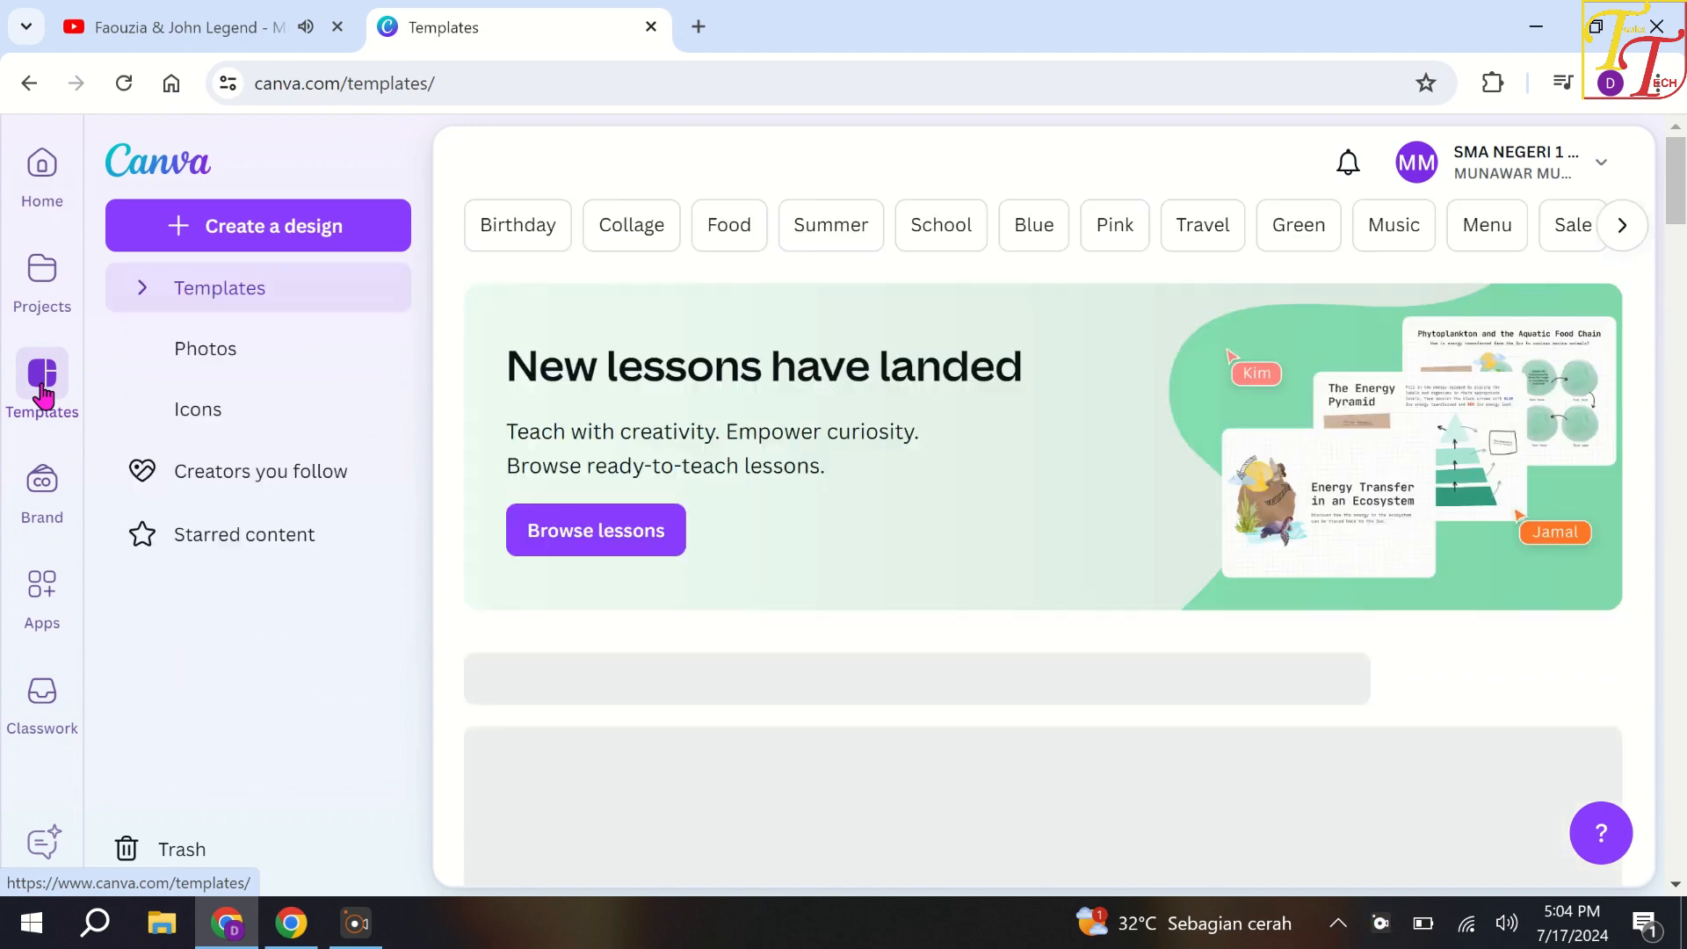
Step: Open the Logos category from the recommended template types
scroll(863, 661, "down", 2)
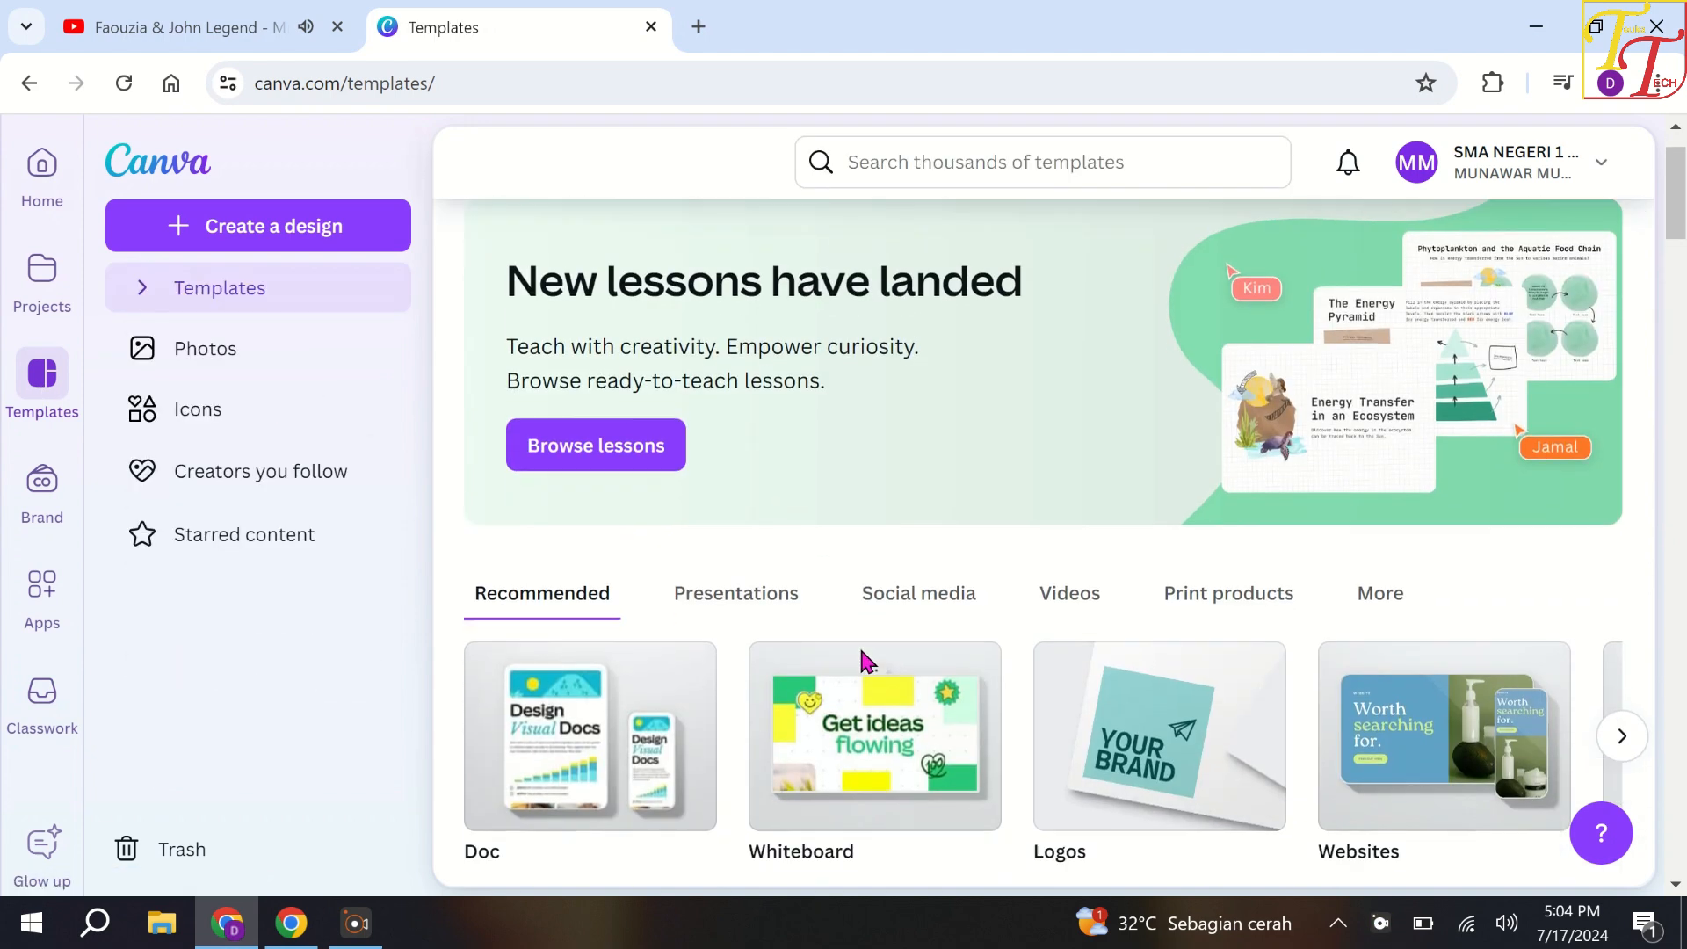
scroll(861, 652, "down", 3)
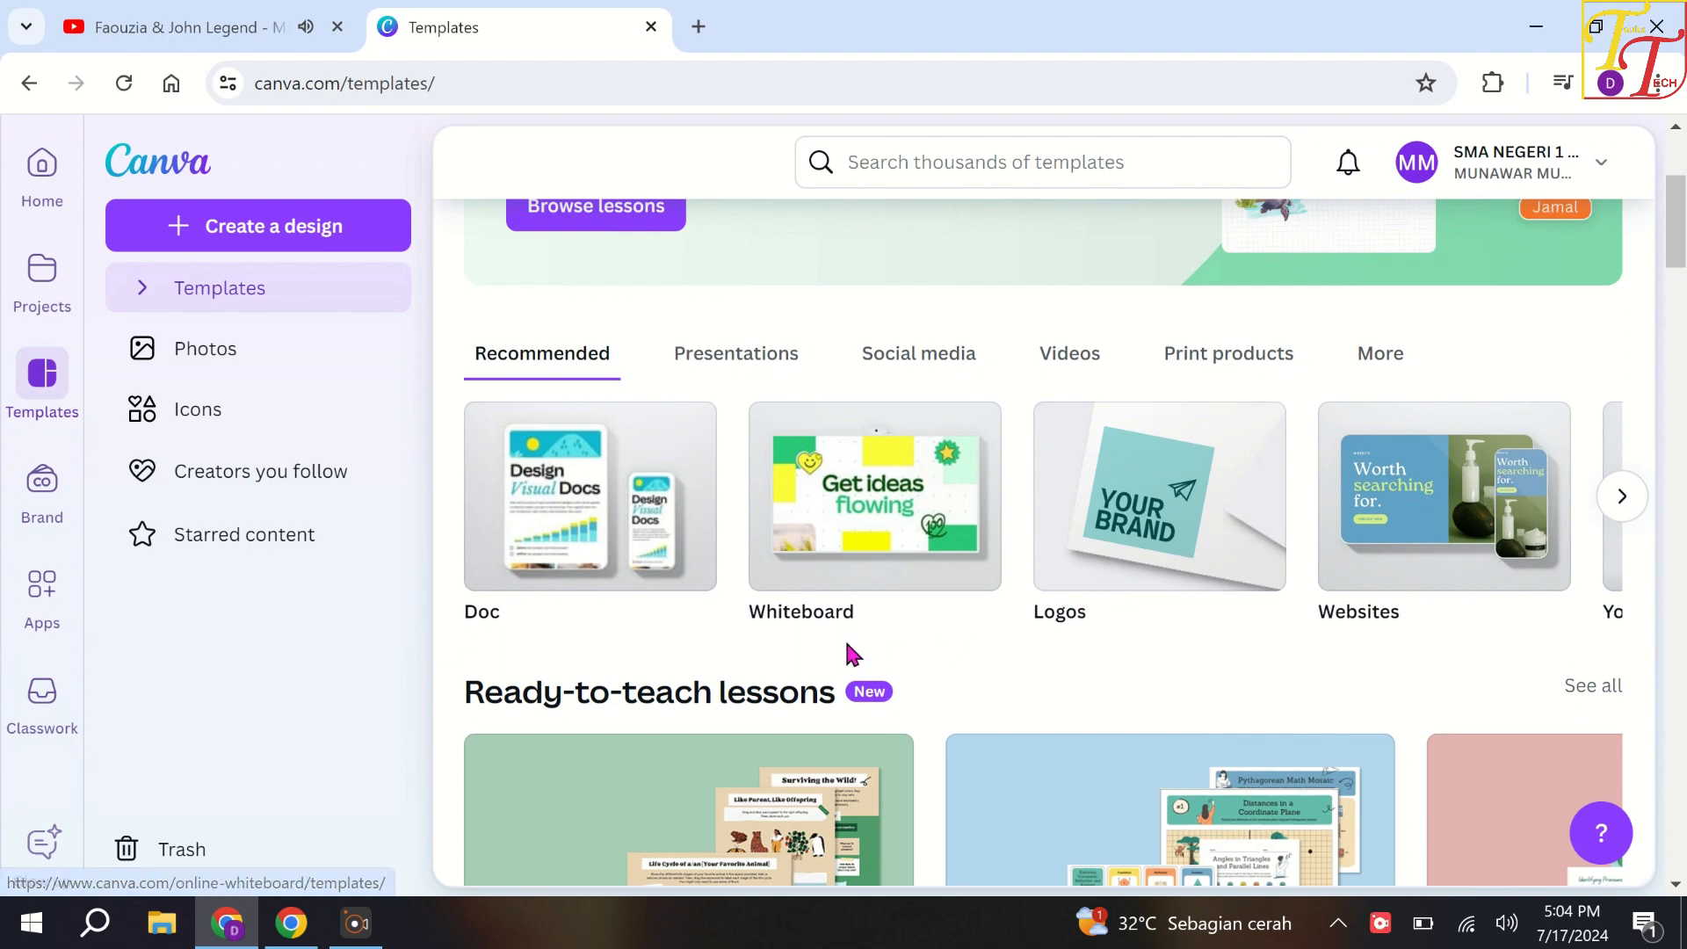
left_click(1146, 497)
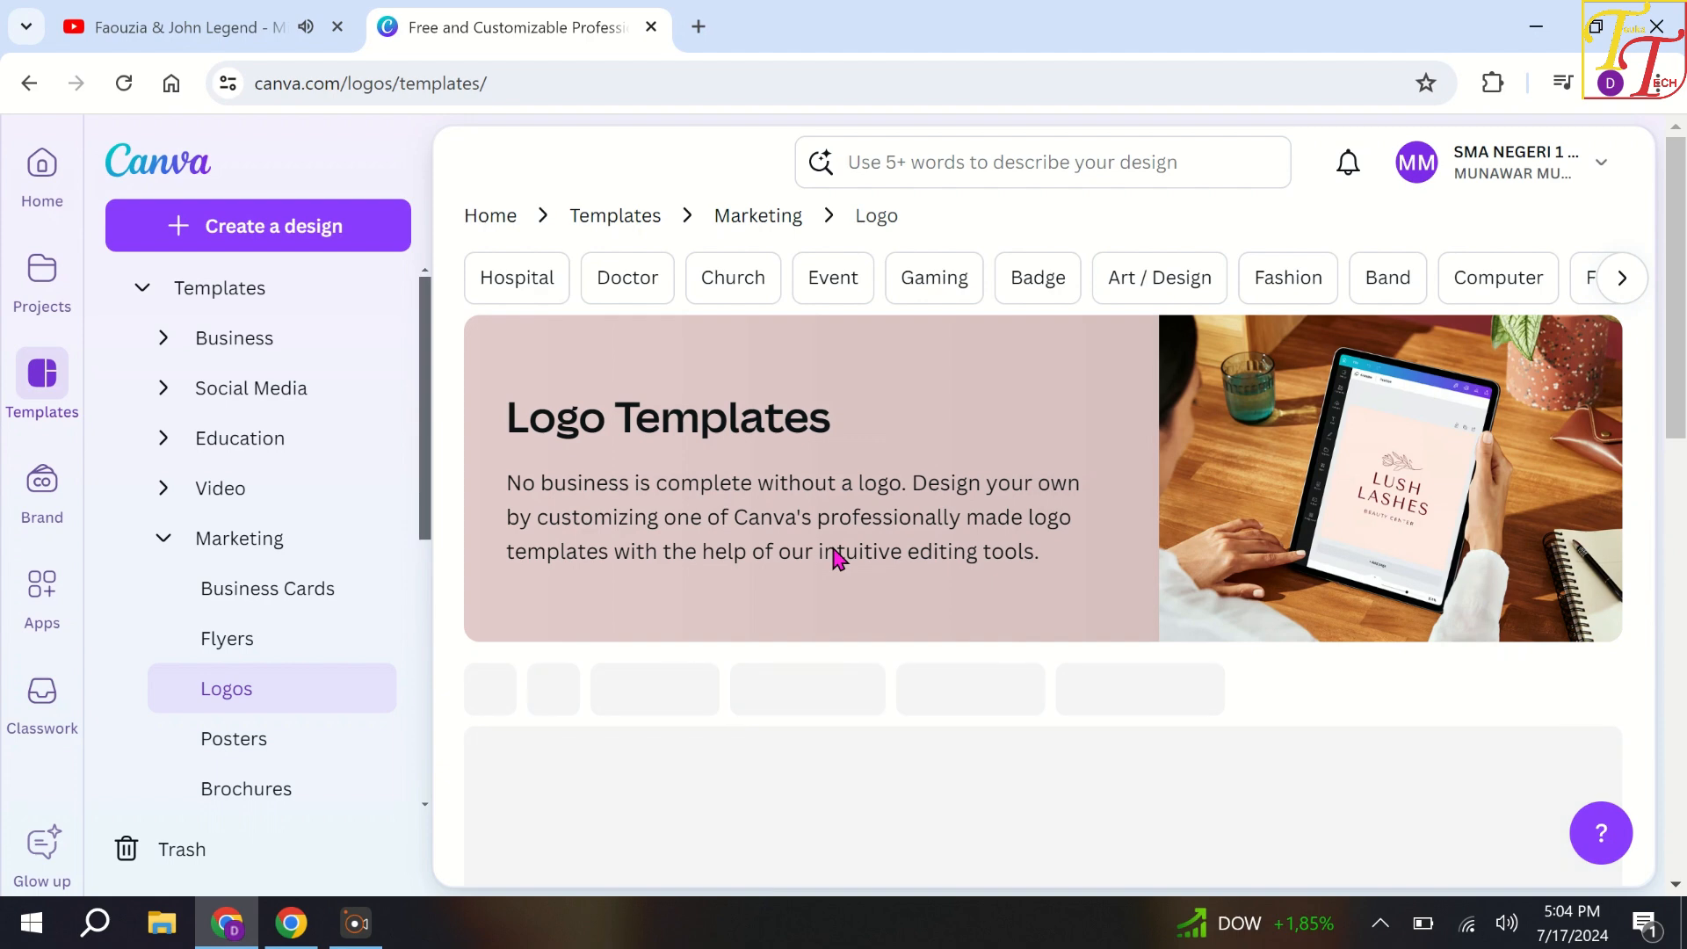
Step: Browse the logo templates and open the details of the Cream Black Modern Monogram Initial Name Logo
scroll(834, 557, "down", 5)
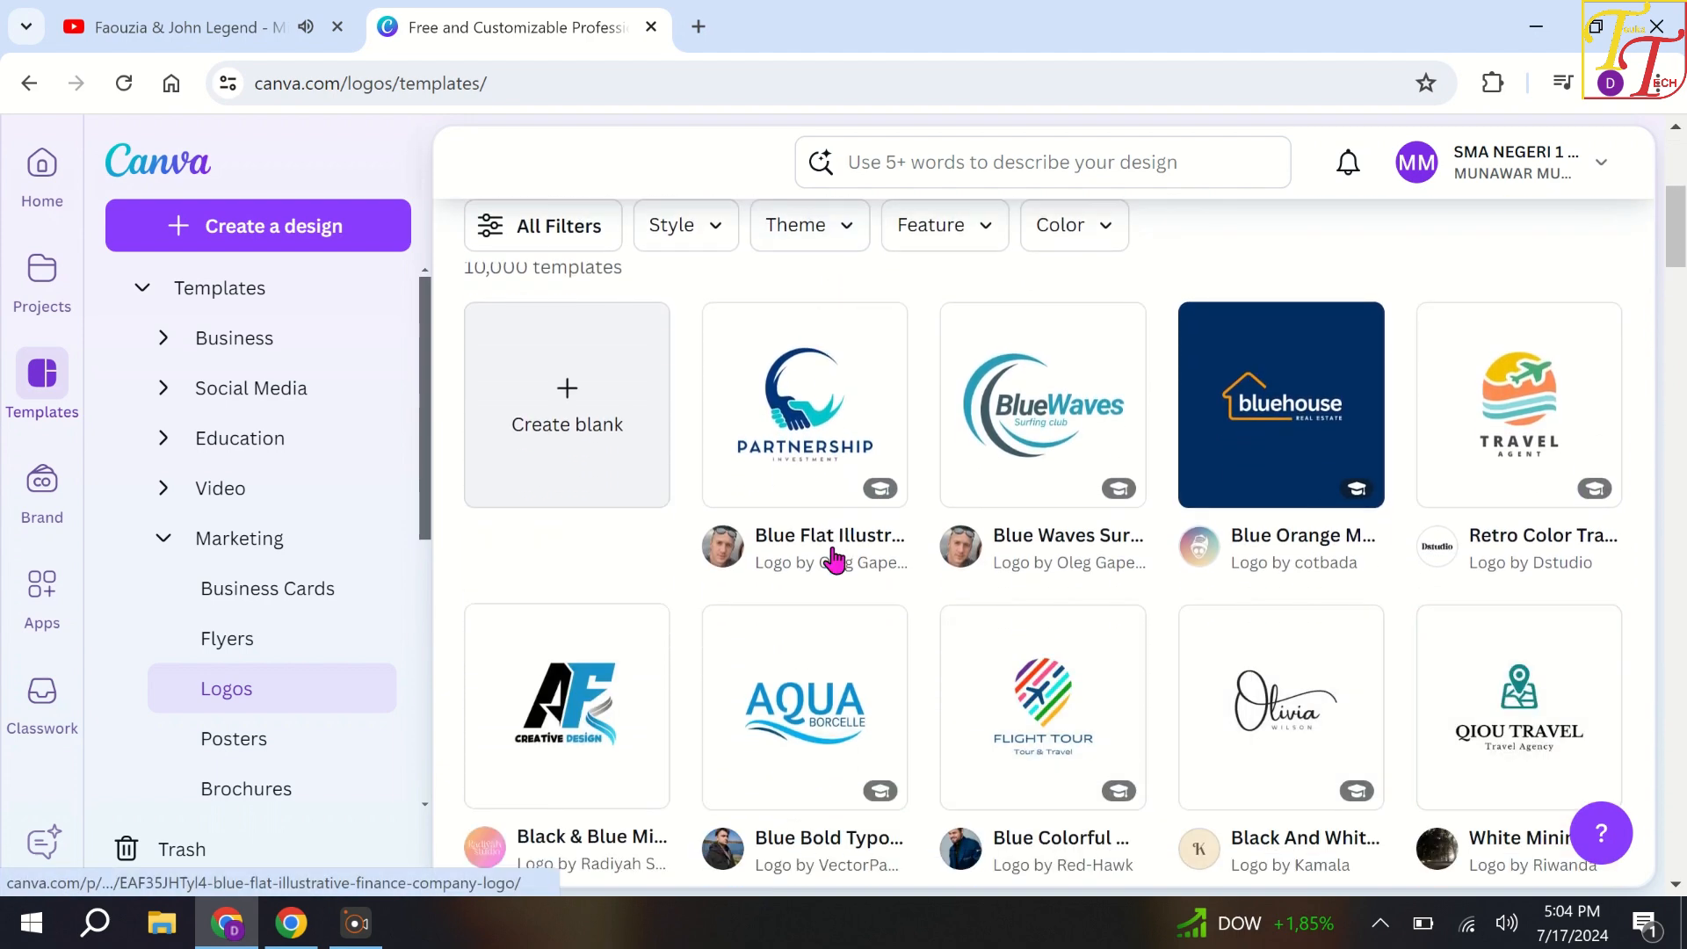
scroll(833, 558, "down", 3)
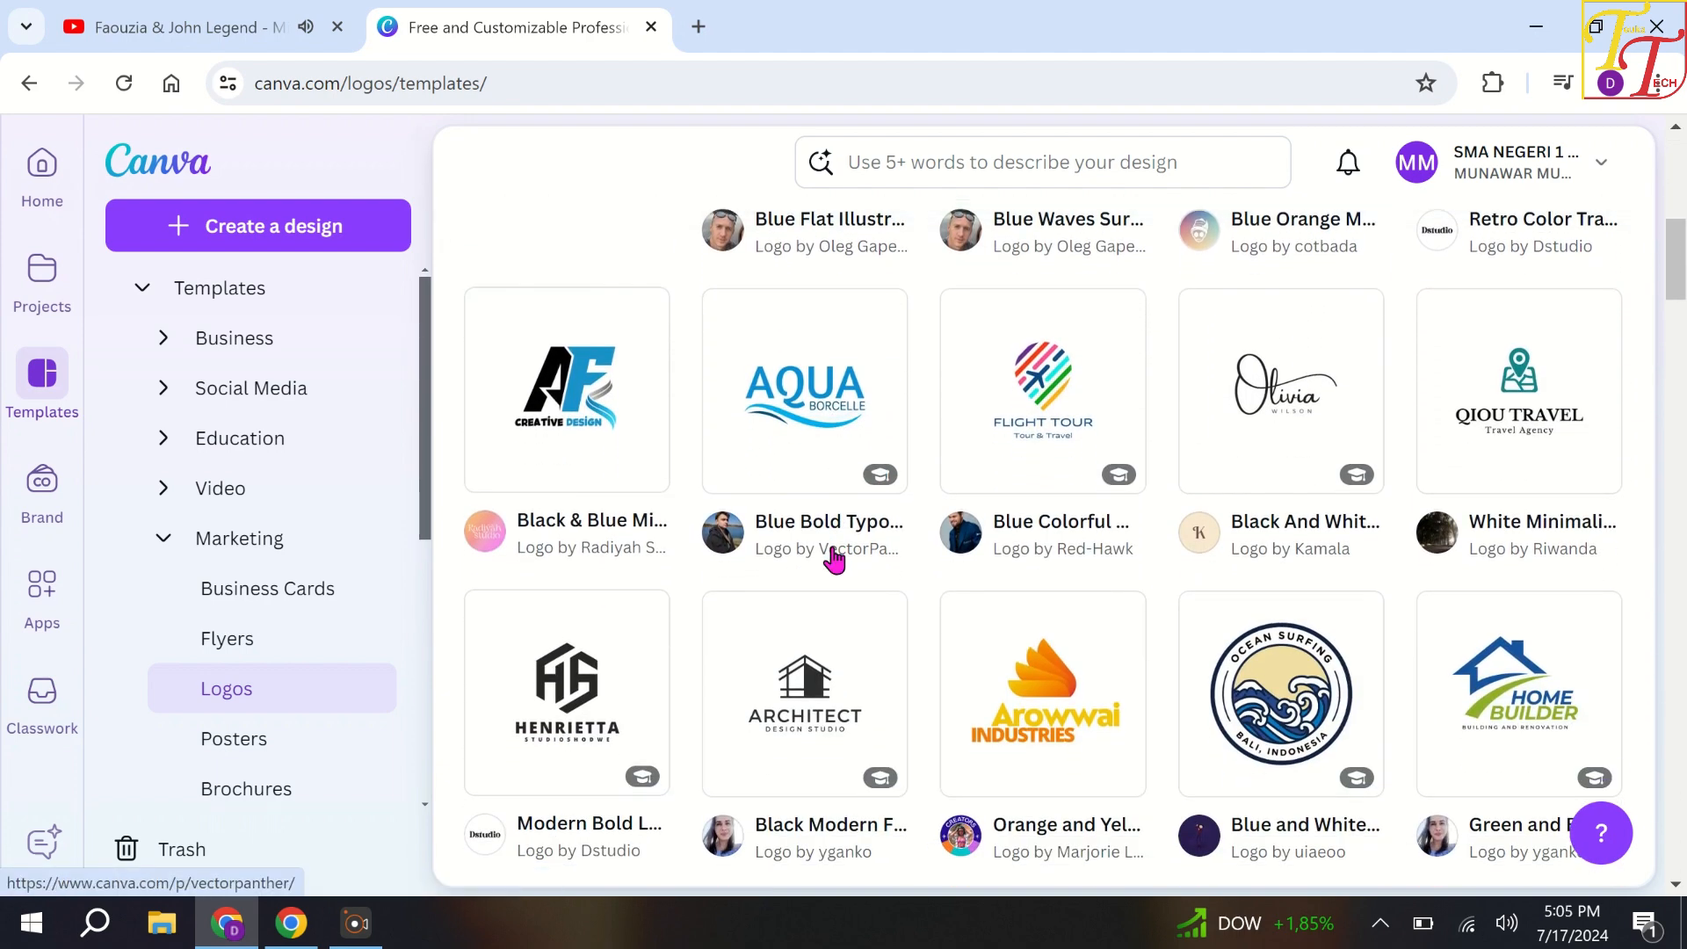
scroll(833, 558, "down", 3)
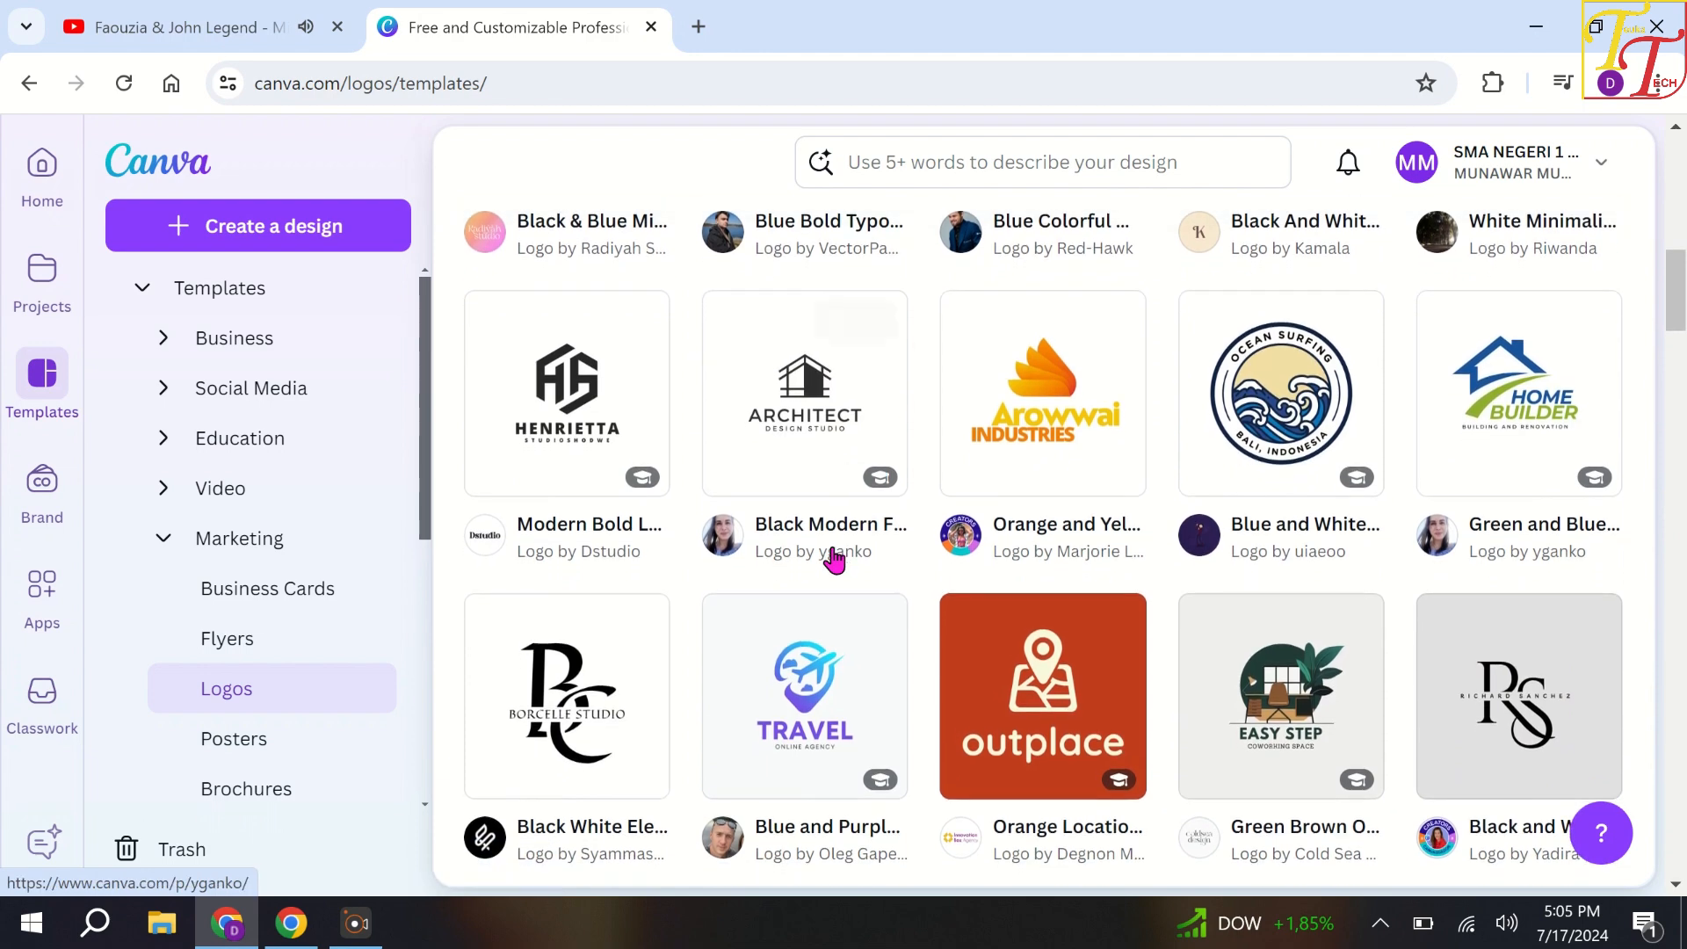
scroll(833, 558, "down", 5)
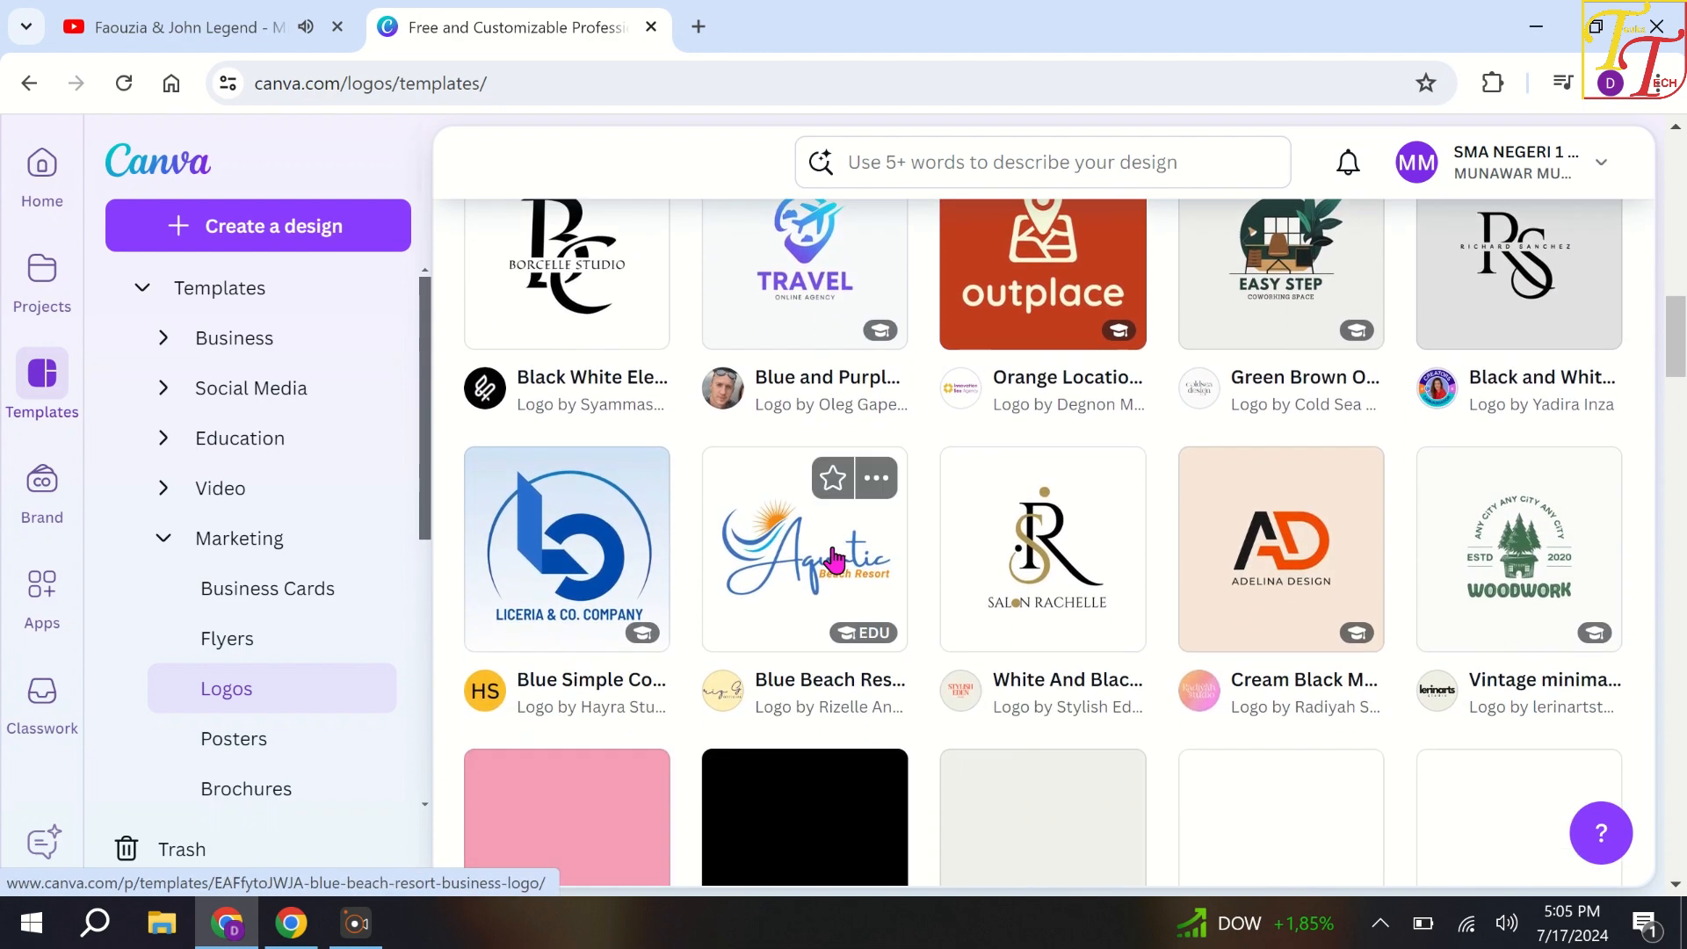
scroll(833, 558, "down", 2)
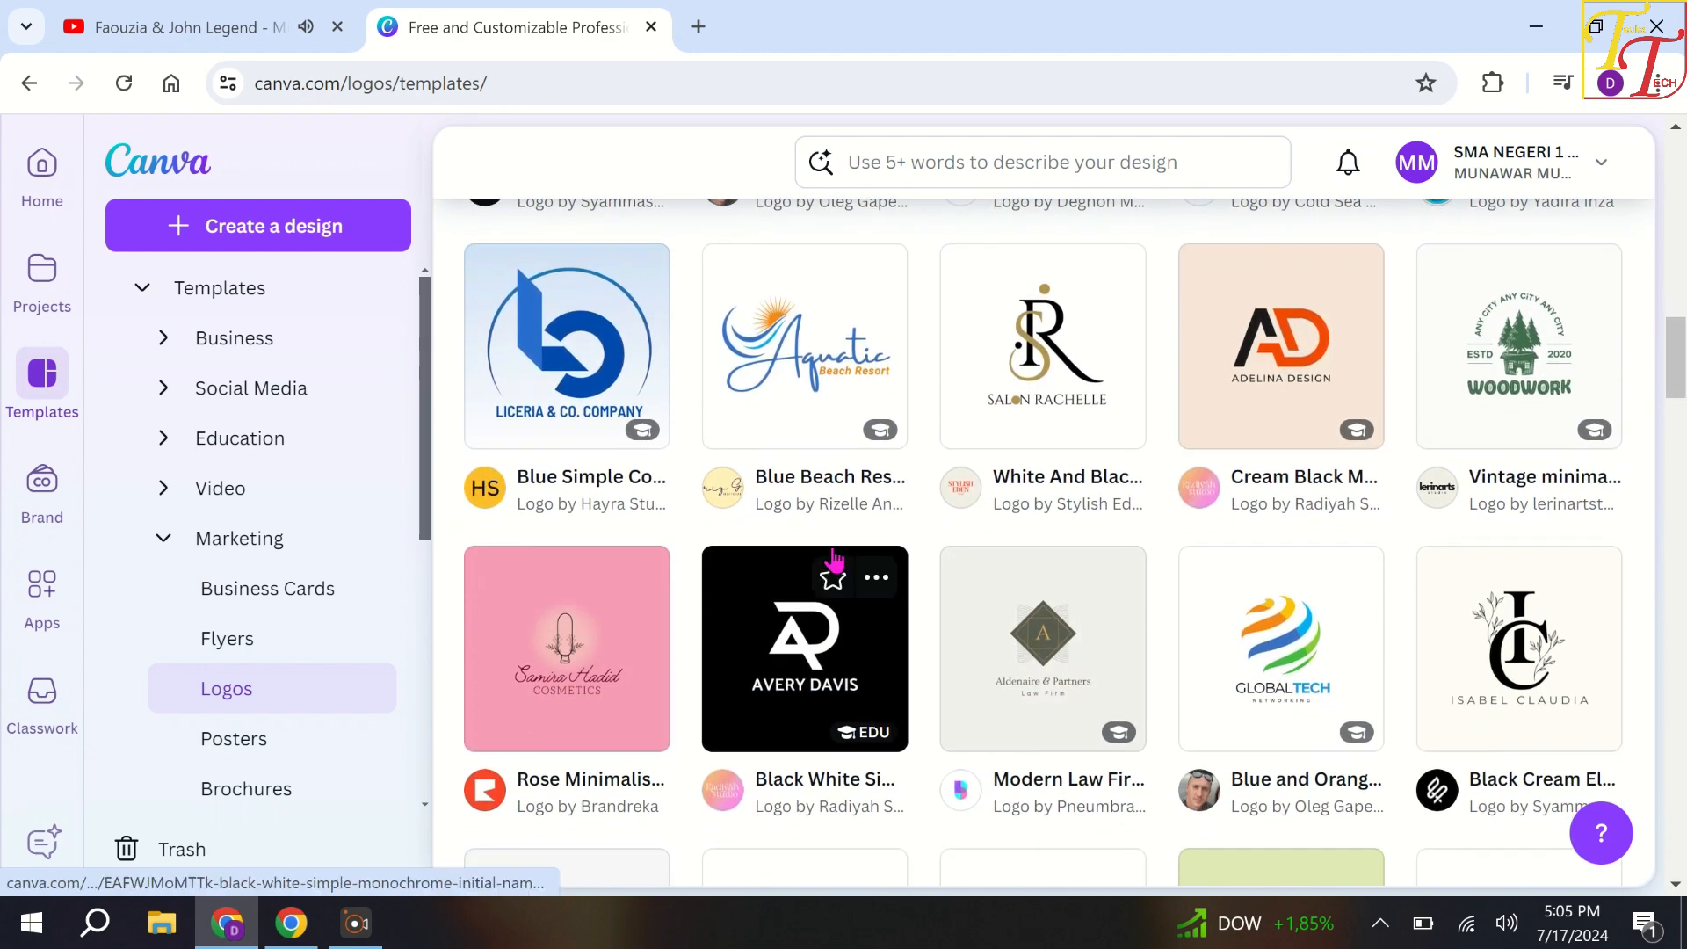
scroll(834, 558, "down", 1)
scroll(835, 559, "up", 1)
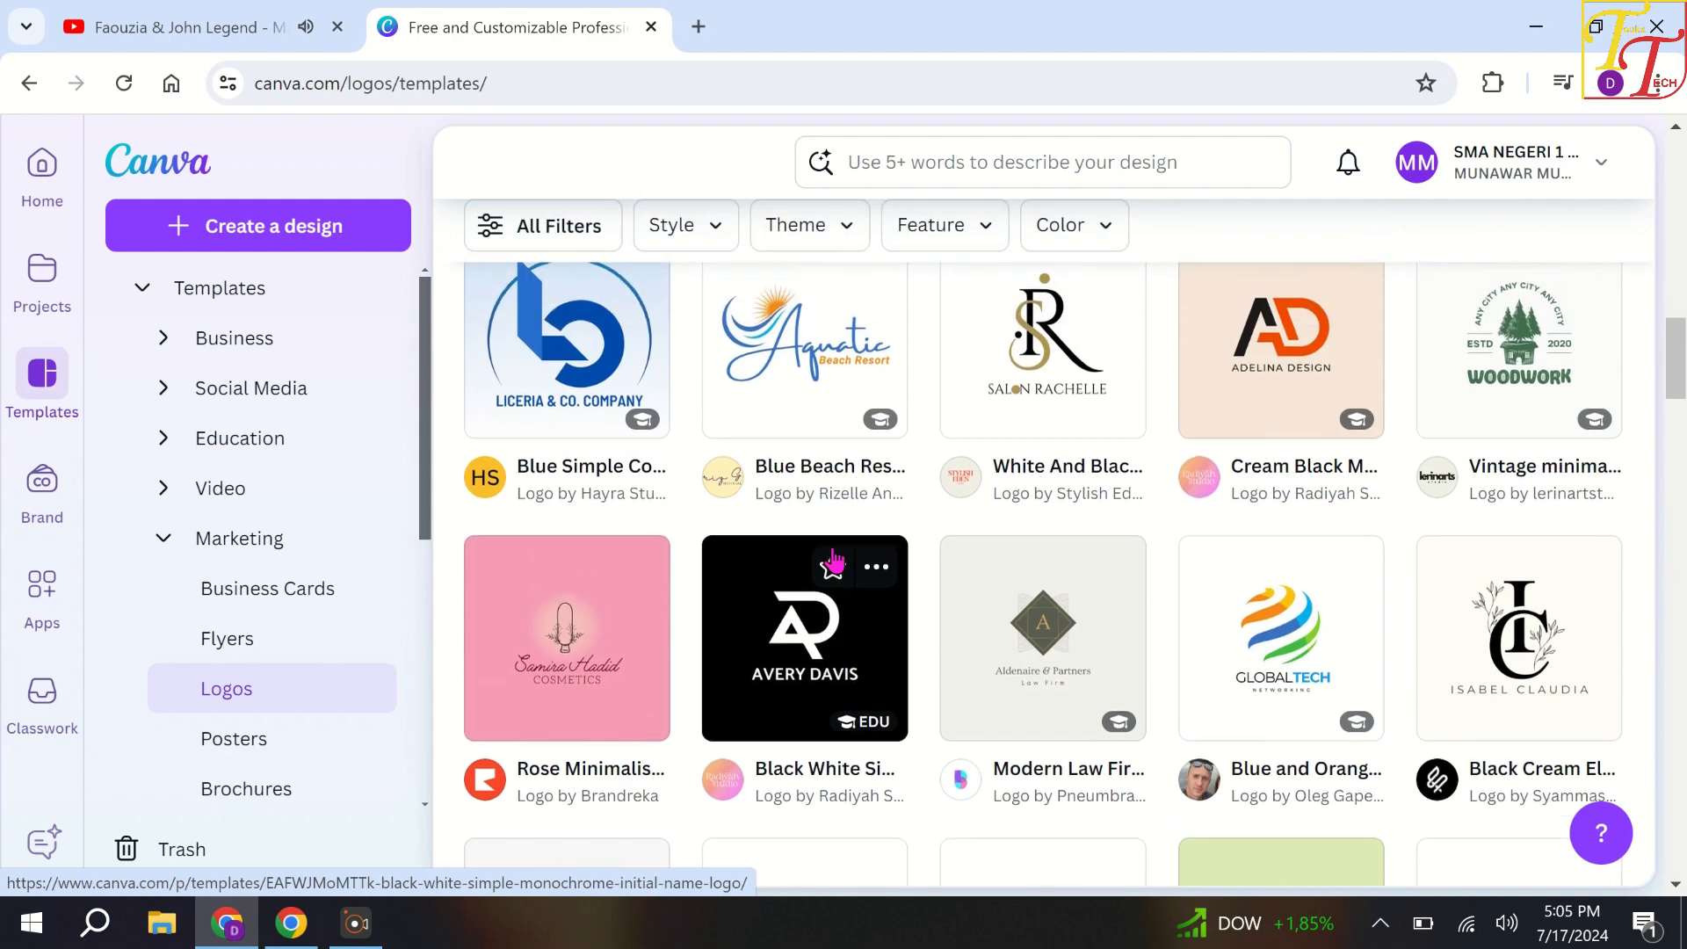
left_click(1292, 403)
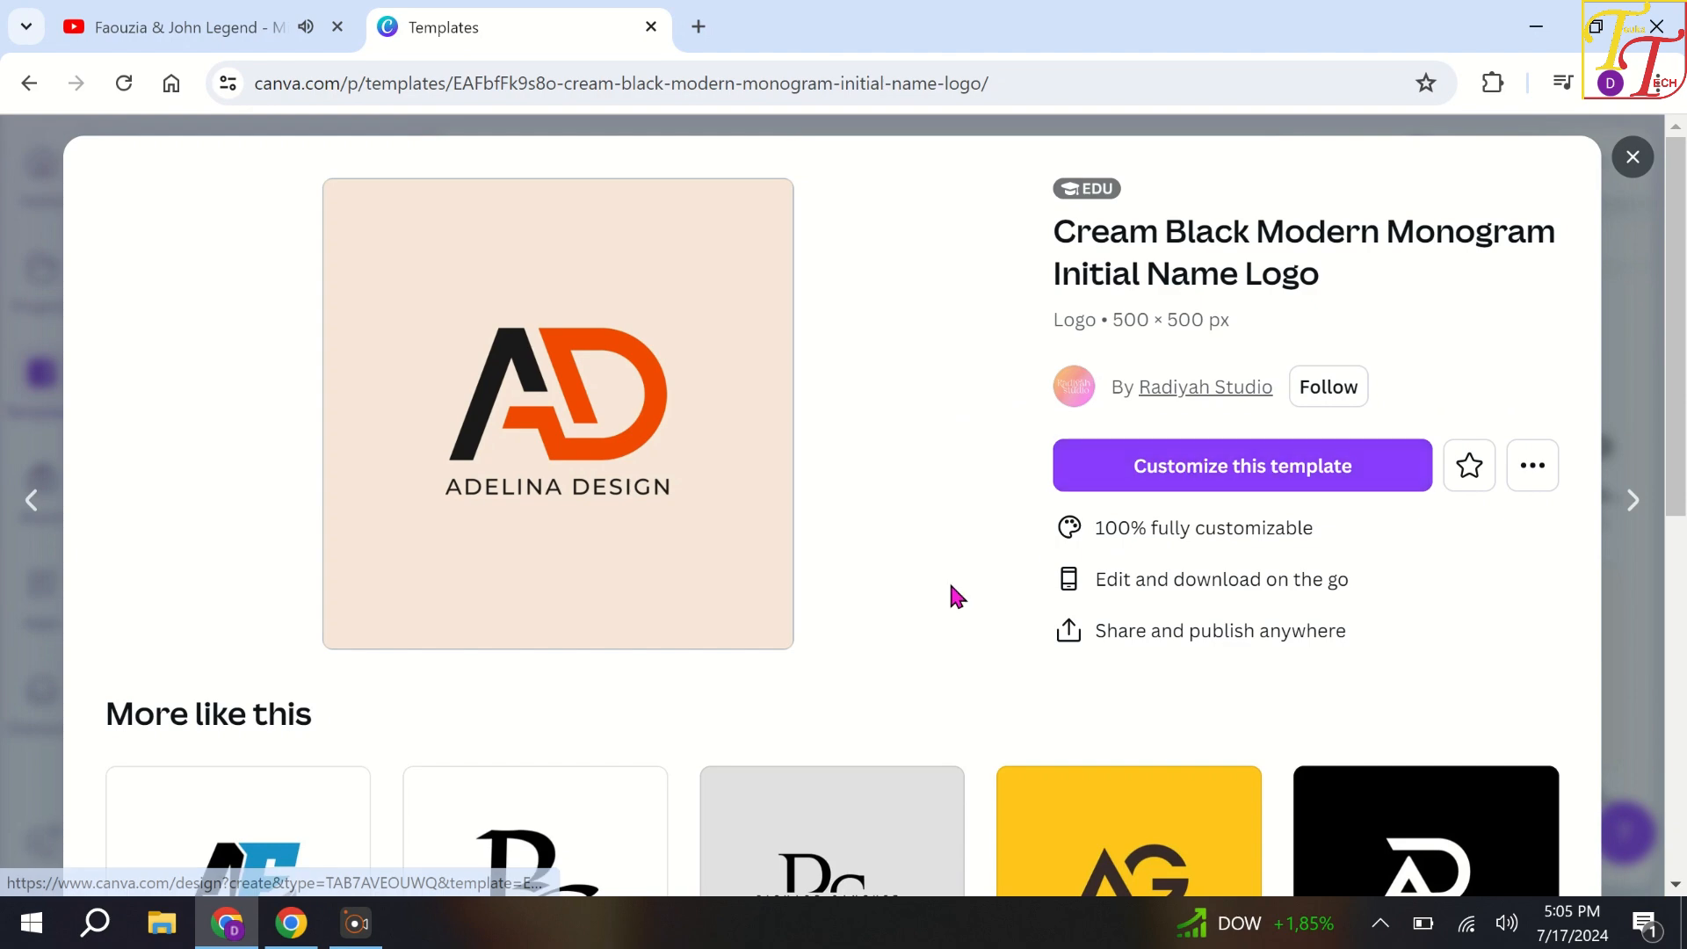
Step: Examine the similar logo designs listed under More like this for a suitable template
scroll(951, 596, "down", 5)
scroll(951, 596, "down", 5)
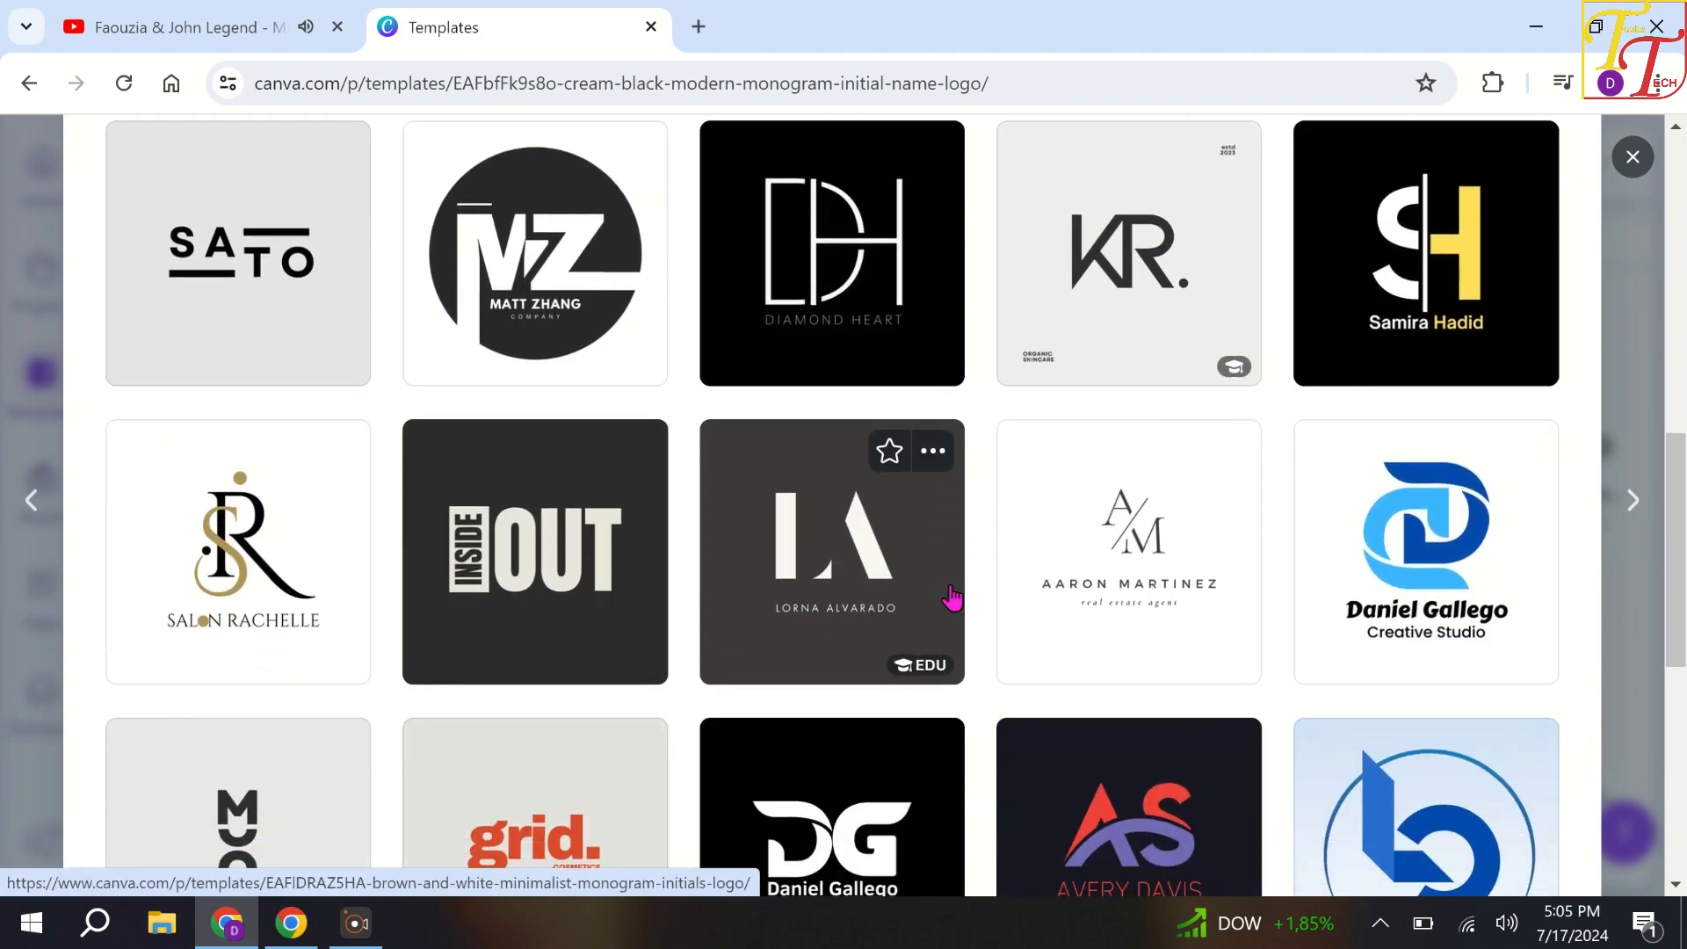
scroll(951, 598, "up", 5)
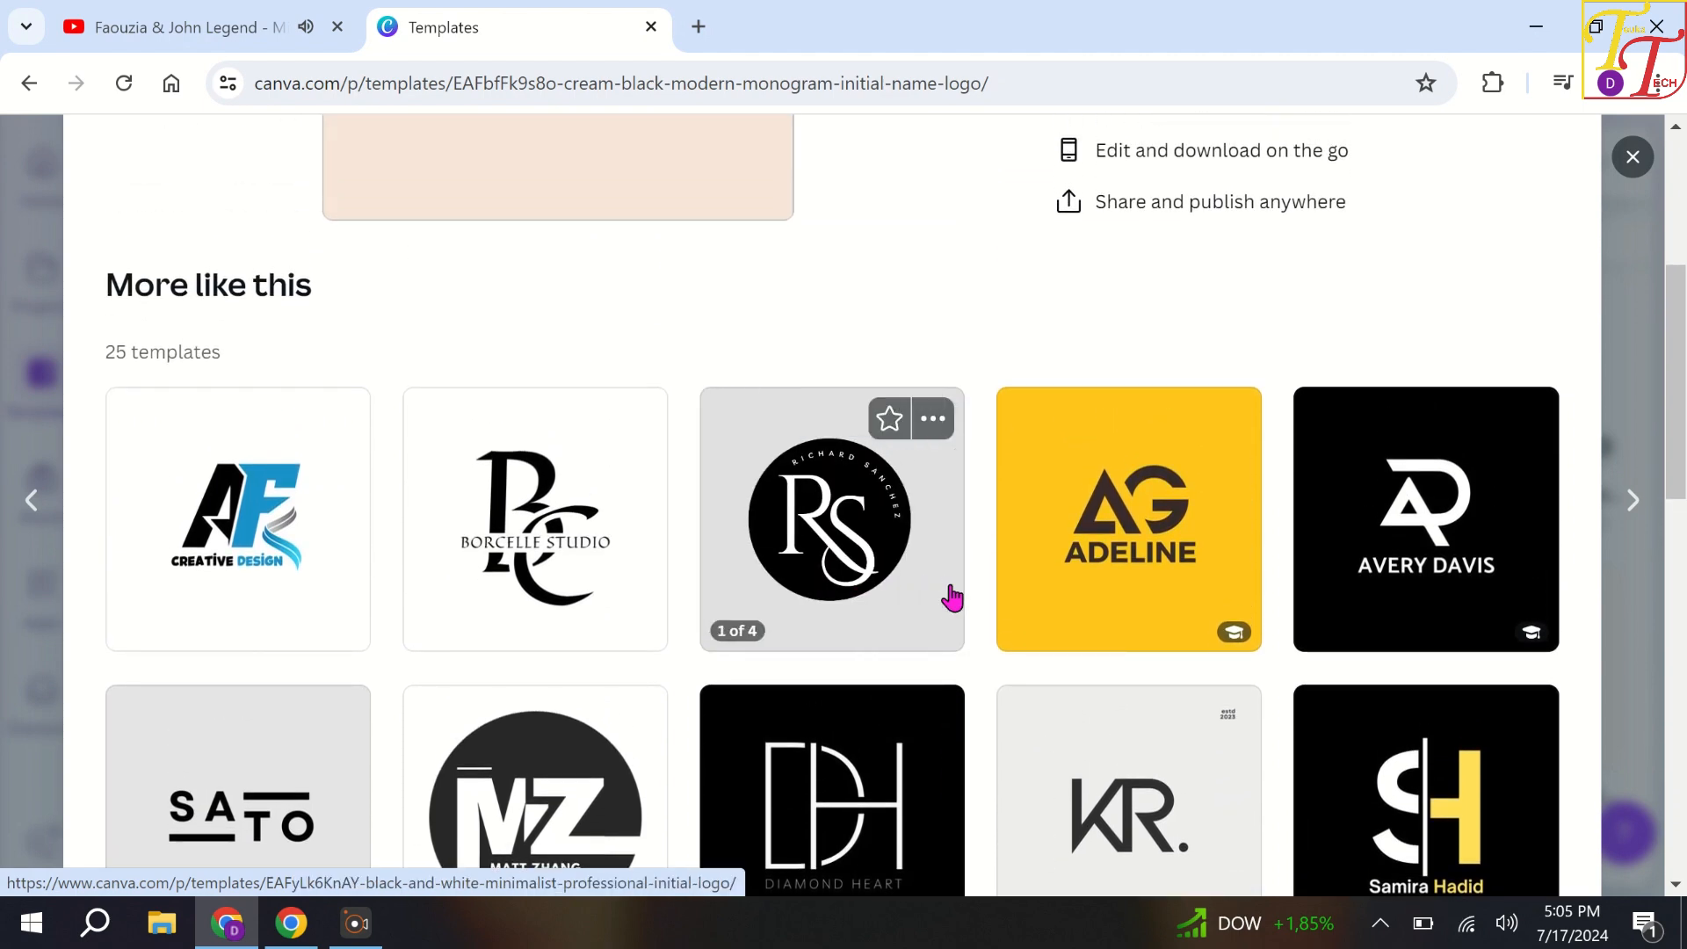
scroll(951, 597, "down", 3)
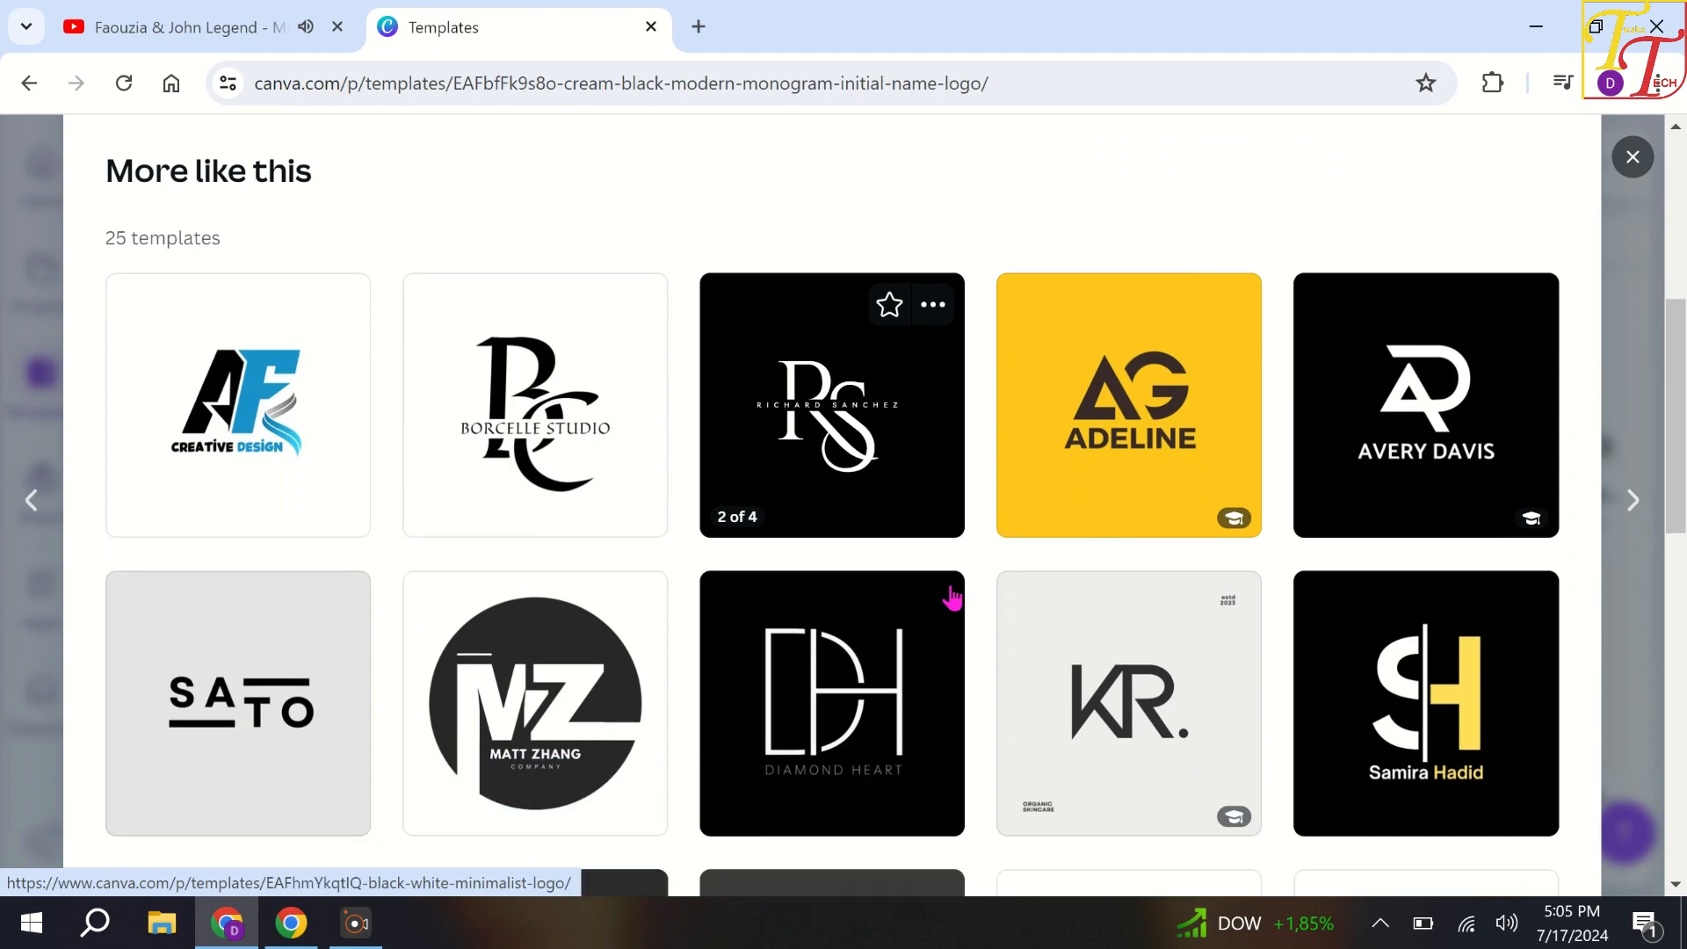
scroll(953, 596, "down", 2)
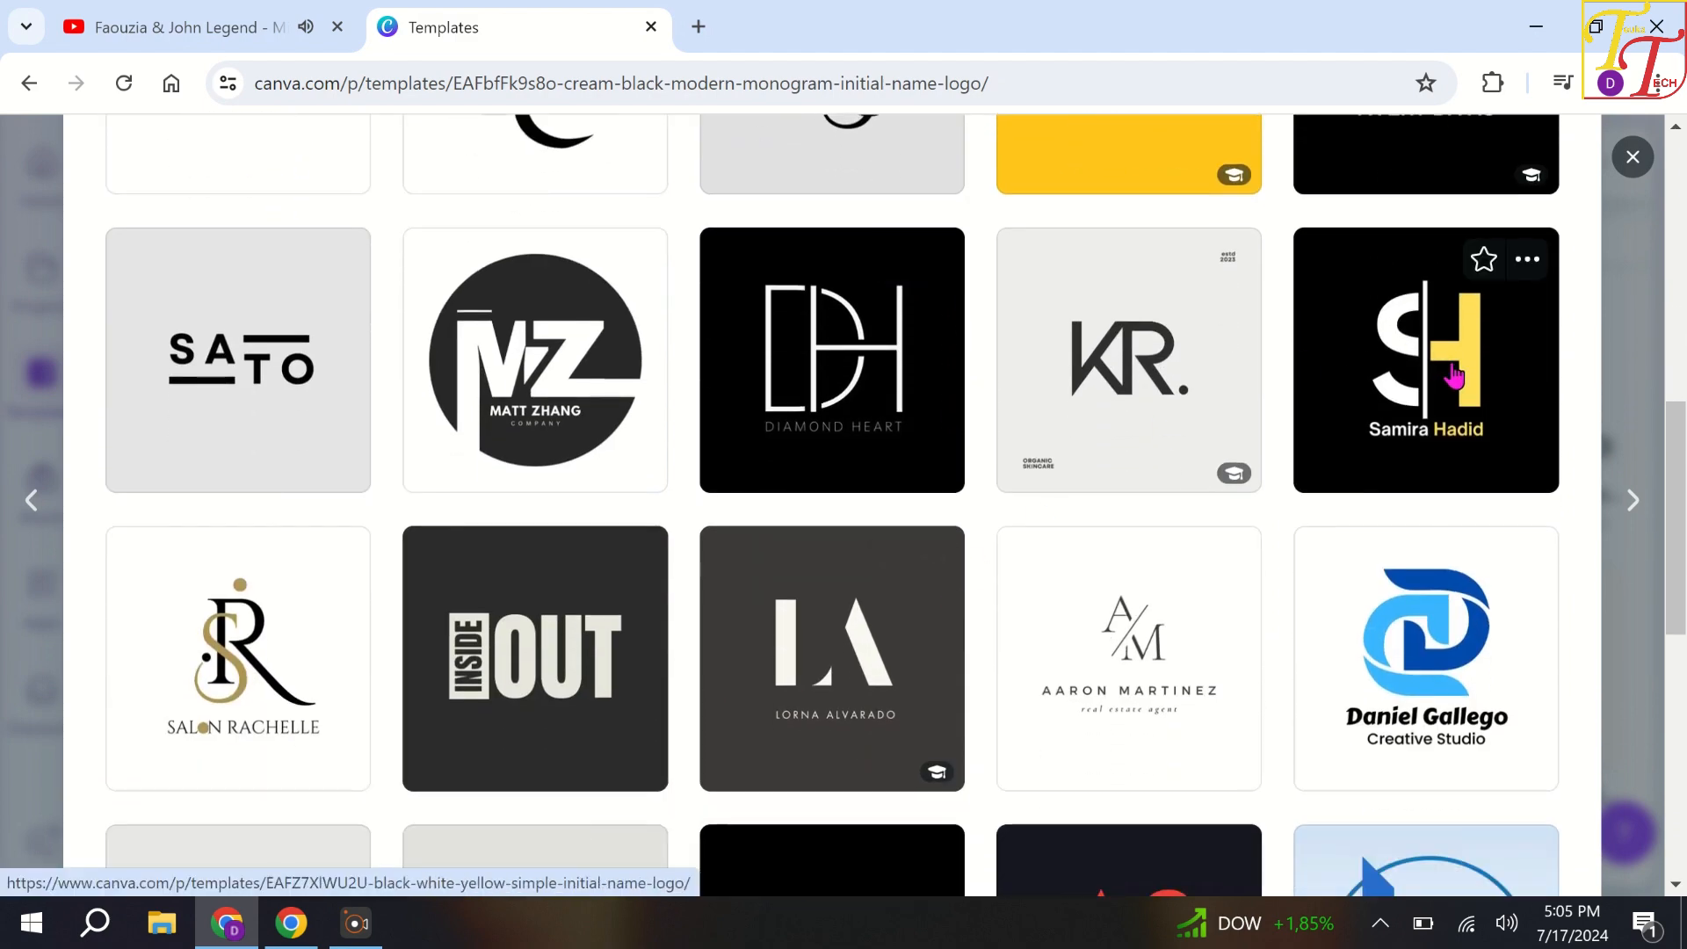
scroll(1451, 373, "down", 3)
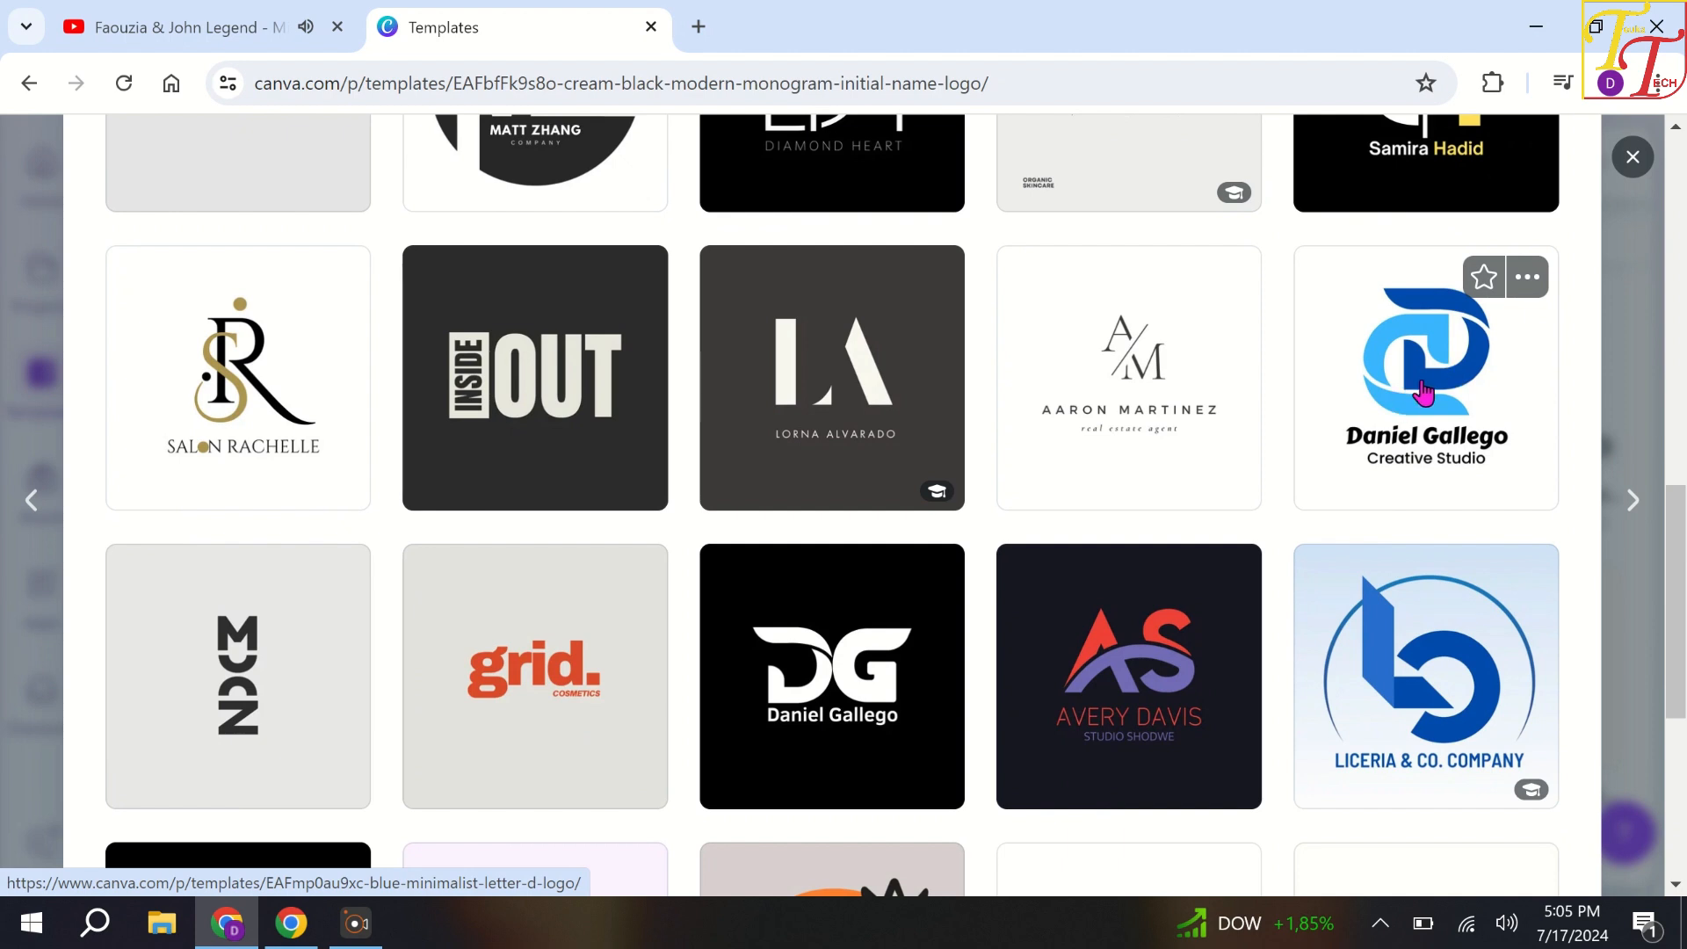
scroll(1421, 396, "down", 3)
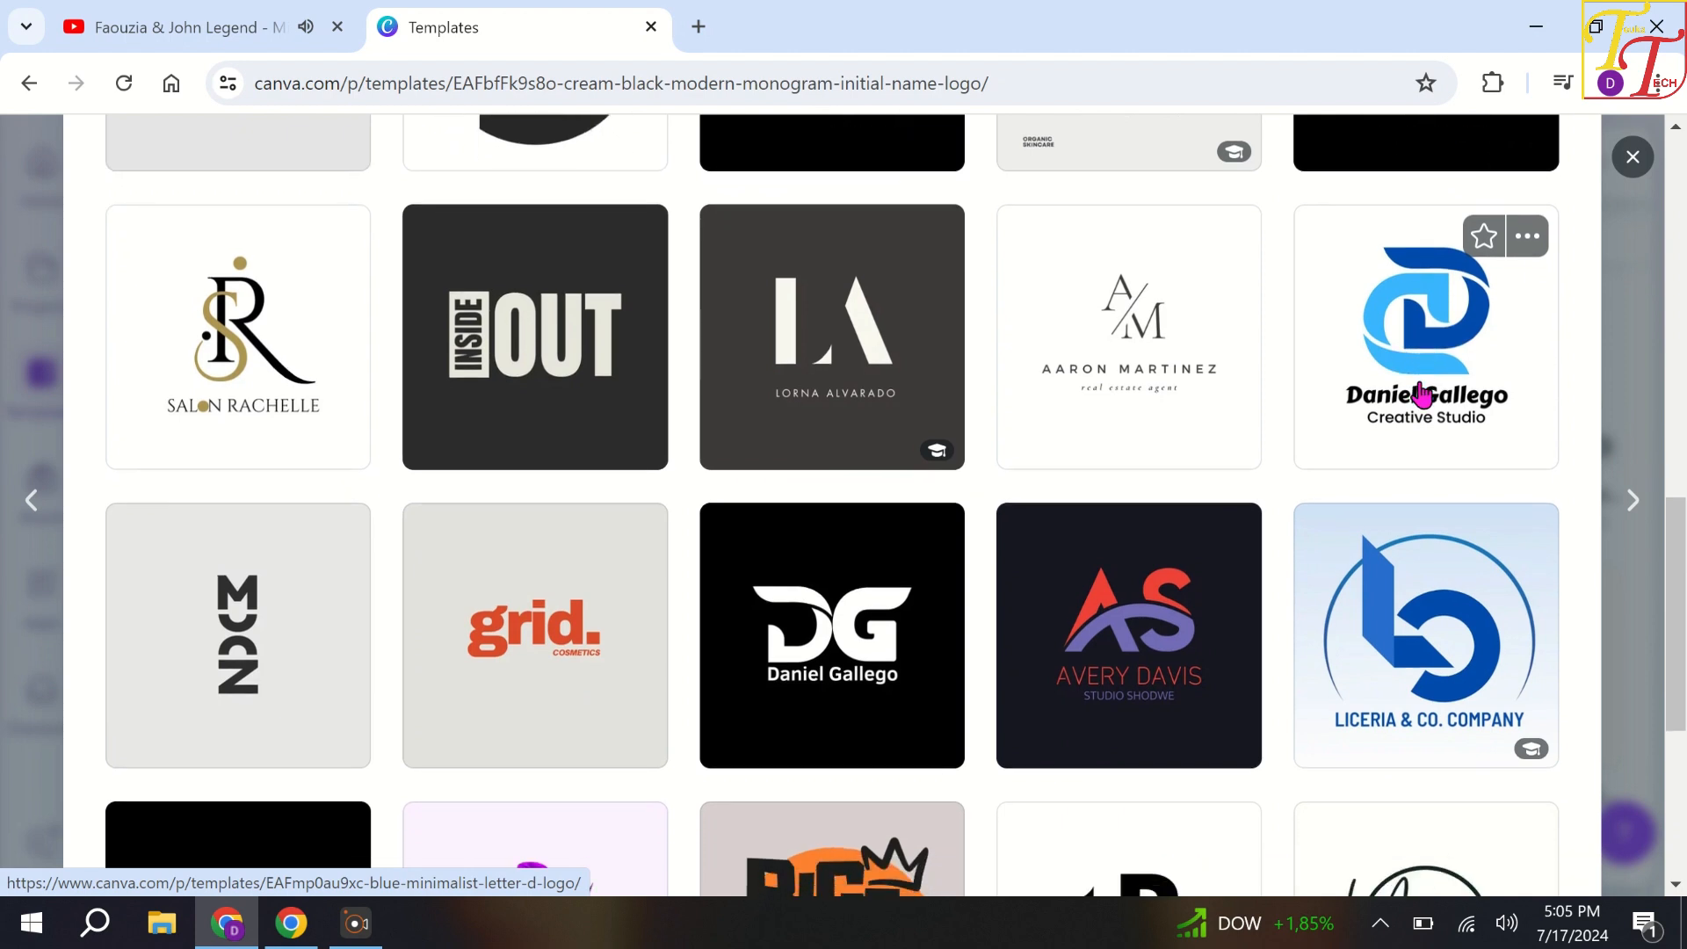
scroll(1422, 395, "down", 3)
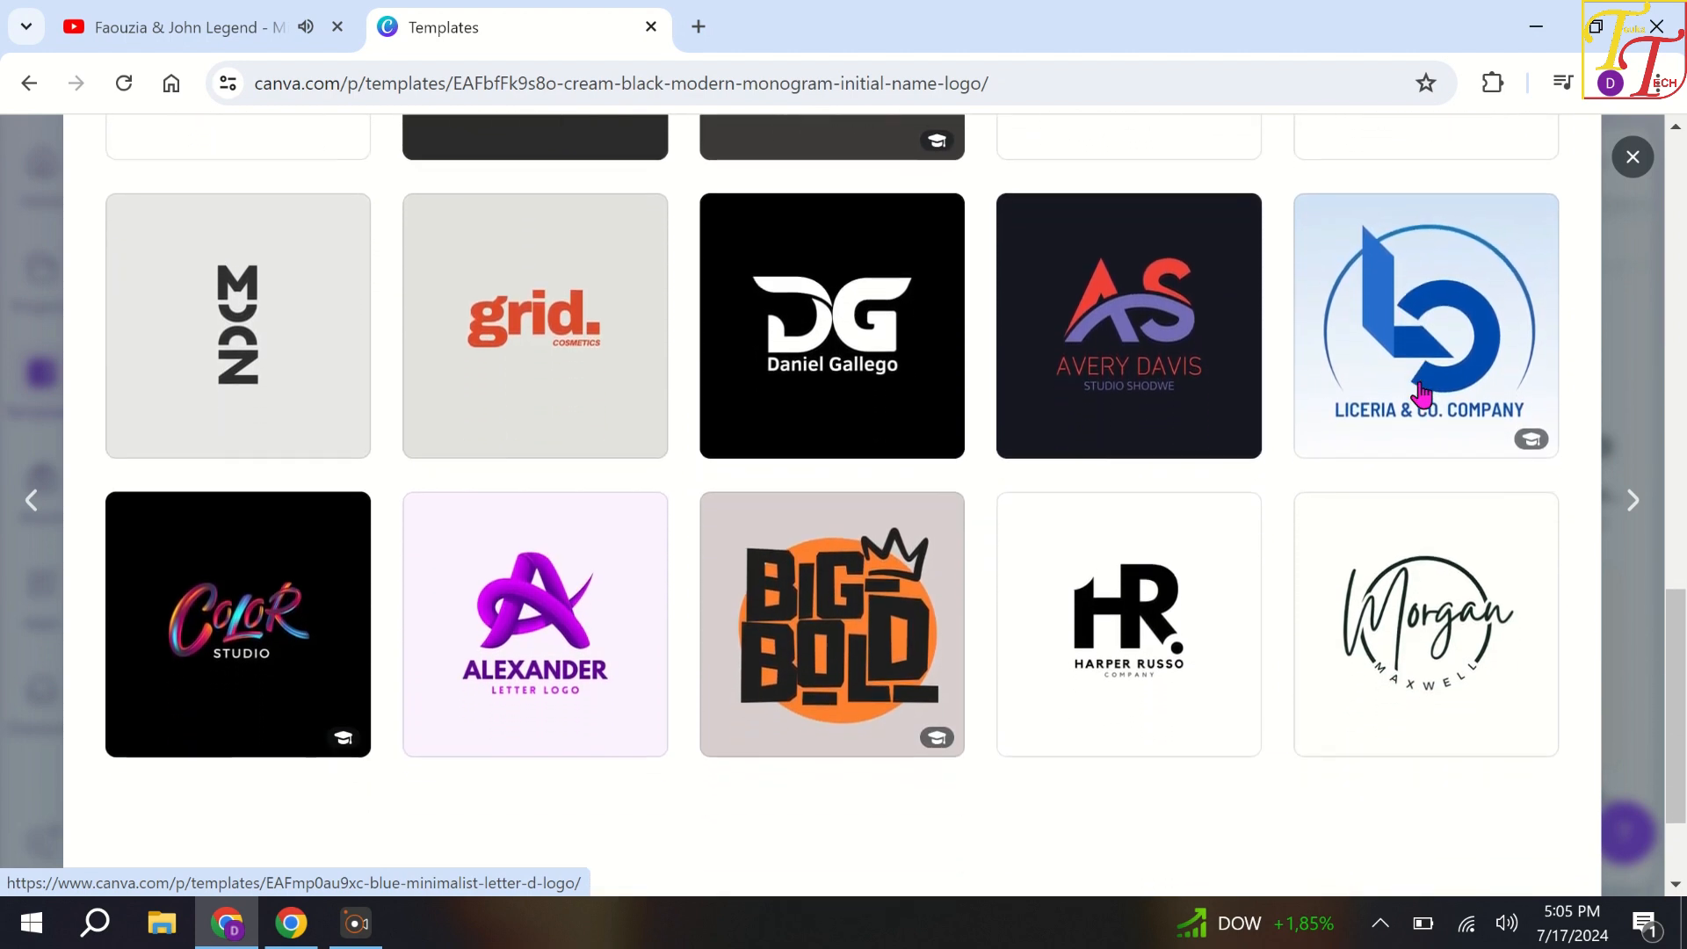
scroll(1421, 396, "up", 2)
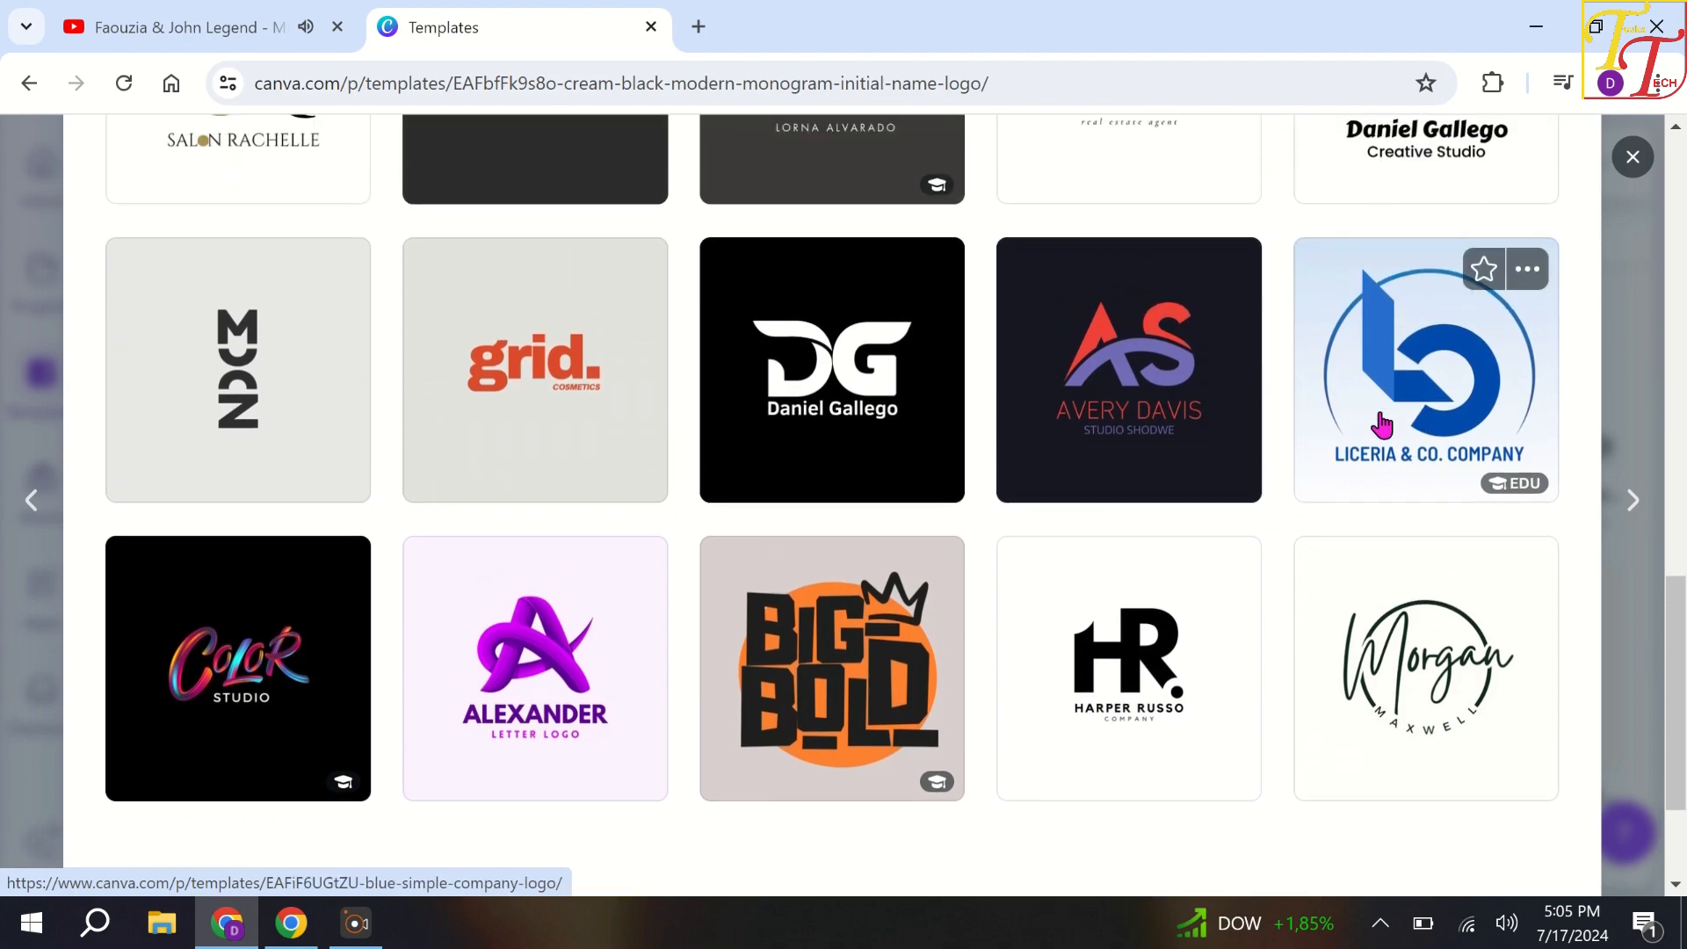
scroll(1380, 424, "up", 7)
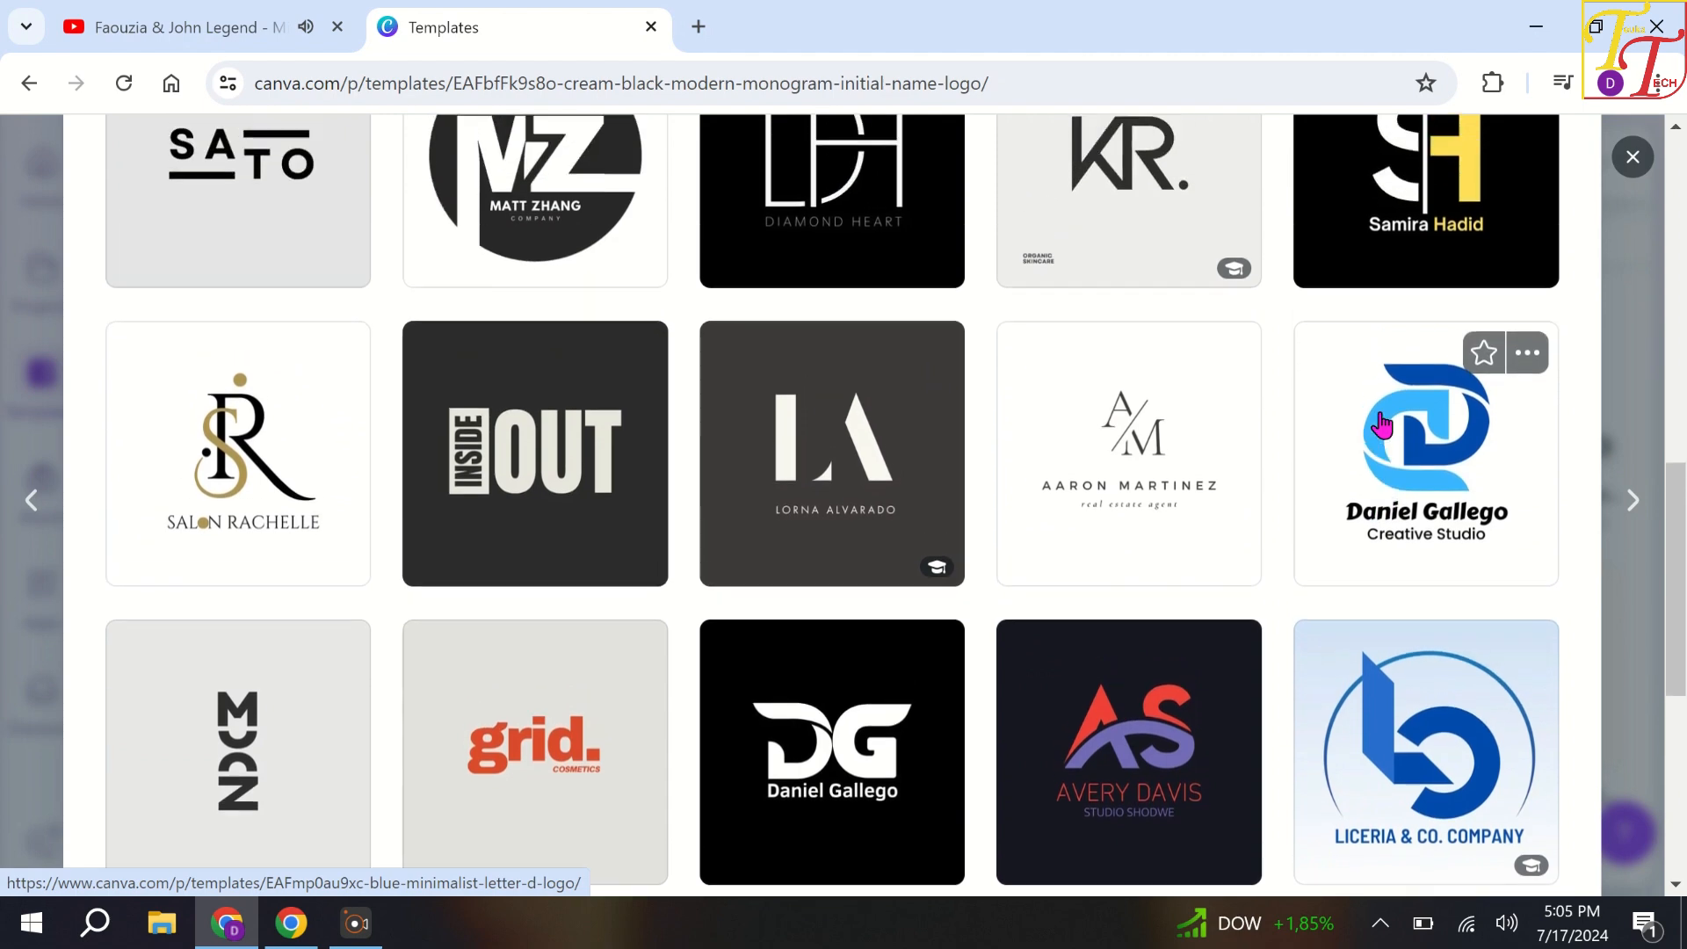
scroll(1381, 424, "up", 1)
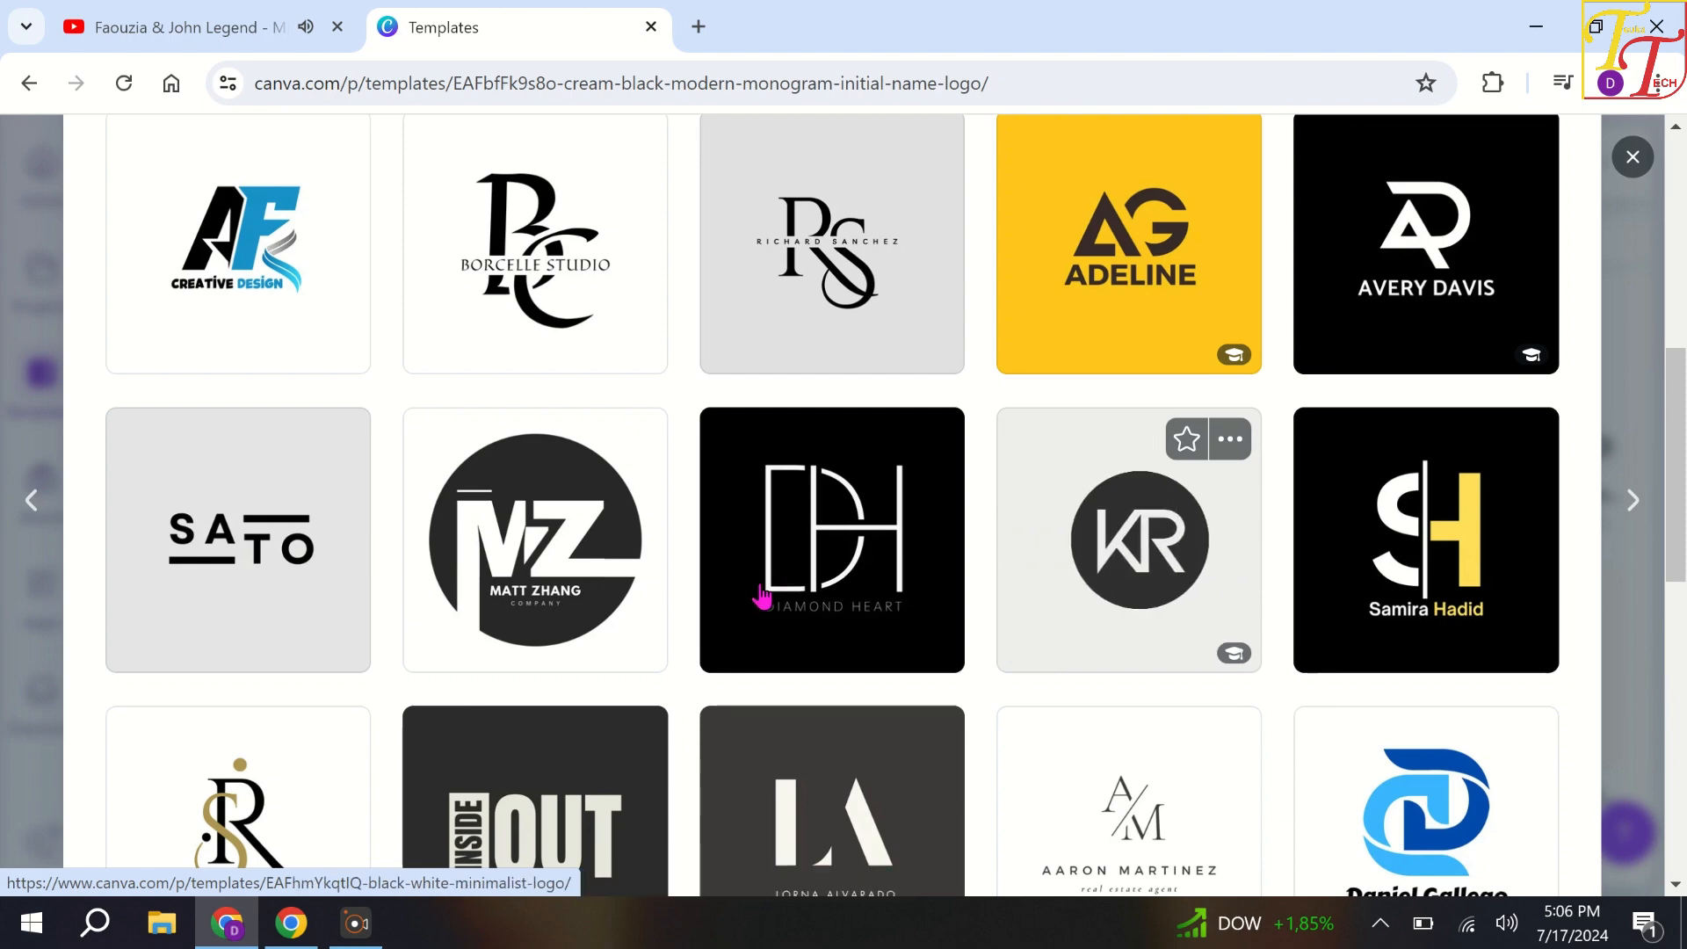
Step: Choose the Gray and Black Simple Studio Logo template and open it for customizing
left_click(195, 604)
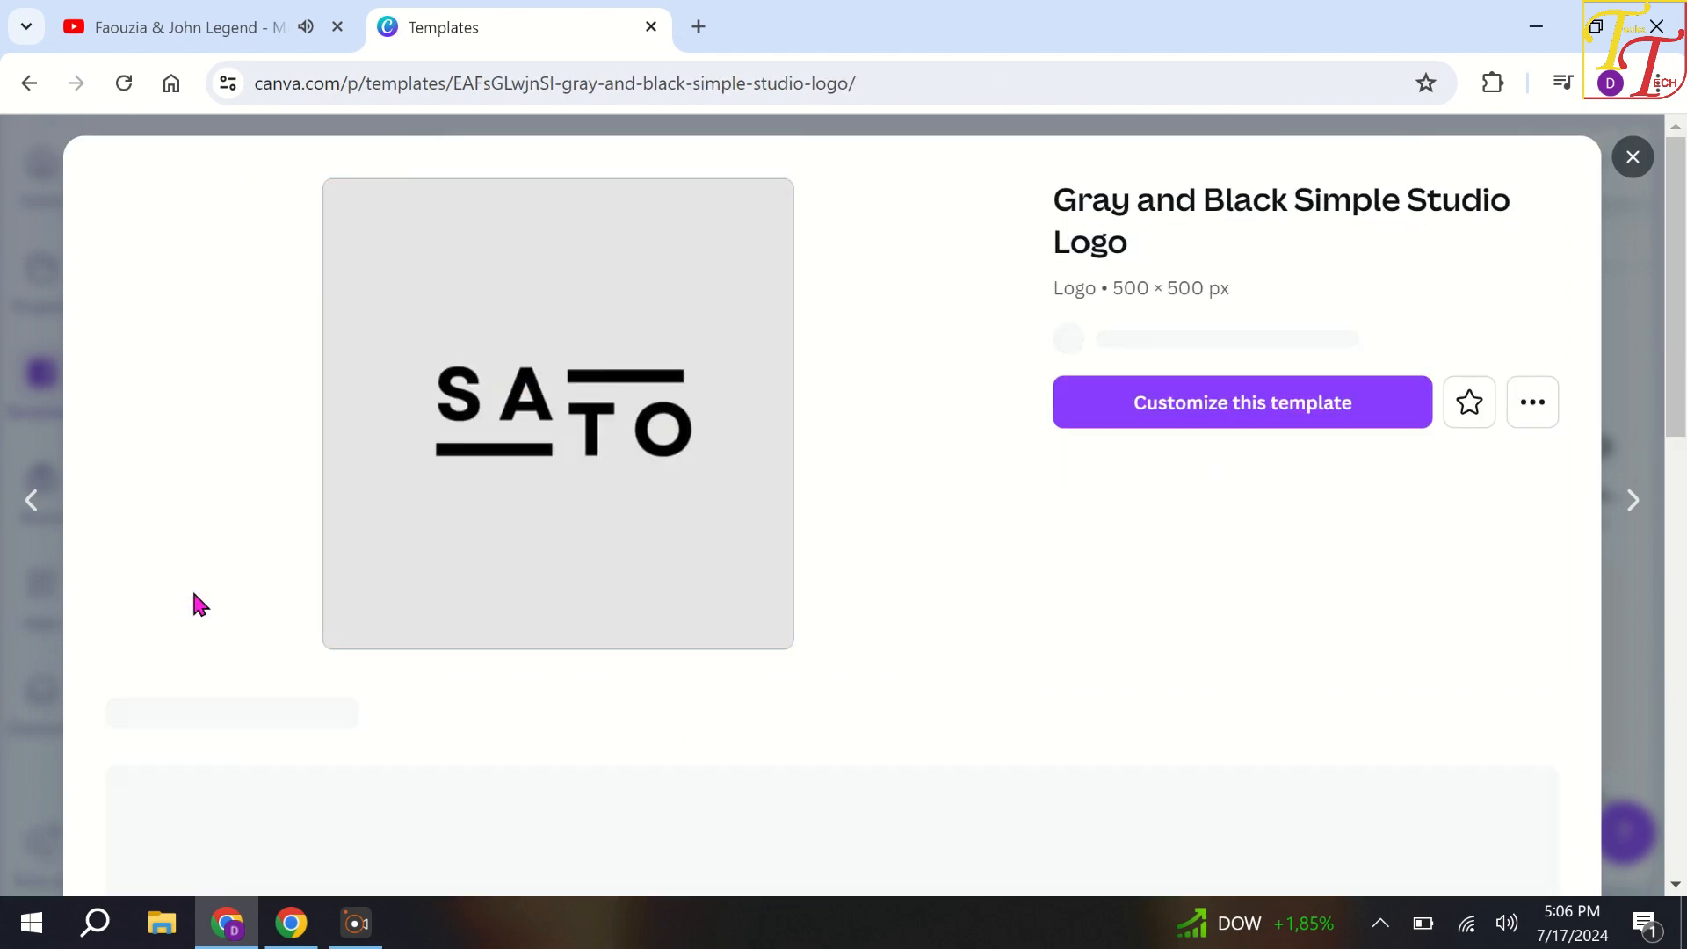
scroll(957, 558, "down", 3)
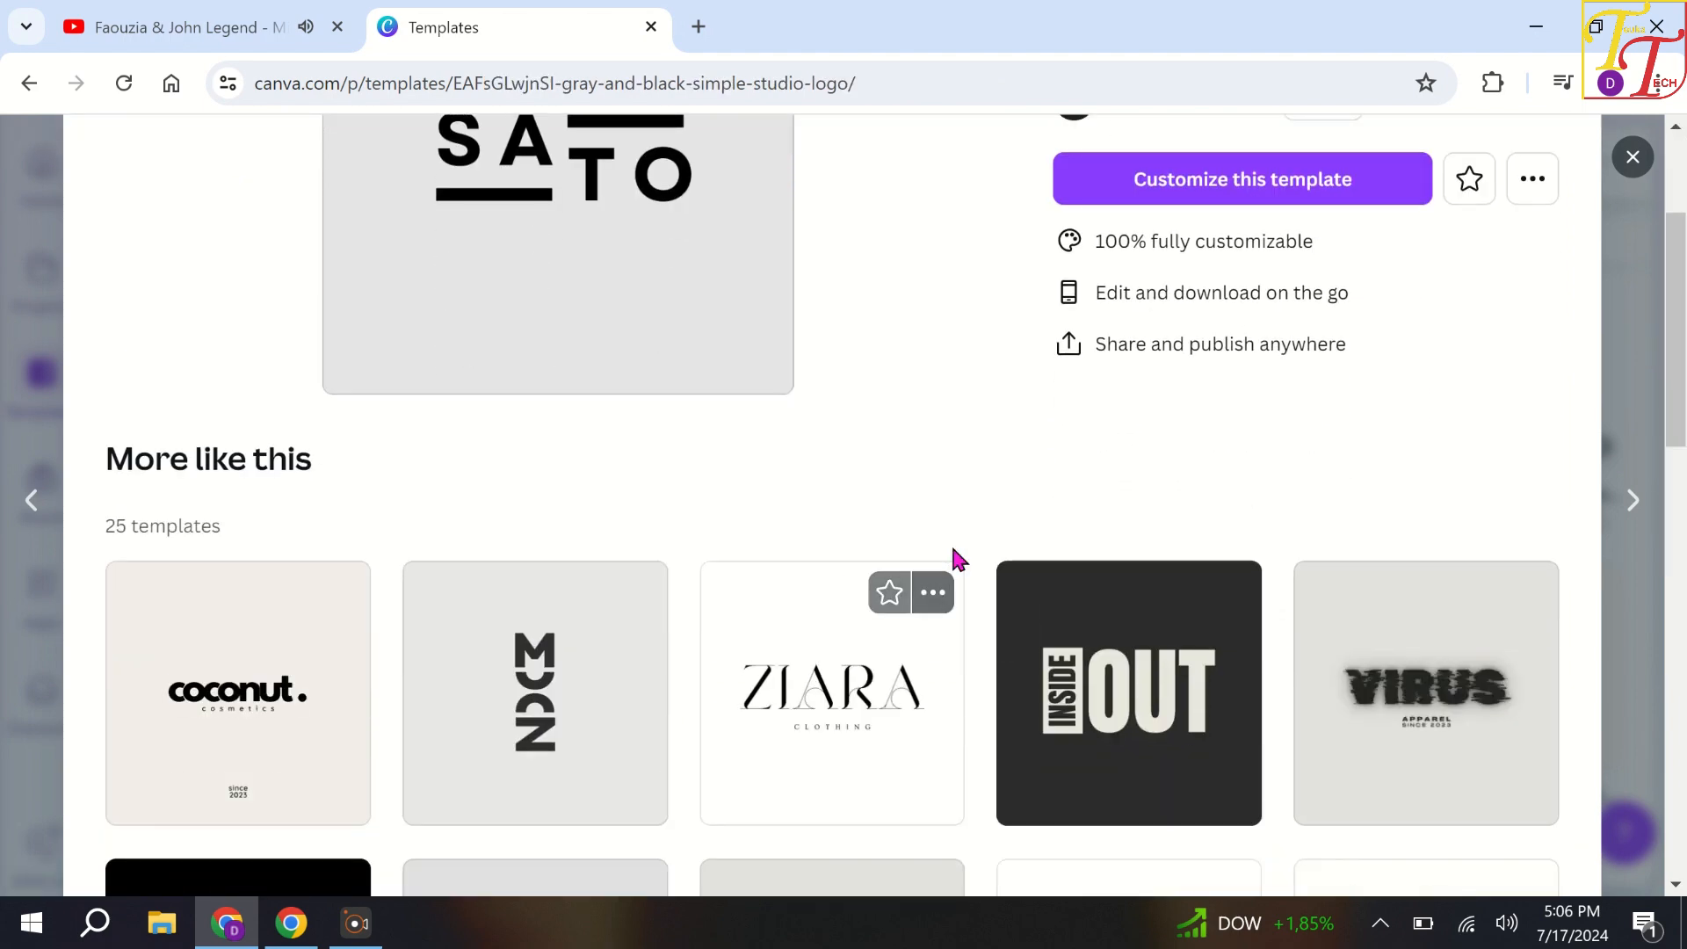
left_click(1252, 183)
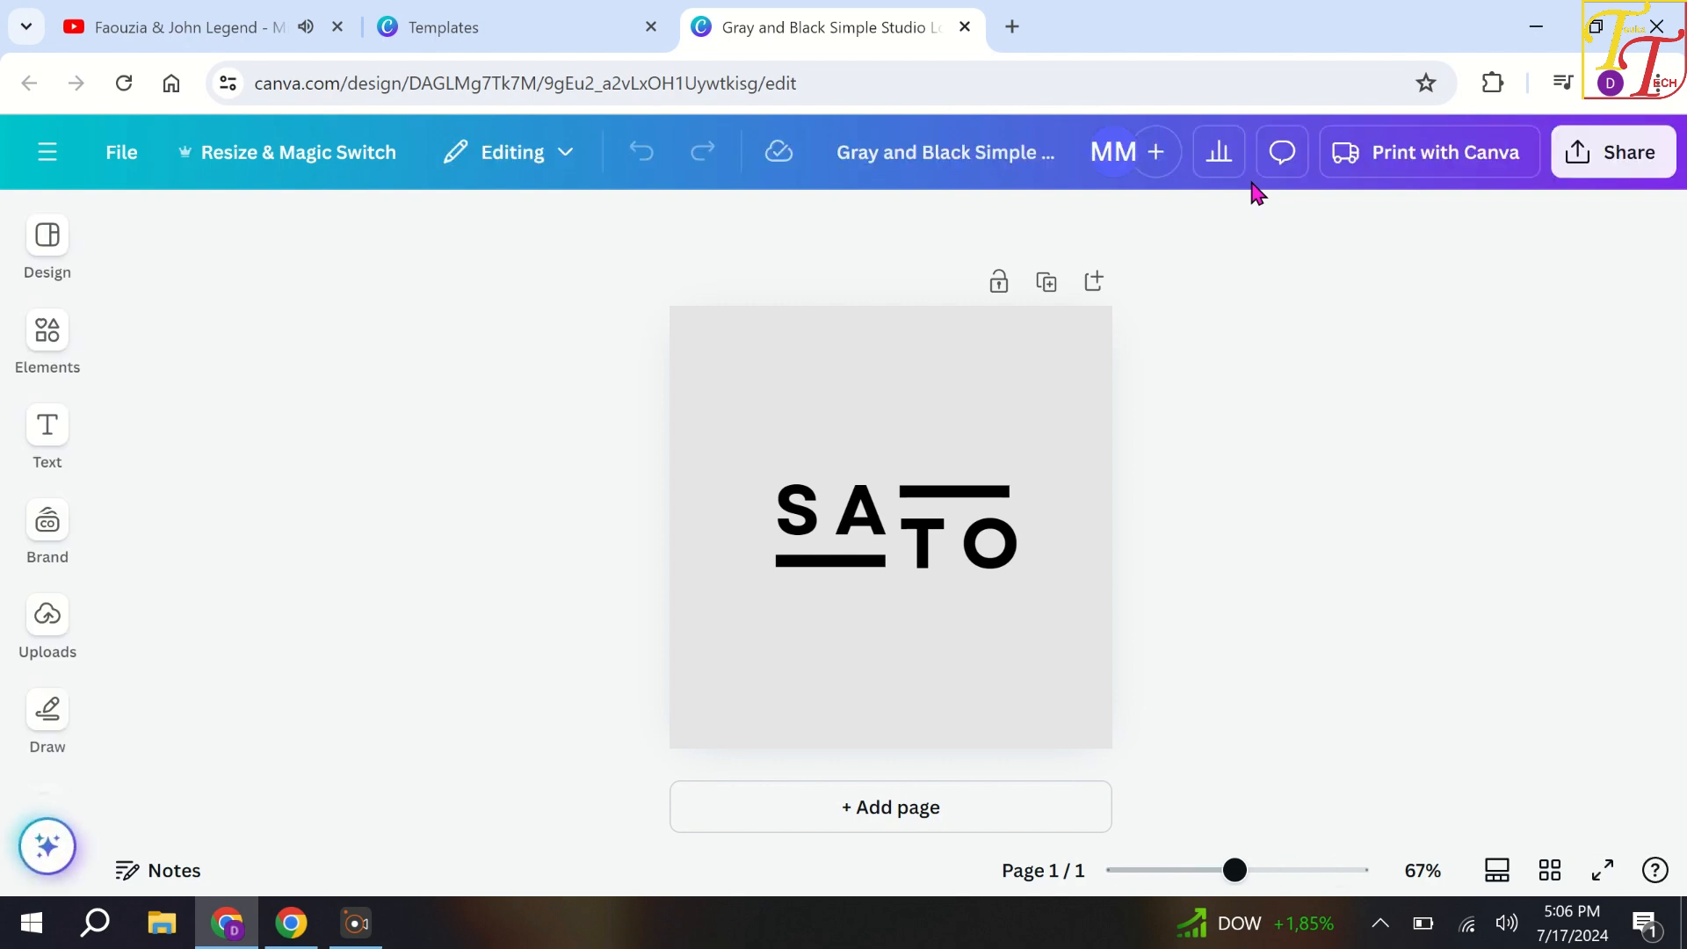
Step: Replace the SA text of the logo with the single letter T
double_click(803, 536)
type("T")
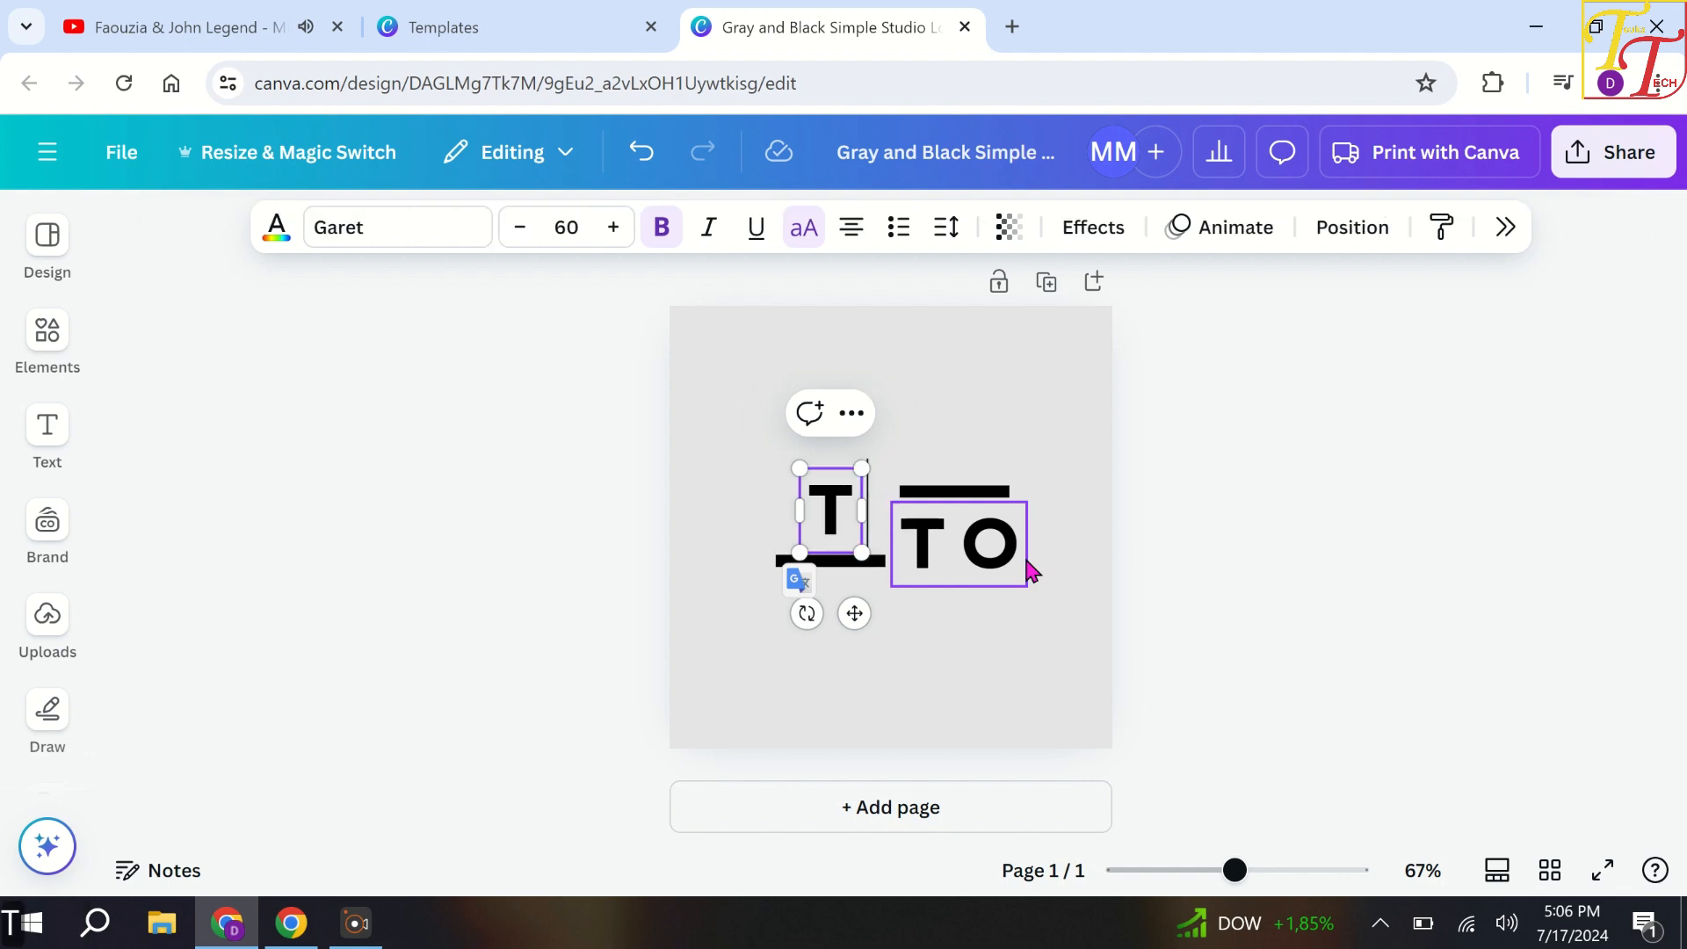
type("E")
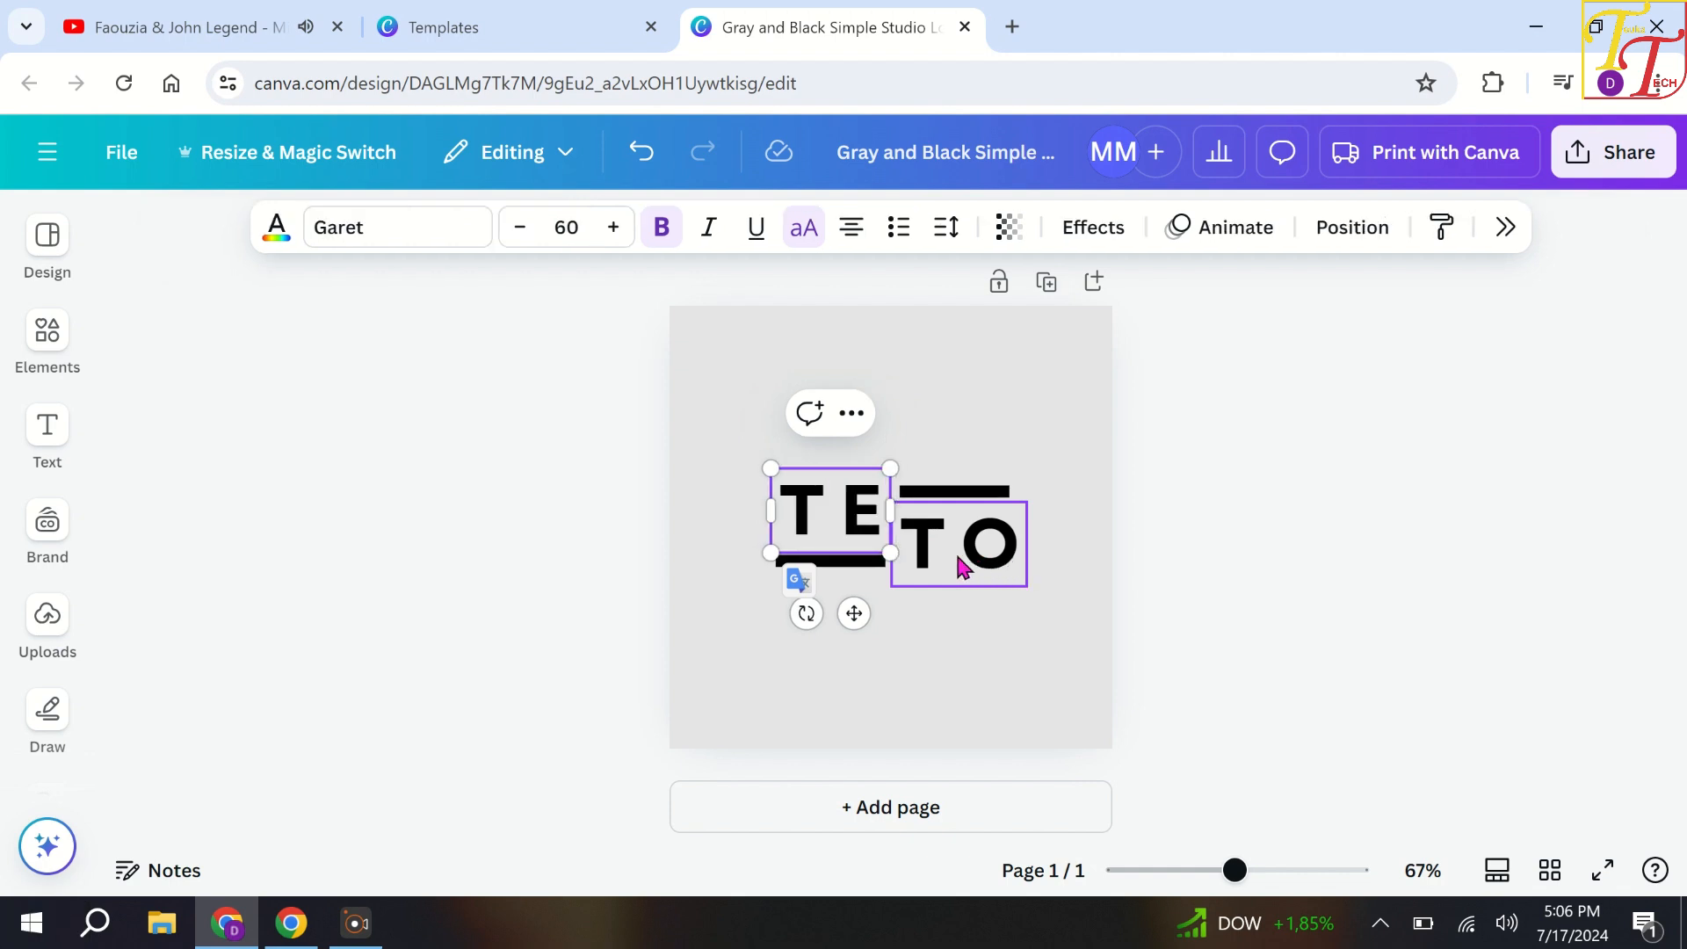
key("BackSpace")
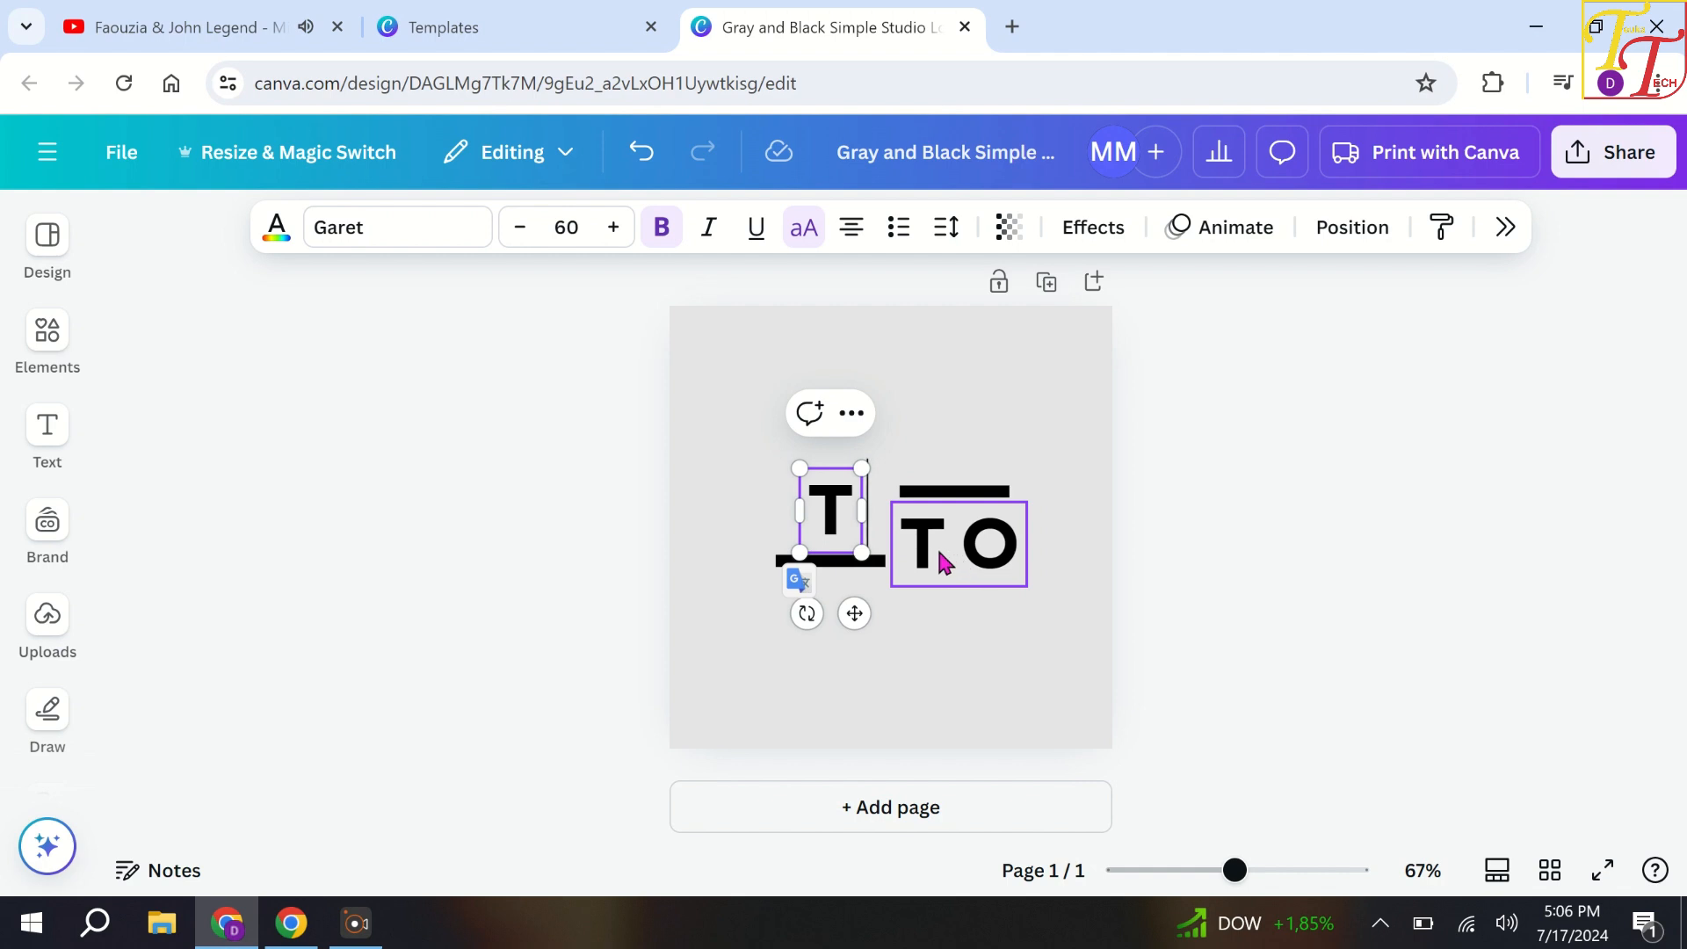
Step: Shorten the TO text of the logo to the single letter T
left_click(937, 546)
double_click(937, 545)
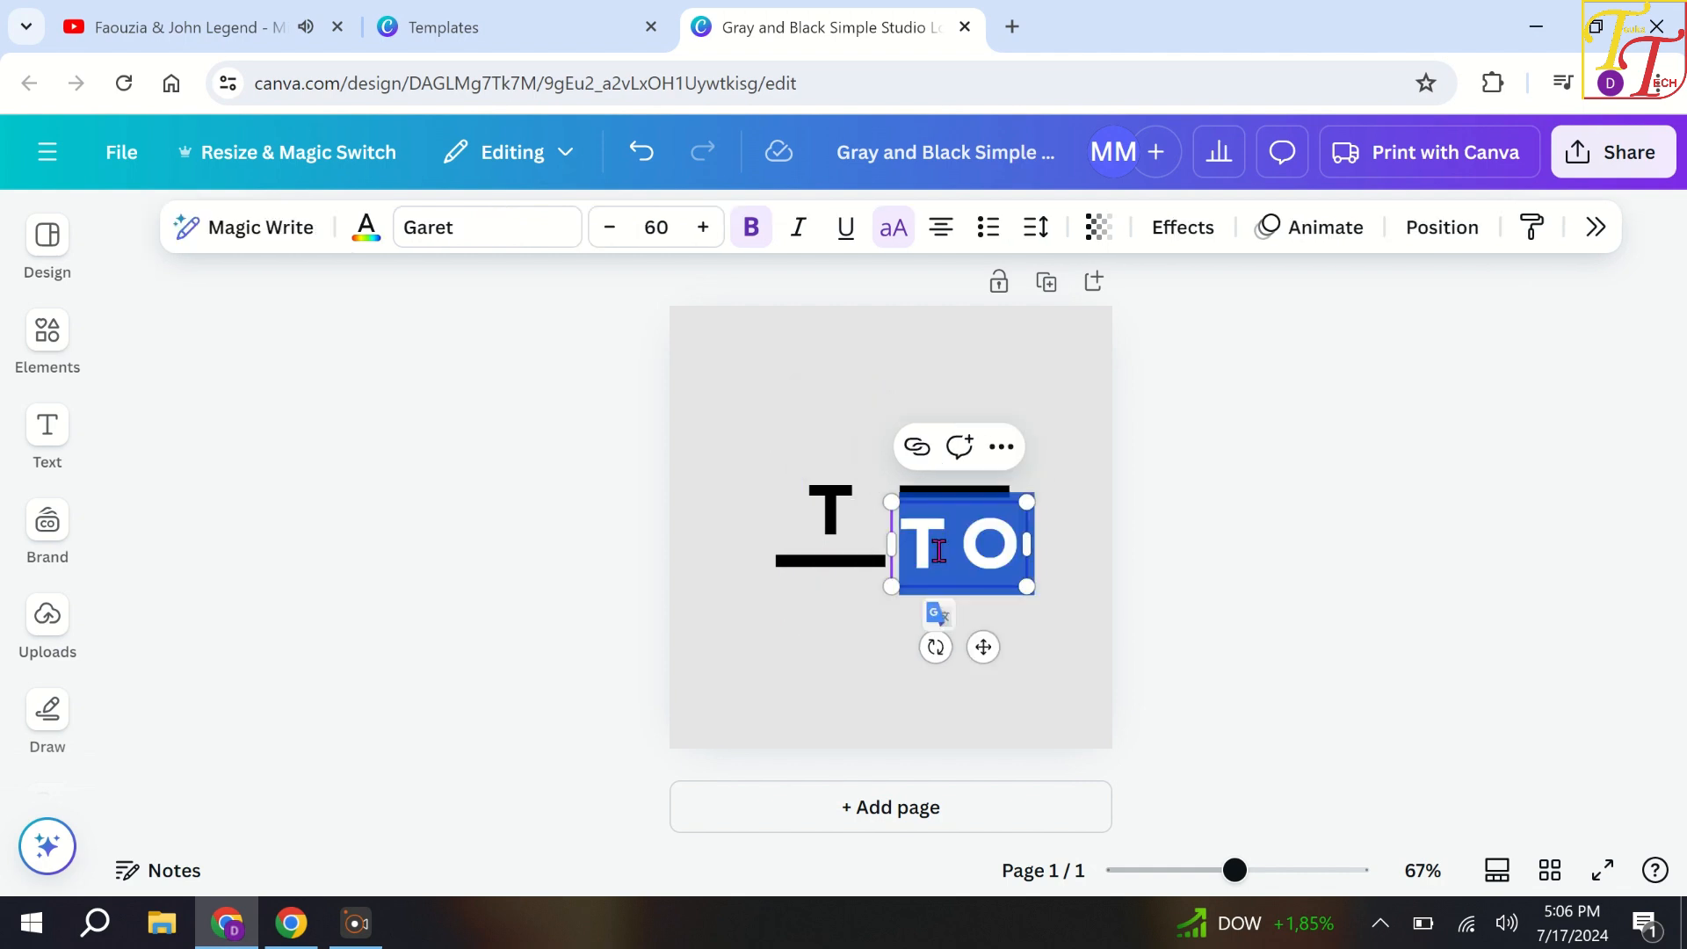
left_click(1015, 546)
key("BackSpace")
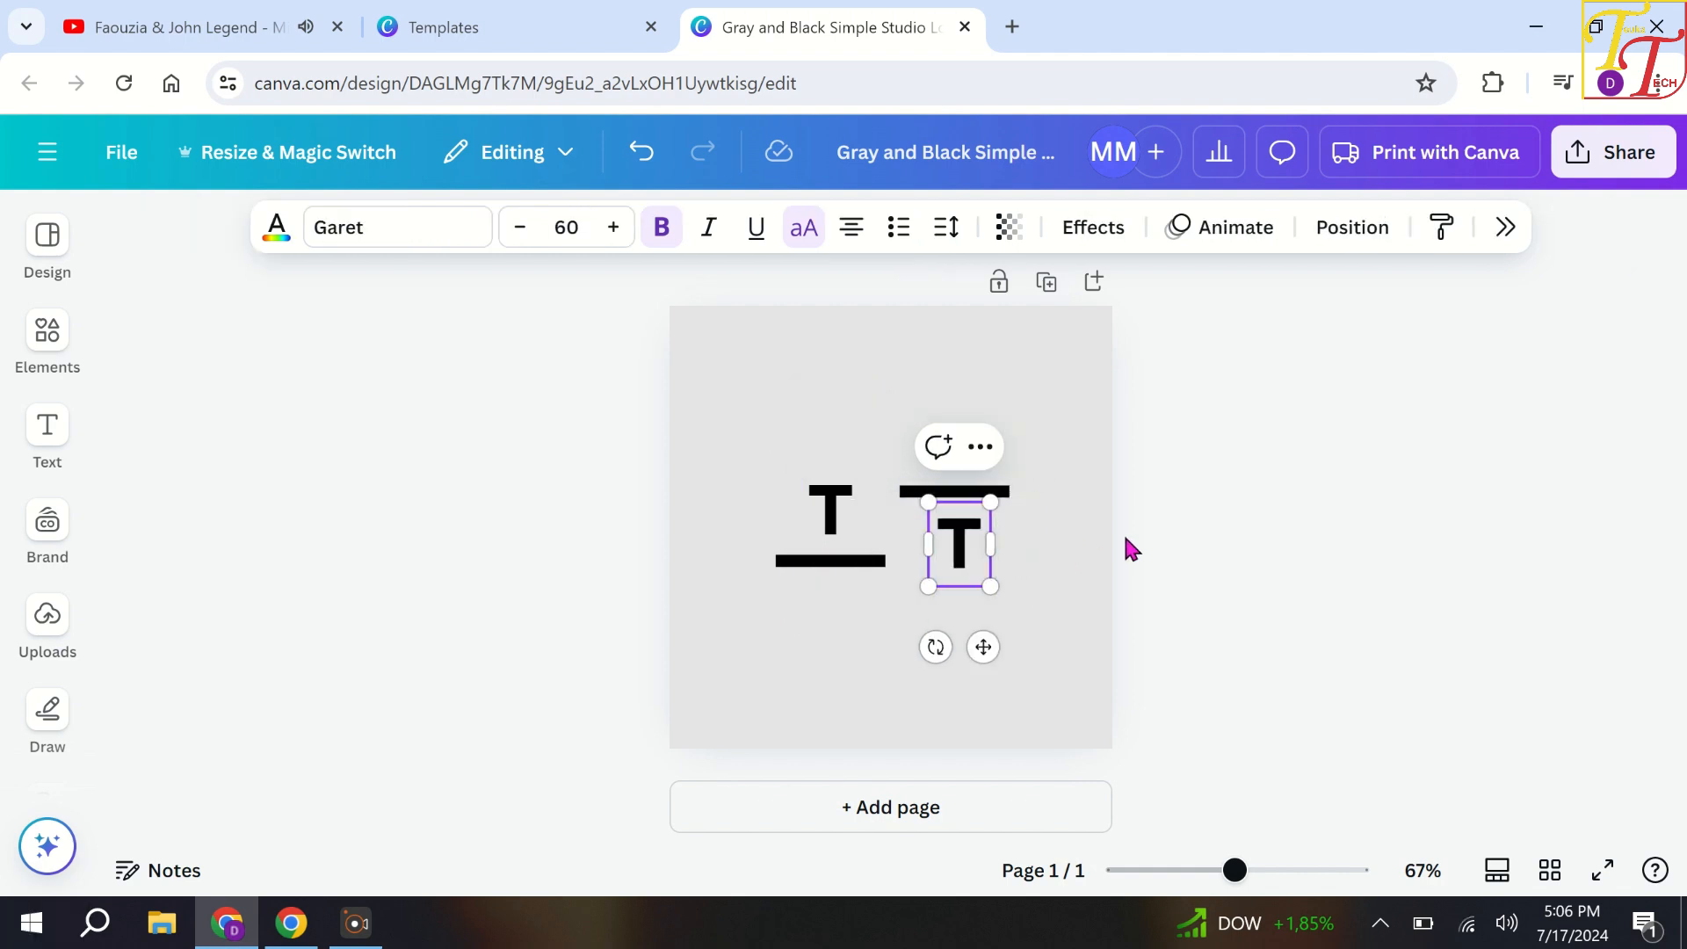
left_click(1125, 550)
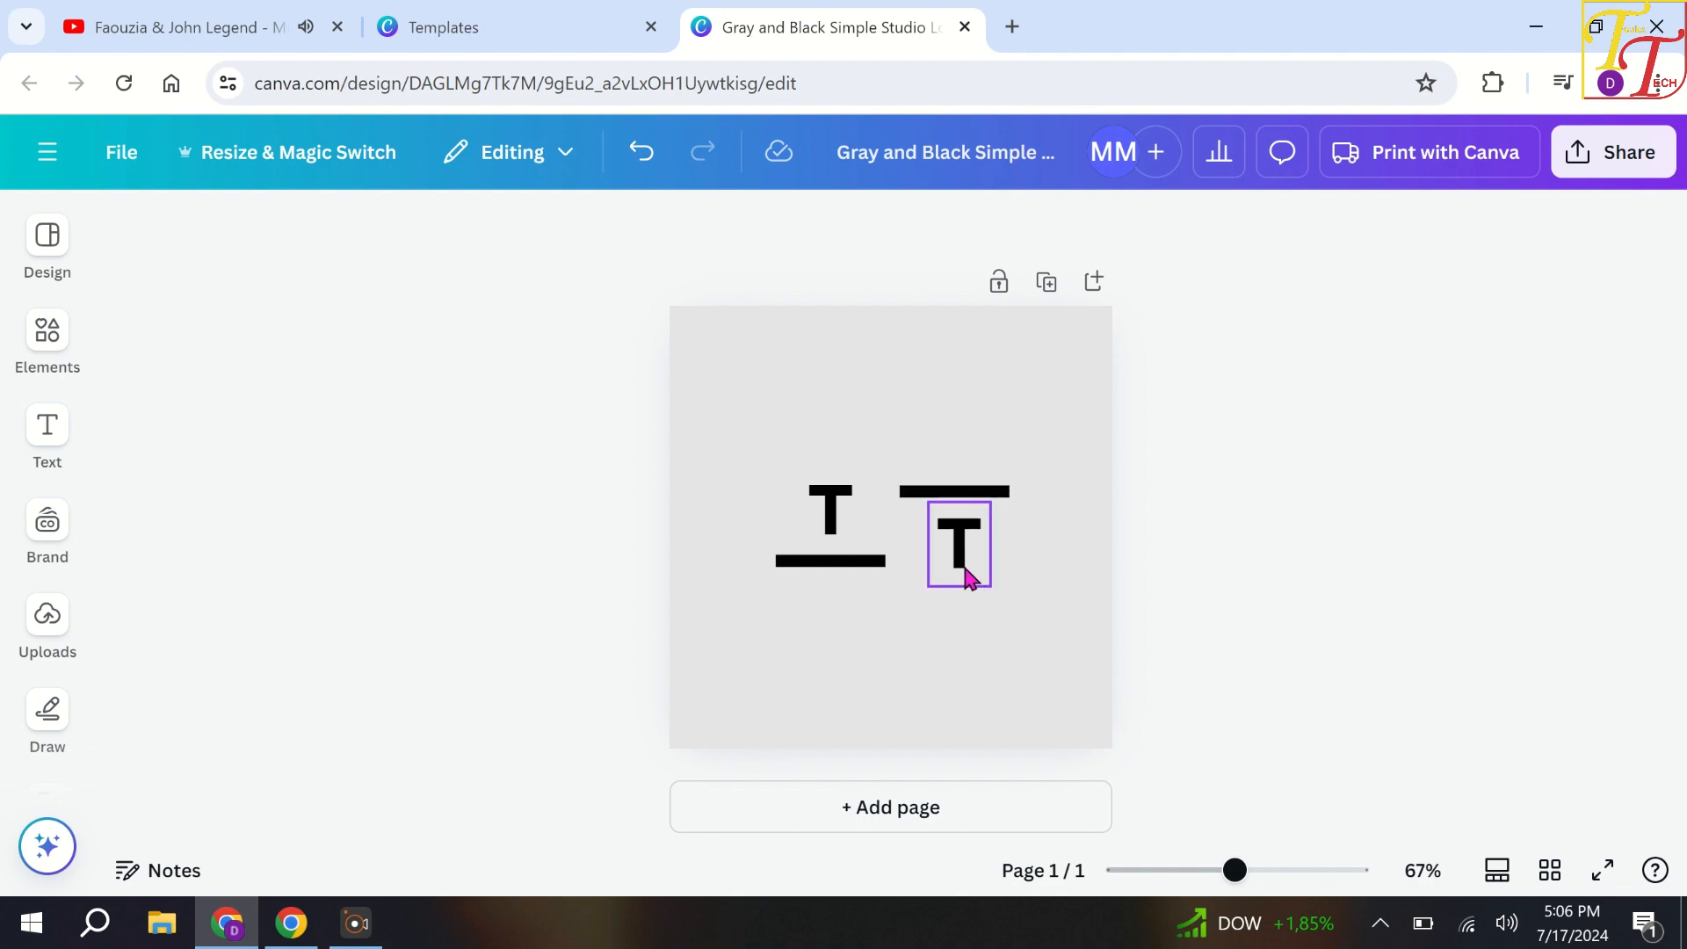
Step: Move the right-hand T toward the page's centre line and lay the upper black bar across its top
left_click_drag(969, 578, 924, 559)
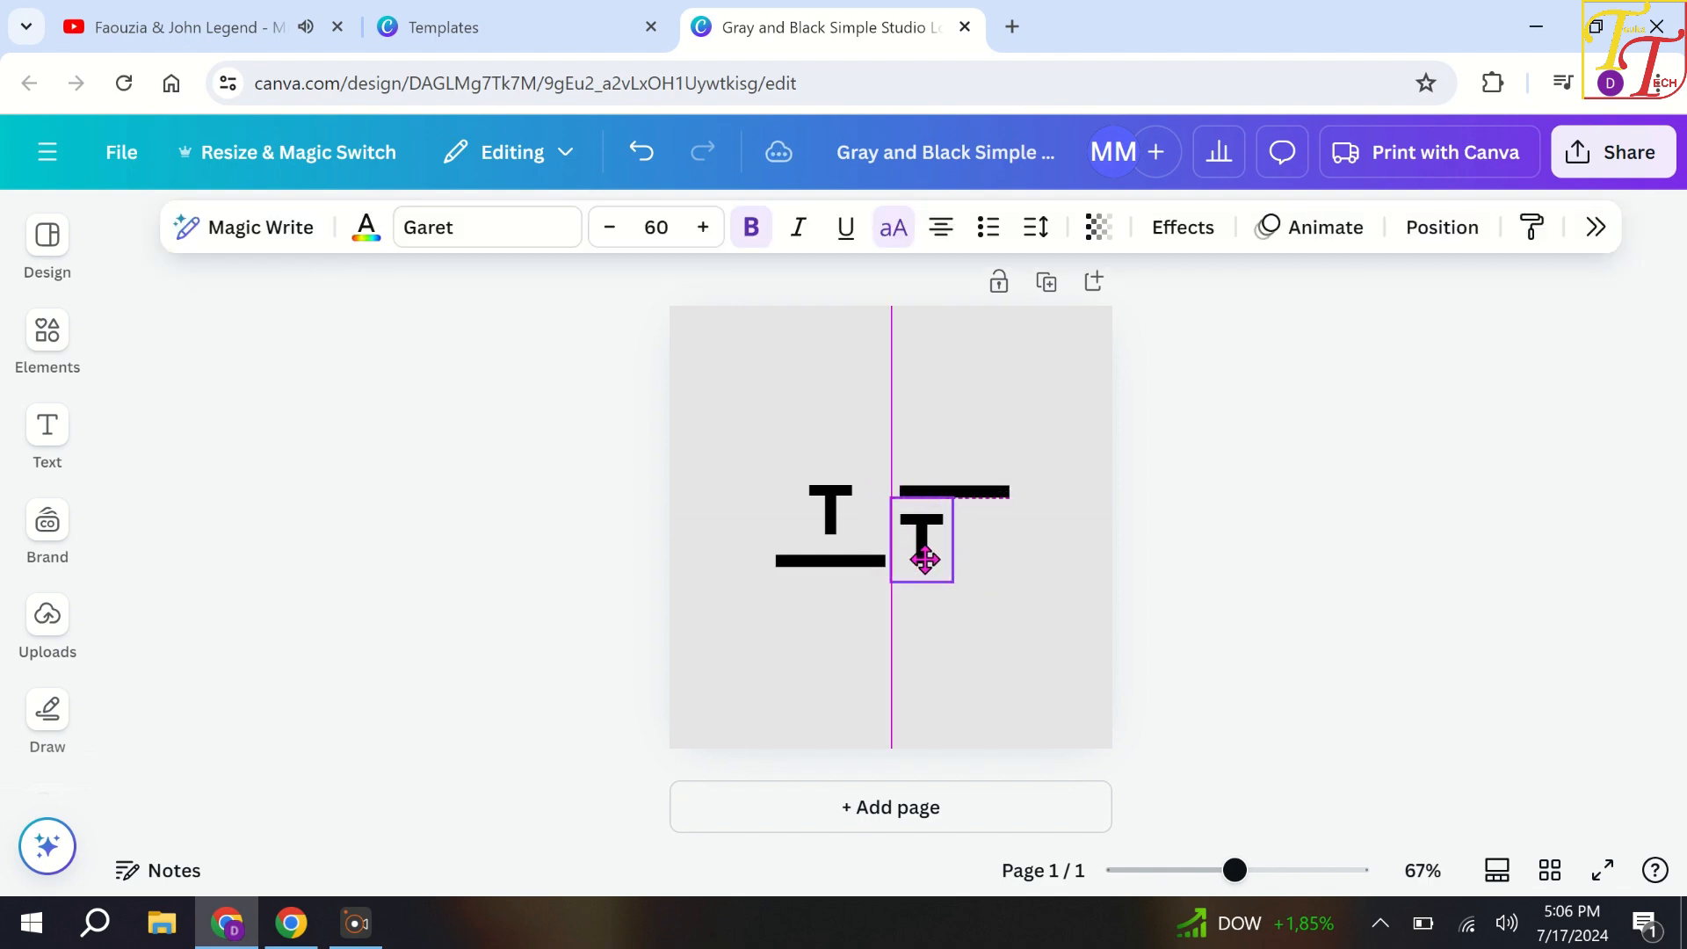
left_click_drag(990, 493, 956, 516)
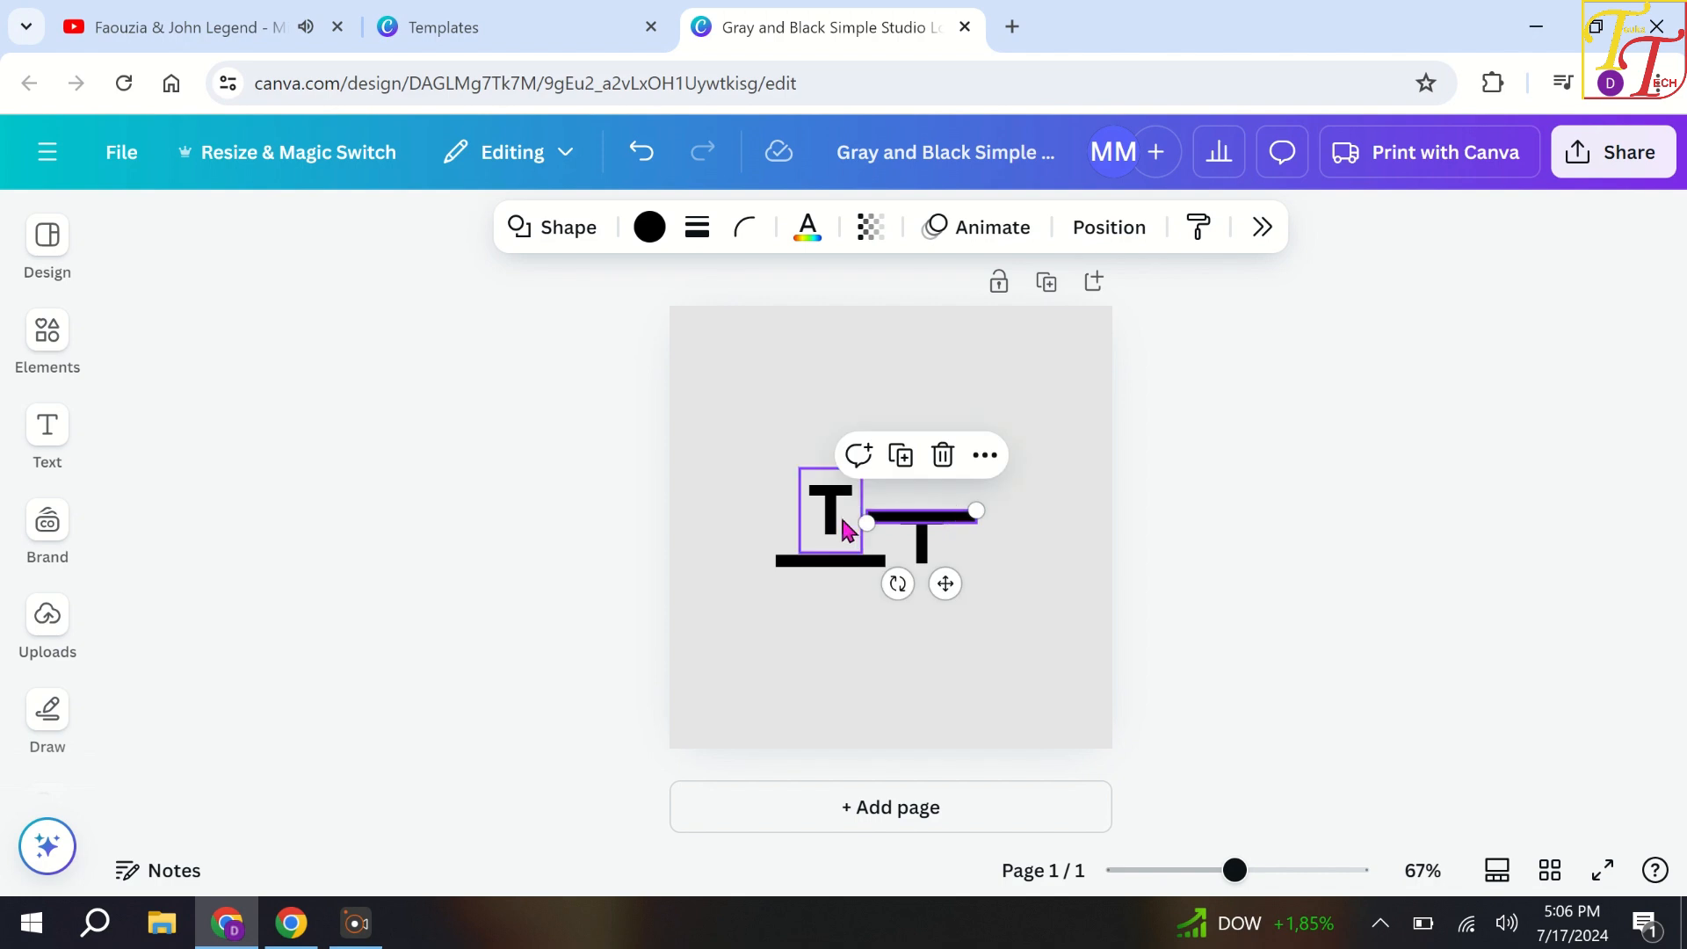
Step: Delete the left-hand T and the lower black bar from the logo
left_click_drag(838, 525, 788, 527)
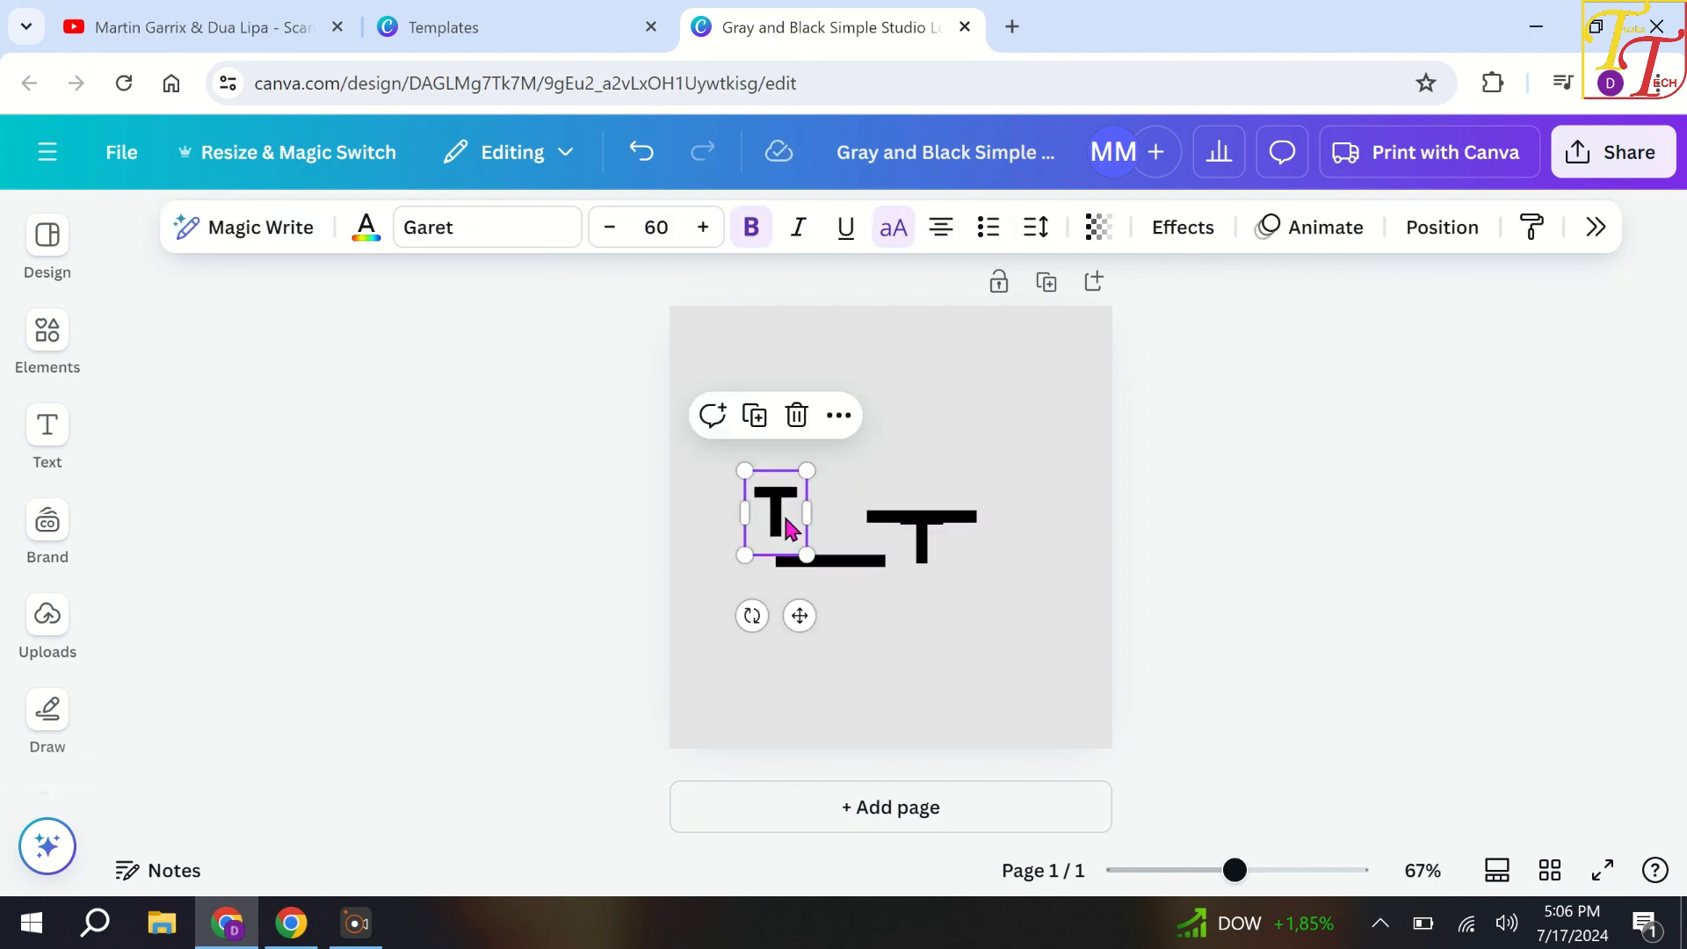
left_click(796, 415)
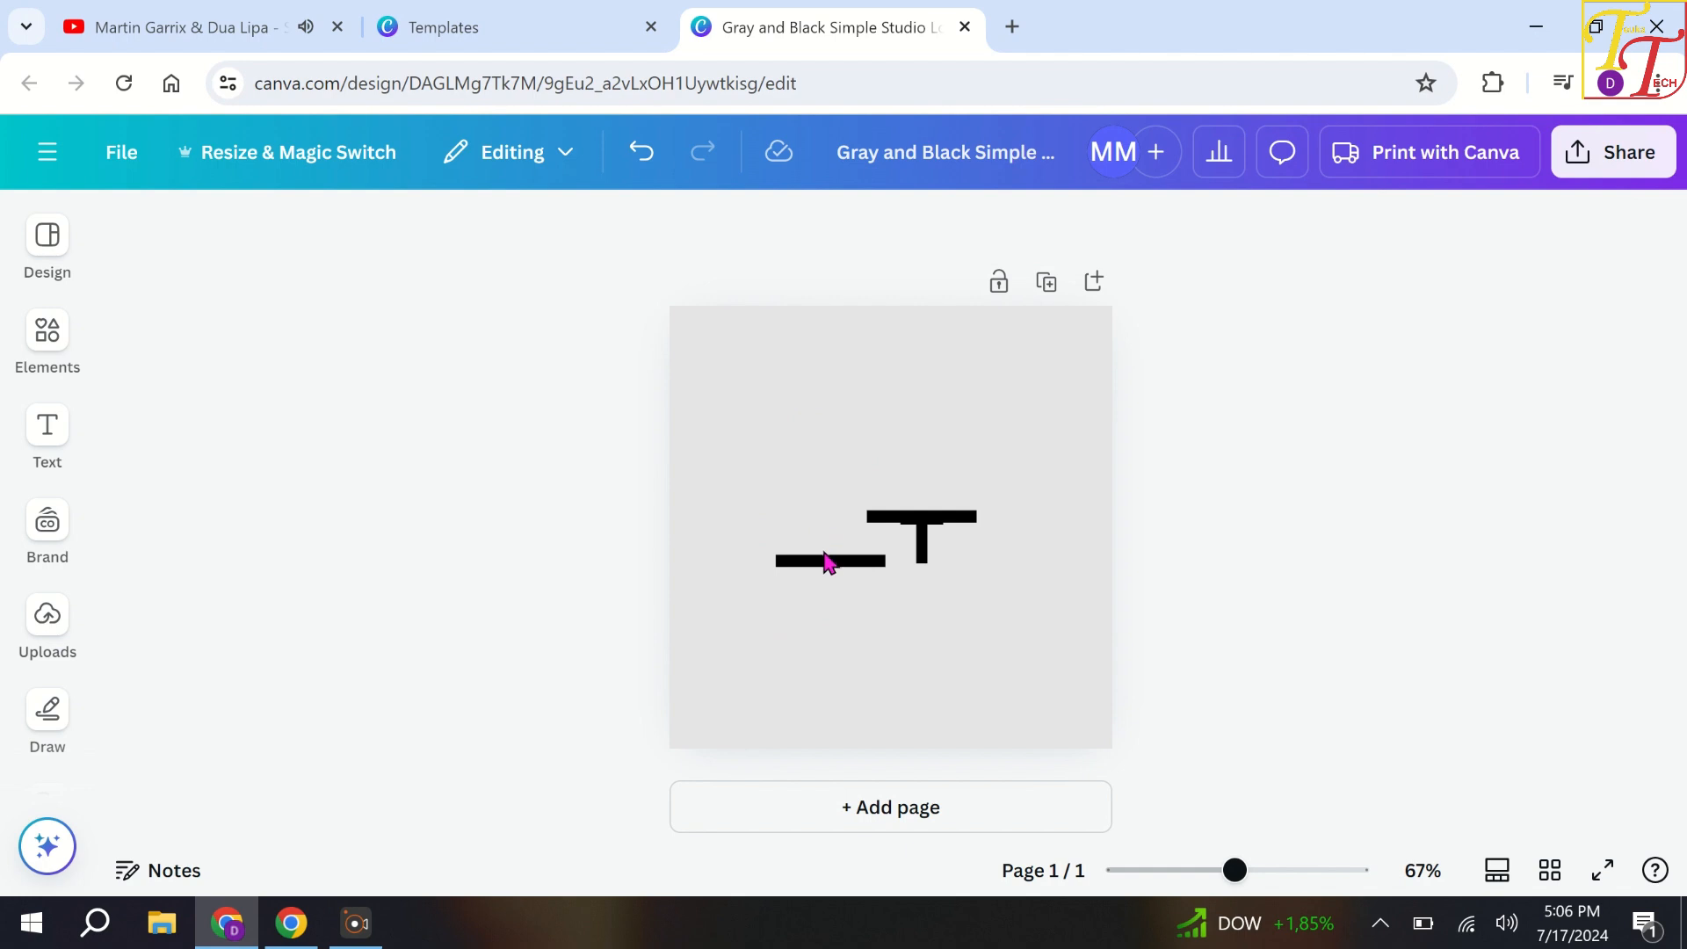
left_click(826, 562)
left_click(850, 498)
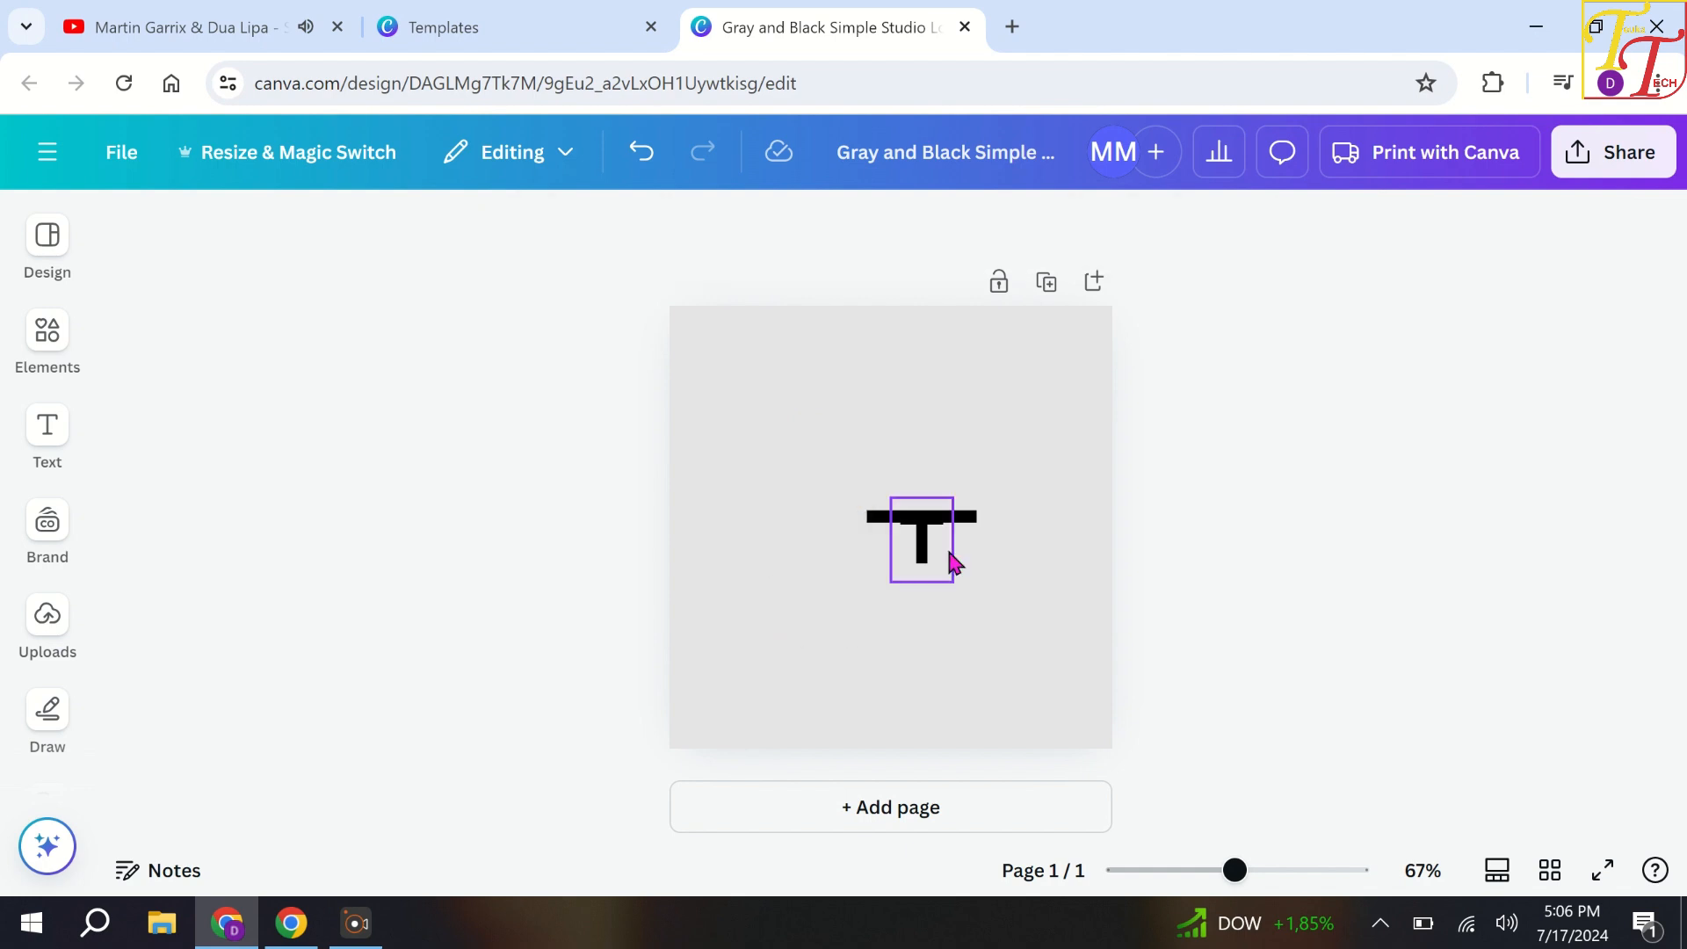
Step: Enlarge the letter T to font size 67.7 and centre its stem beneath the black bar
left_click(936, 576)
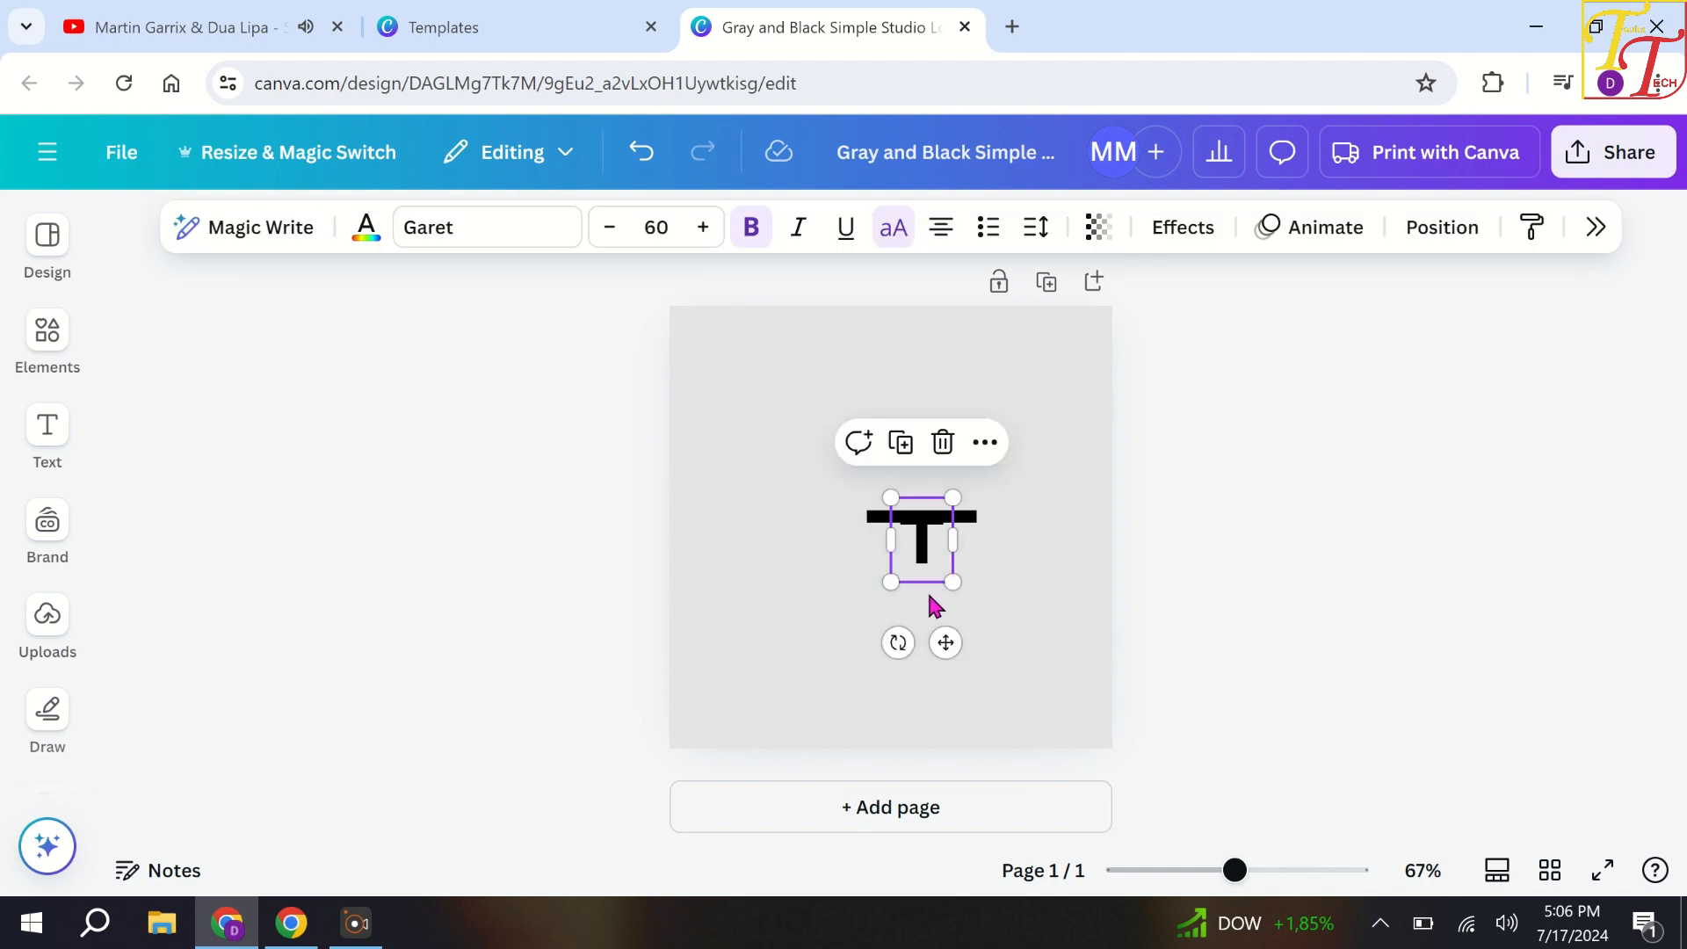
left_click_drag(953, 489, 958, 482)
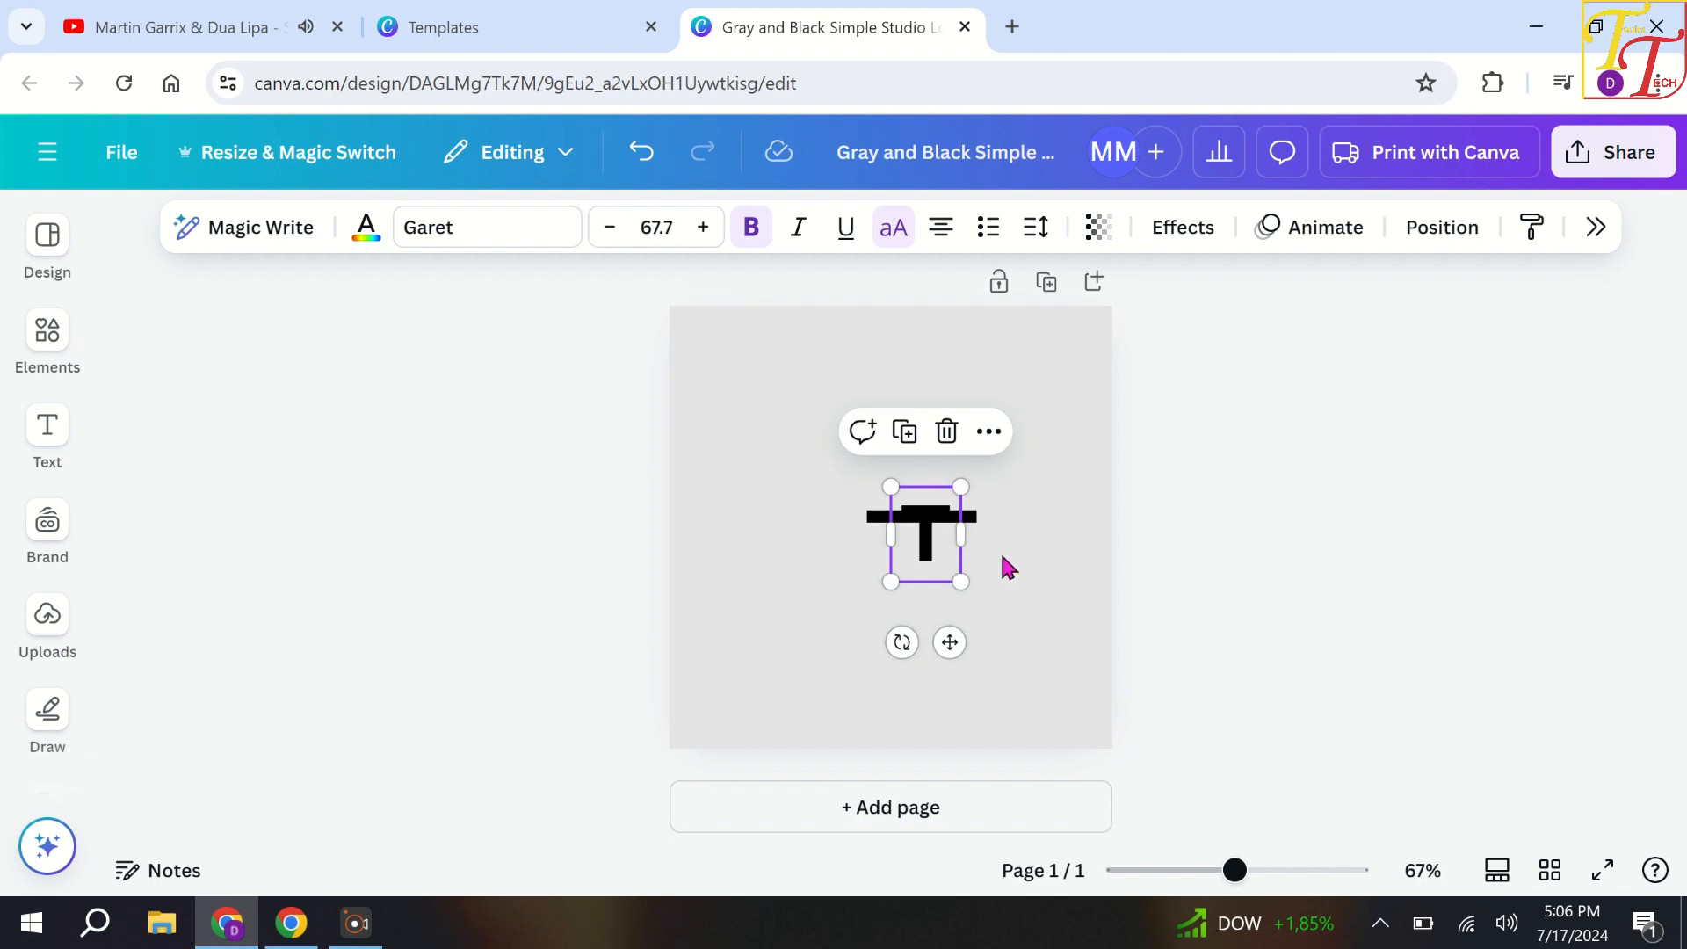
left_click(1002, 557)
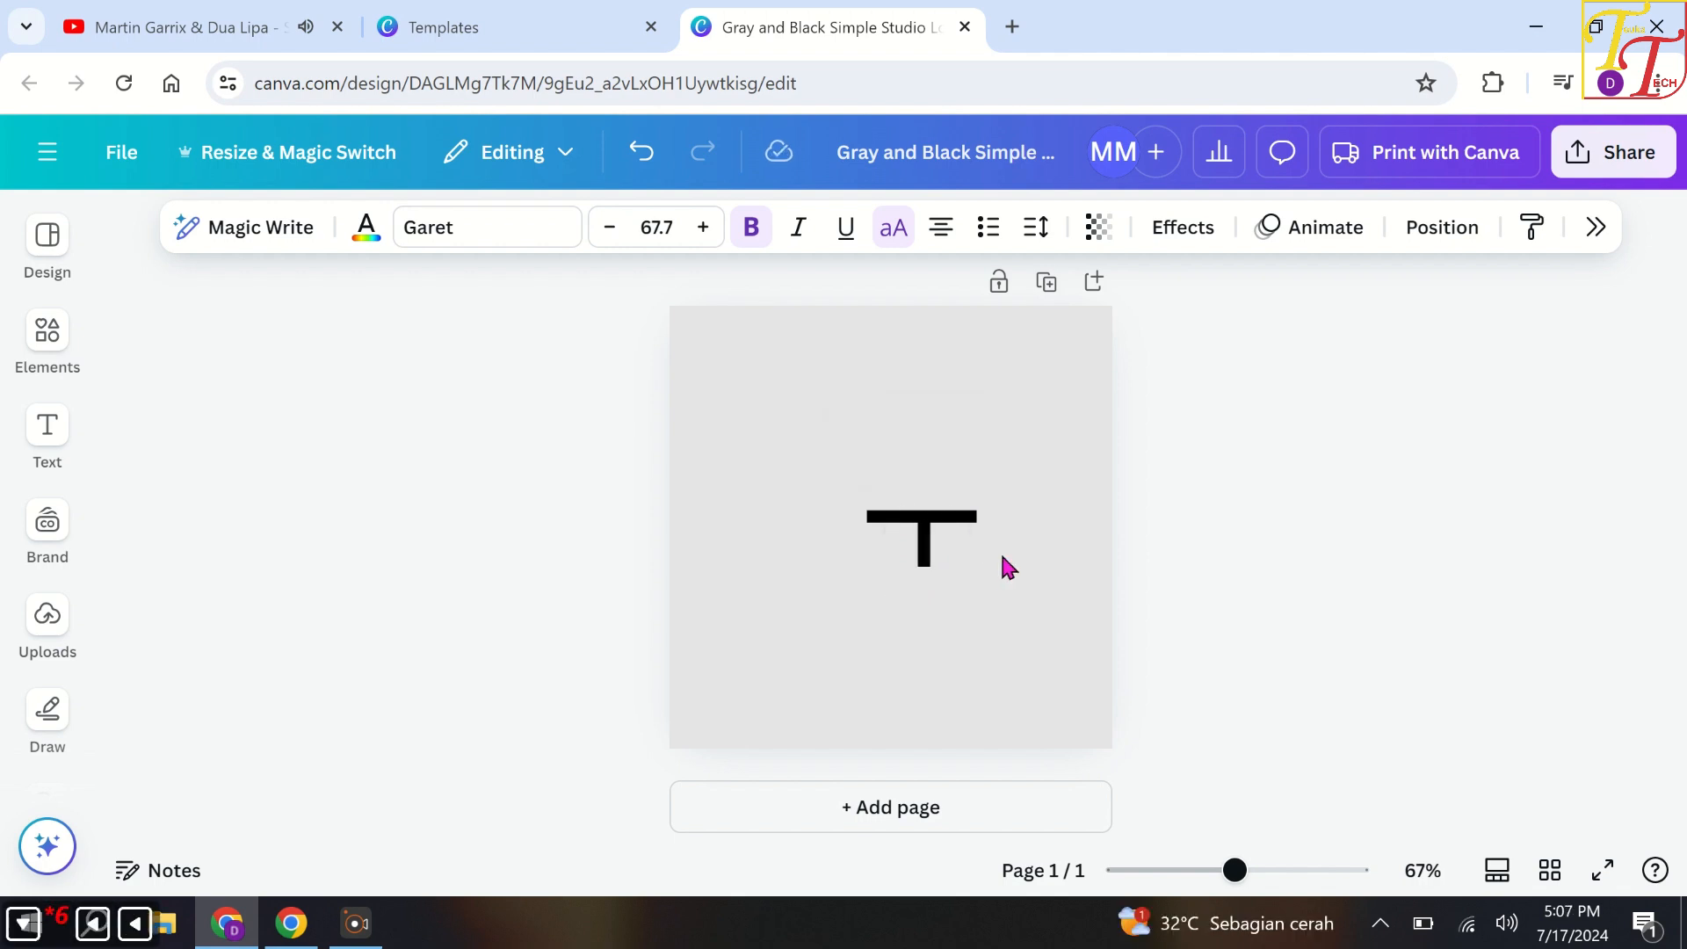
Step: Duplicate the letter T together with the black bar
left_click(956, 536)
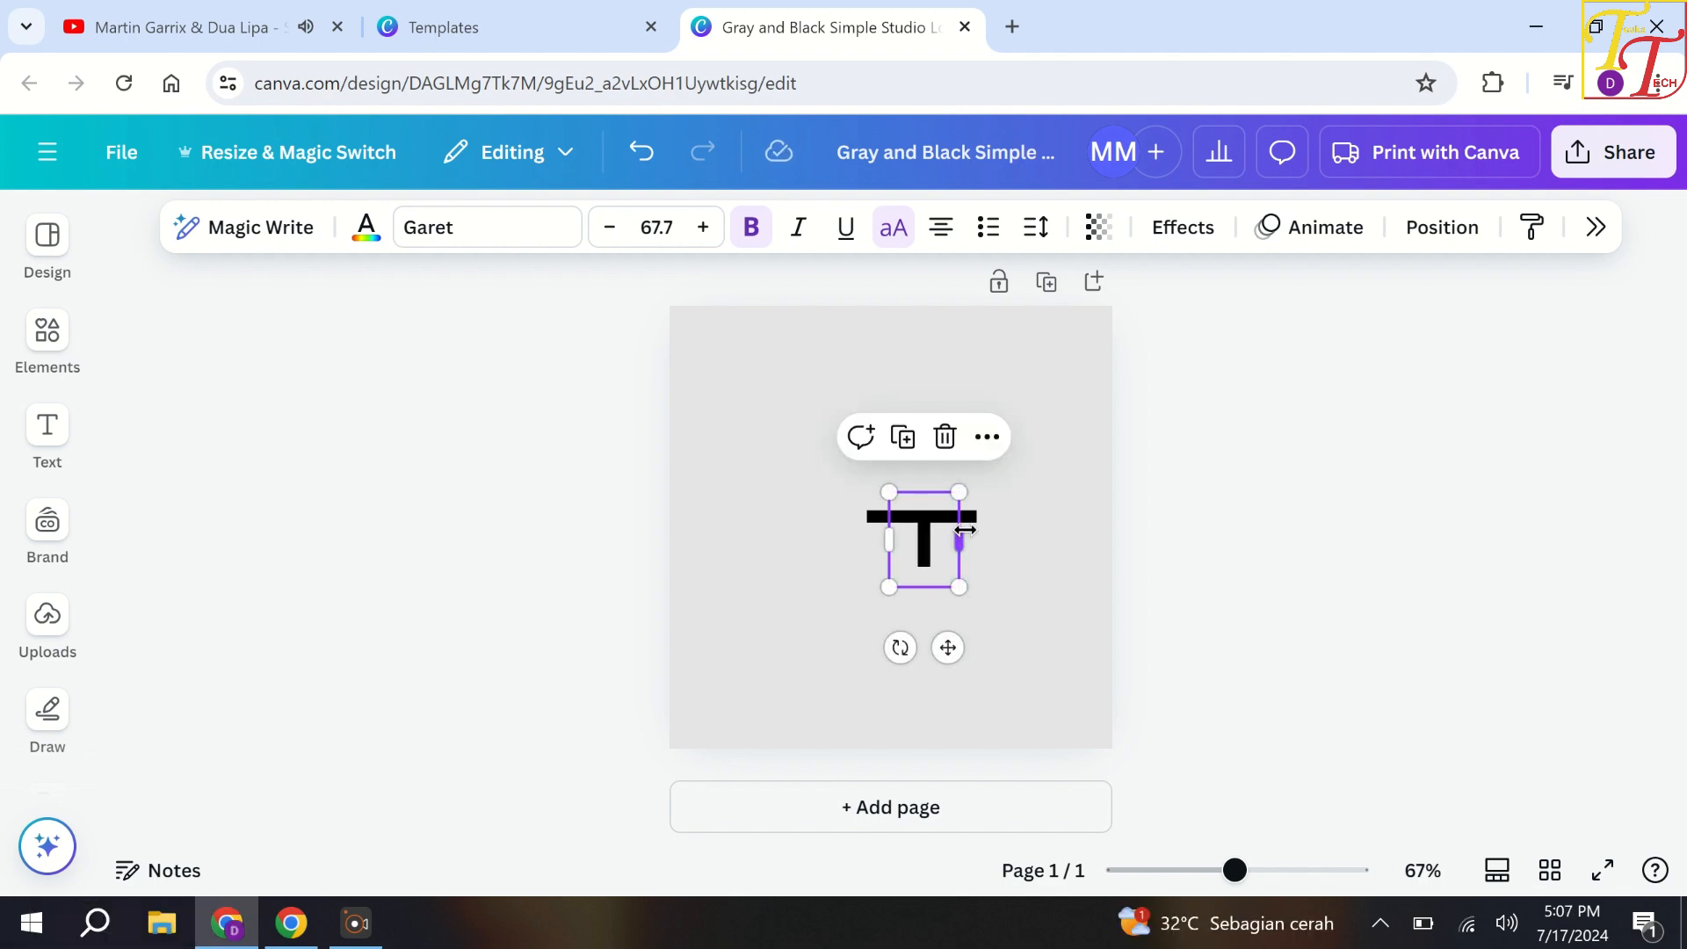
key("shift")
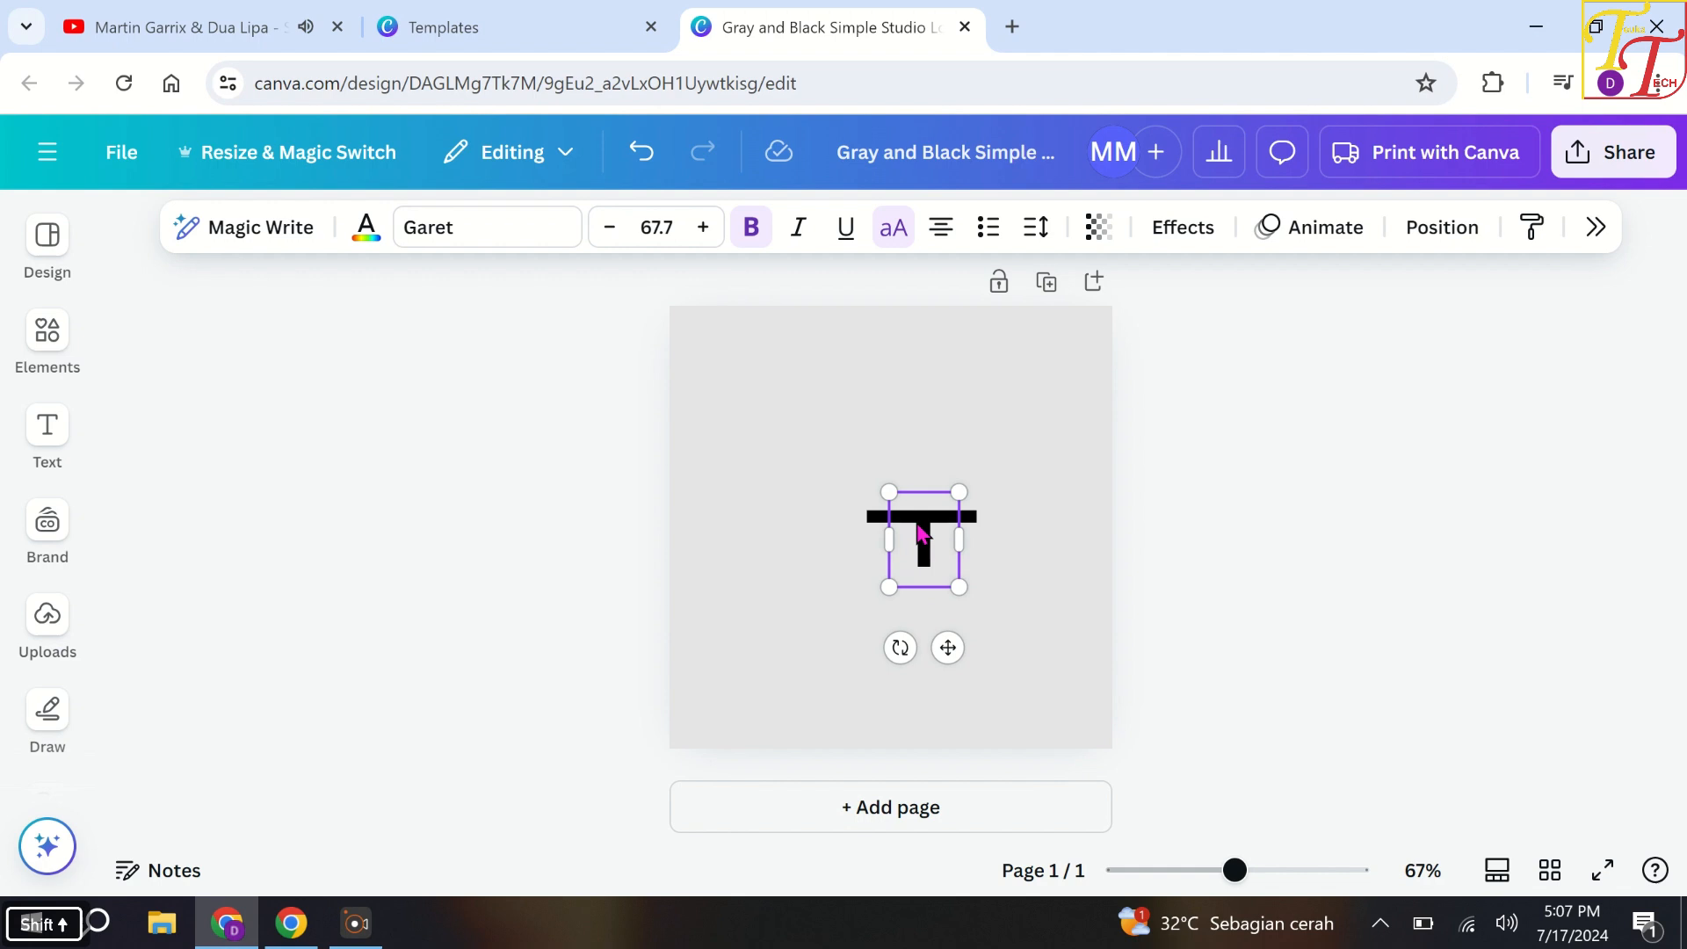
left_click(868, 527)
left_click(873, 525)
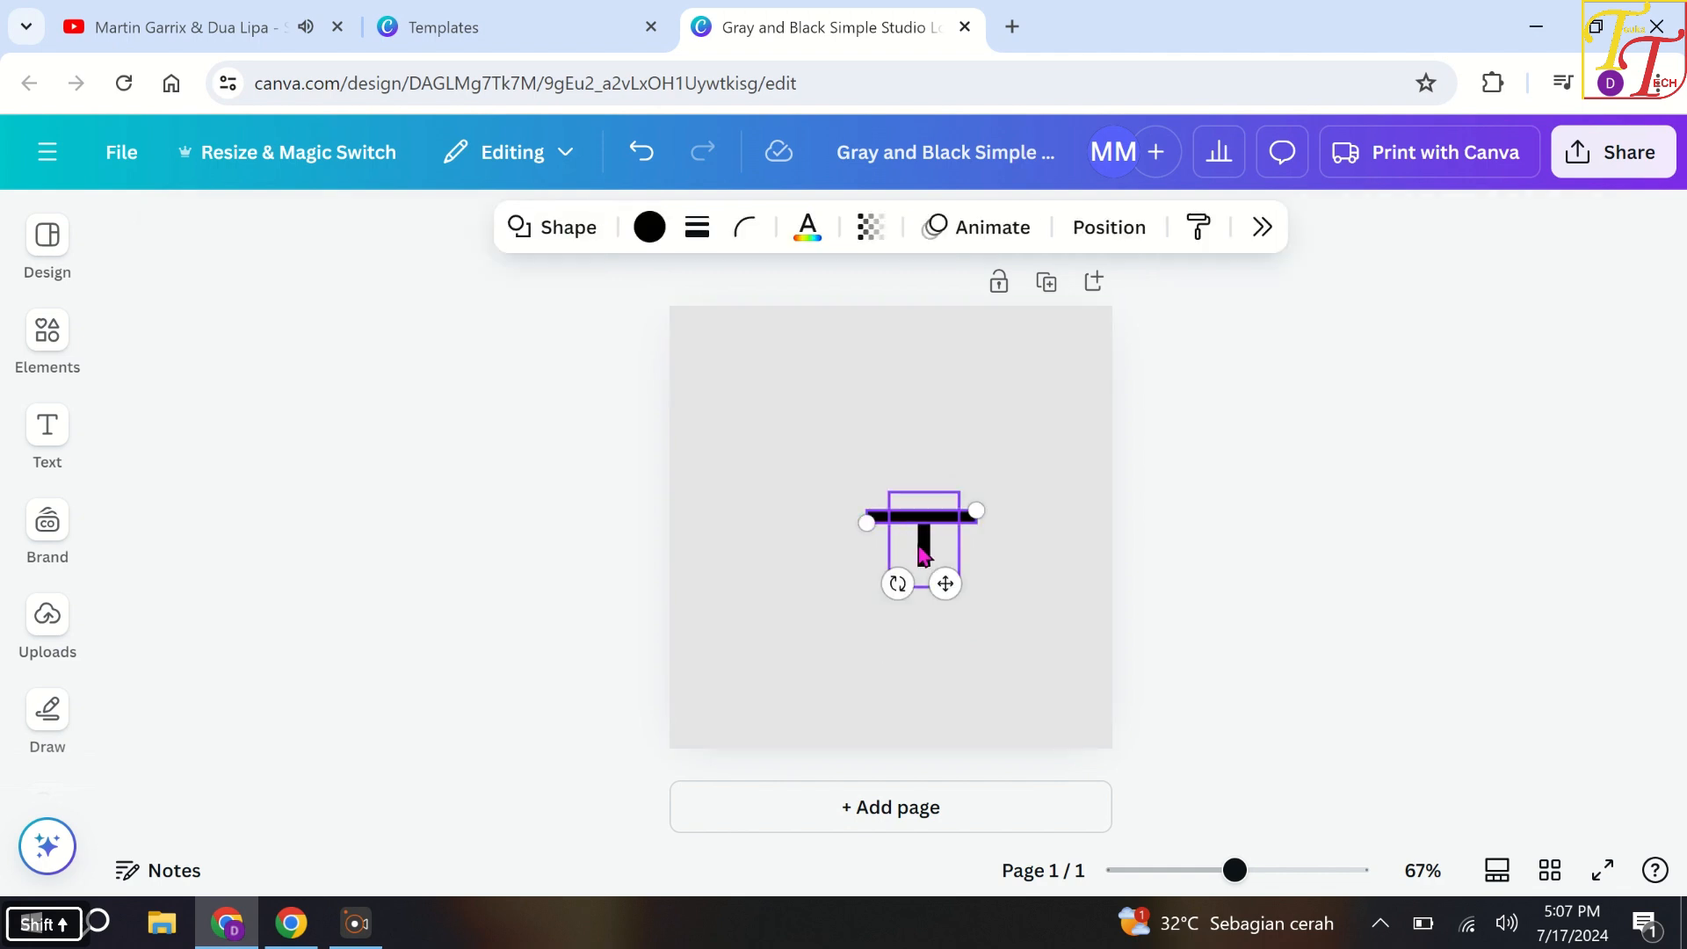
left_click(925, 555, "shift")
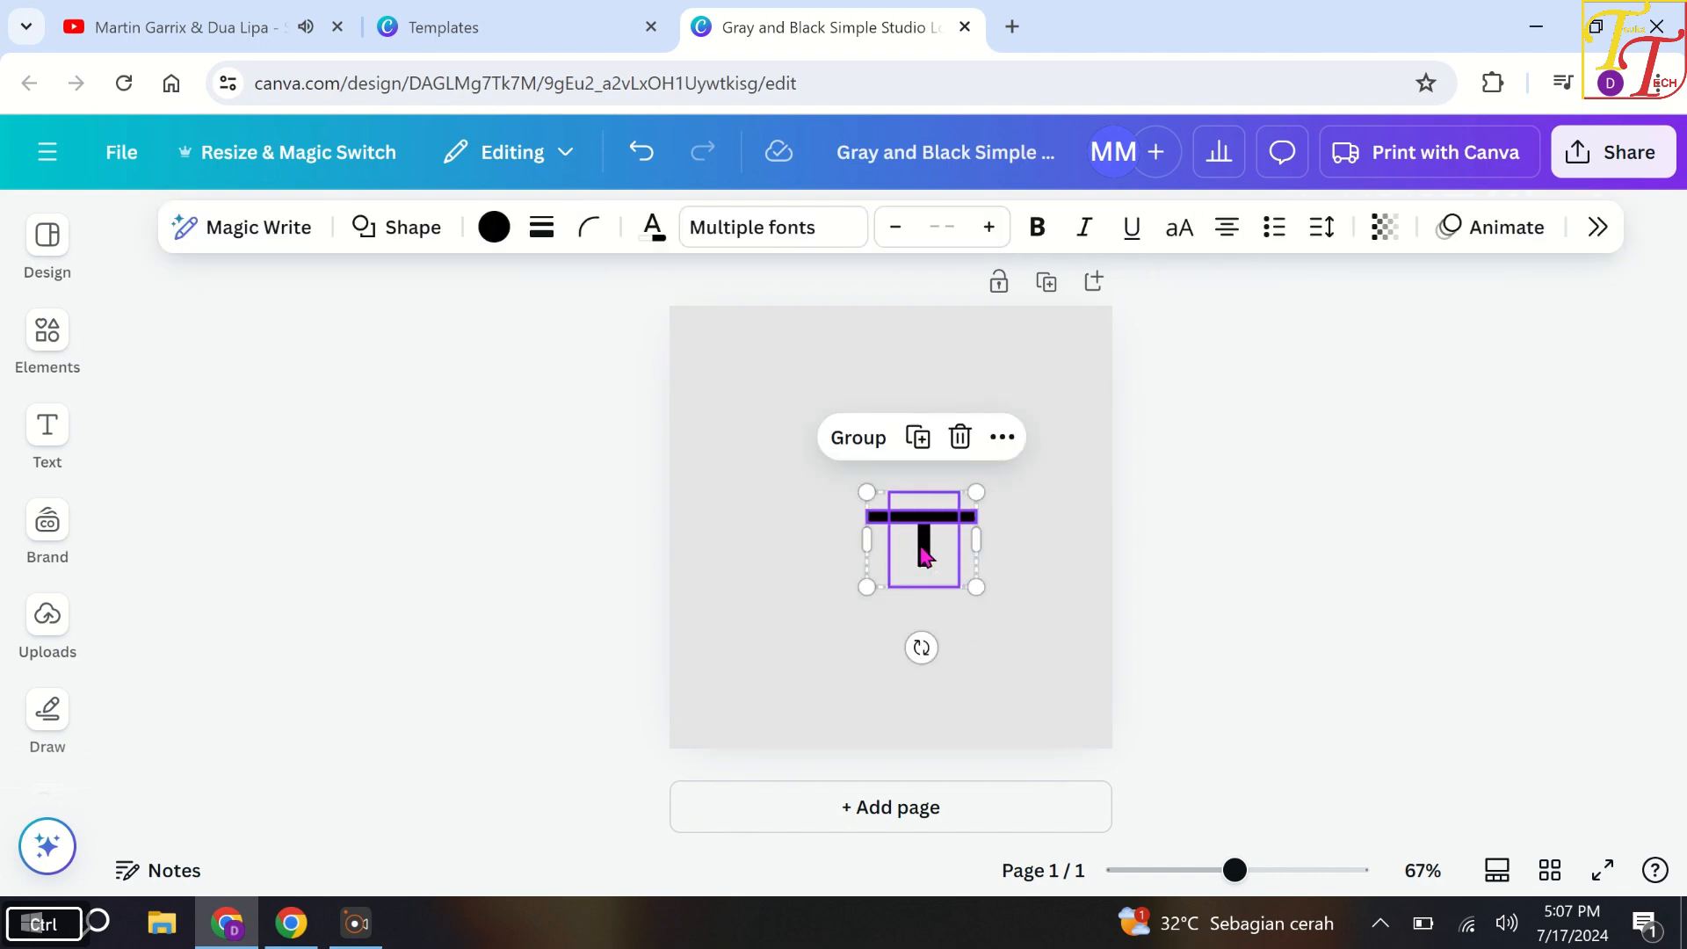
key("ctrl+d")
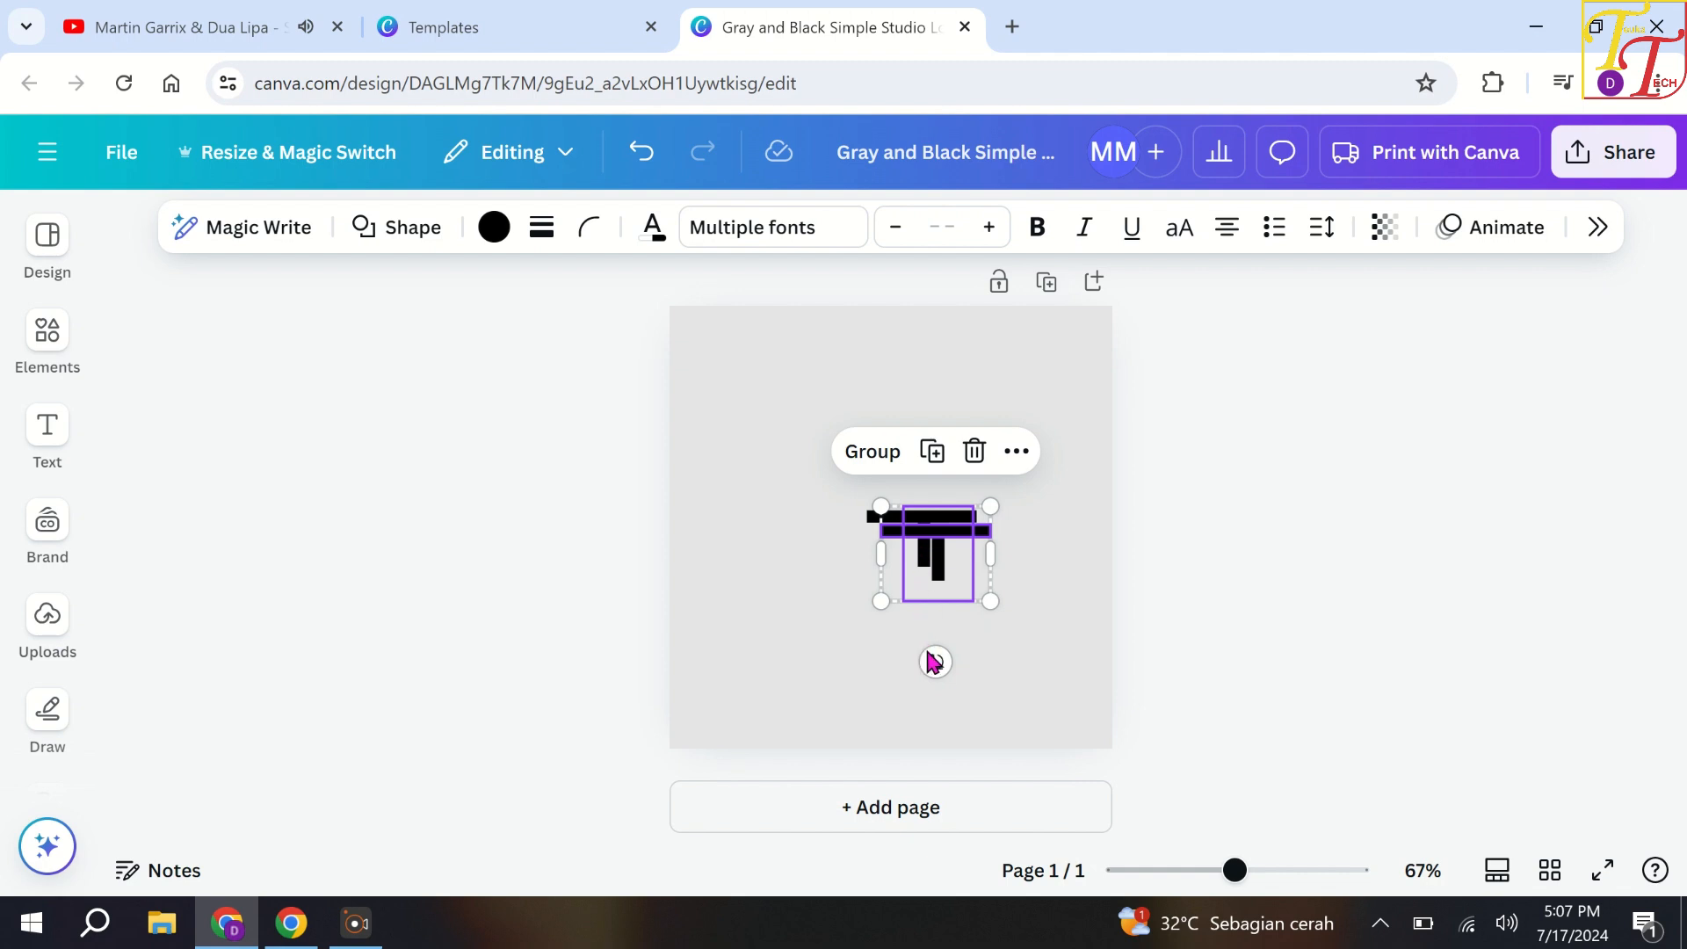
Step: Turn the duplicated T and bar upside down, group them, and offset the group to the lower right so it interlocks with the original
left_click_drag(1021, 582, 940, 360)
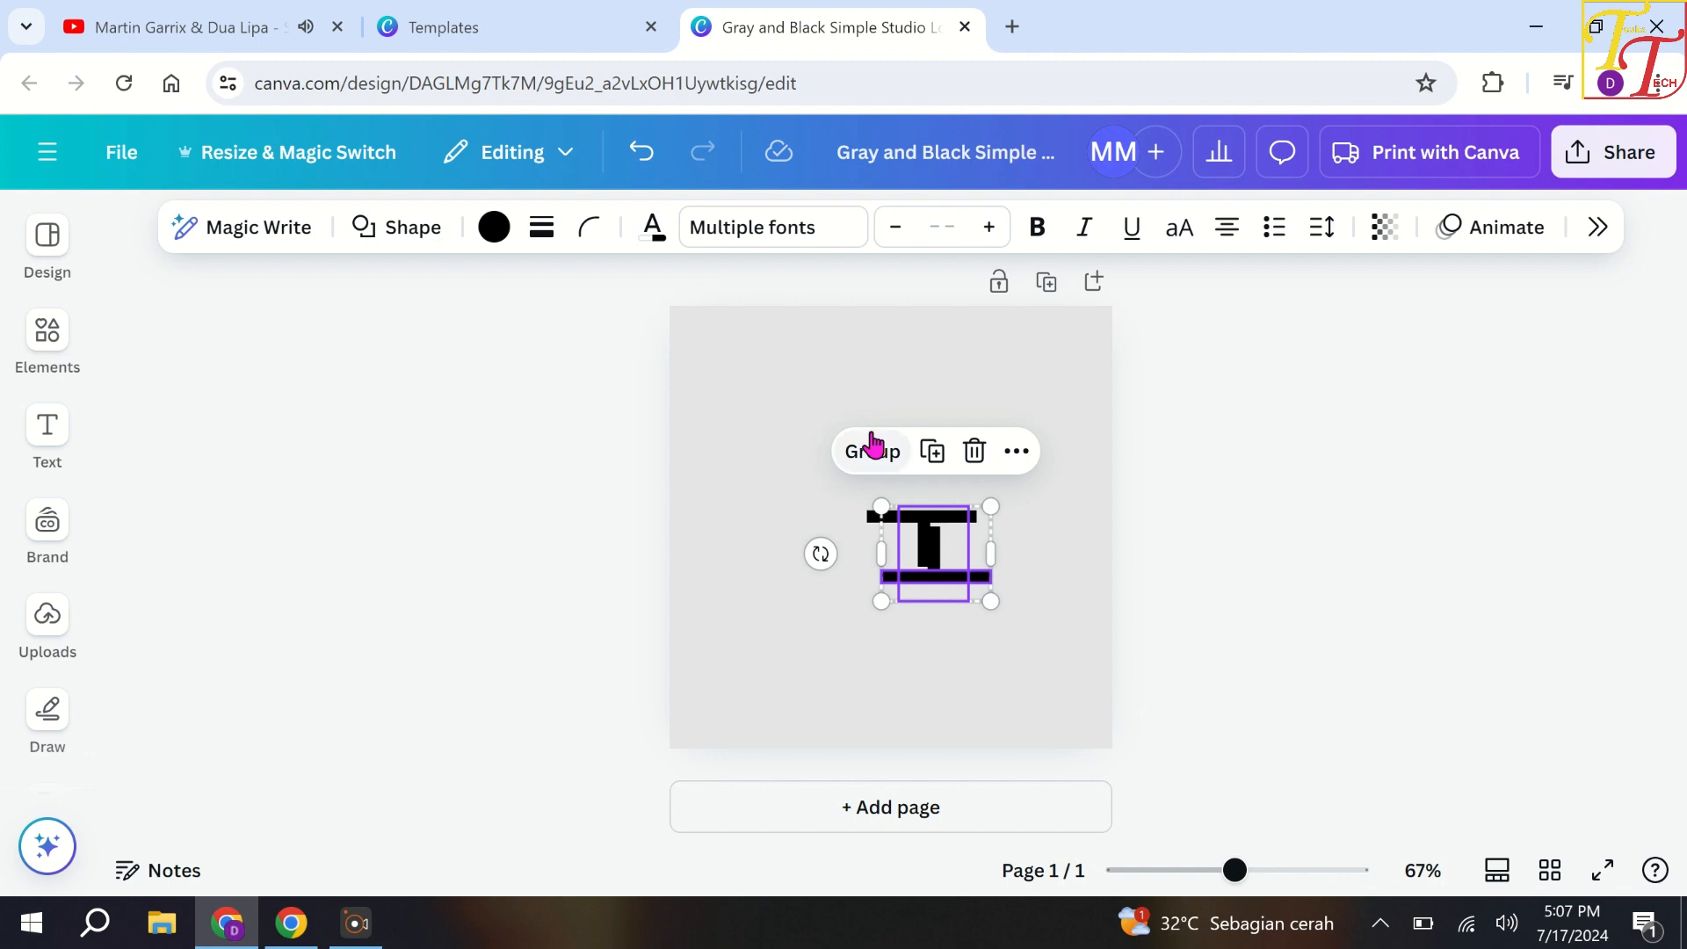
left_click(872, 453)
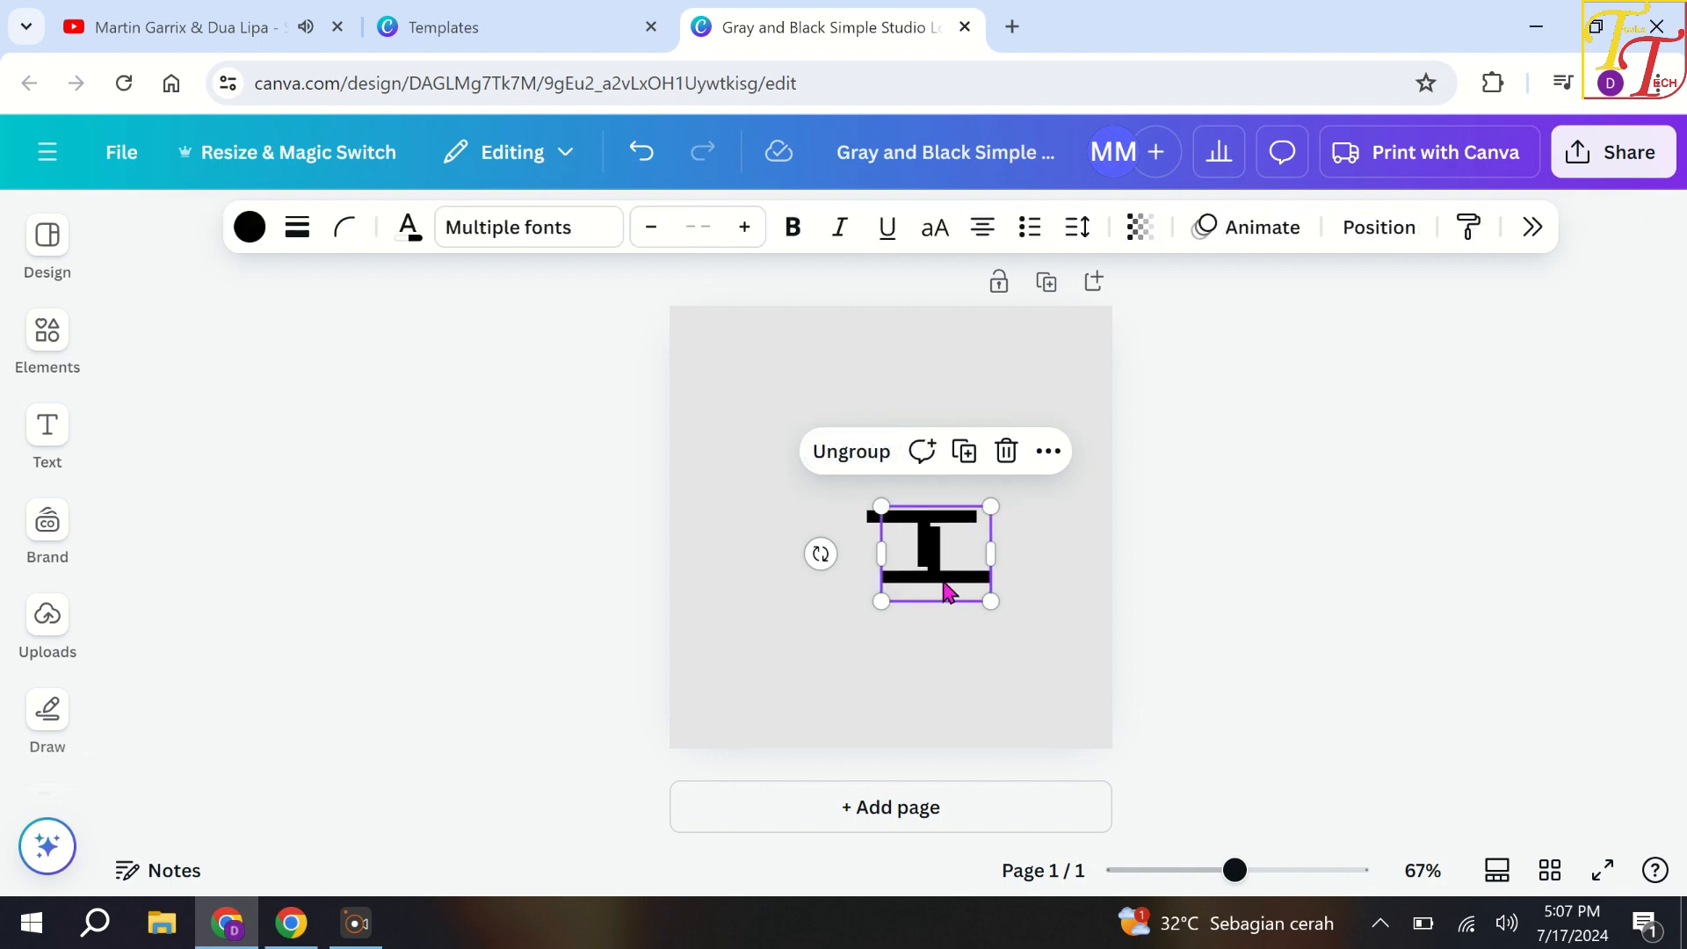
left_click_drag(947, 582, 974, 577)
left_click(773, 518)
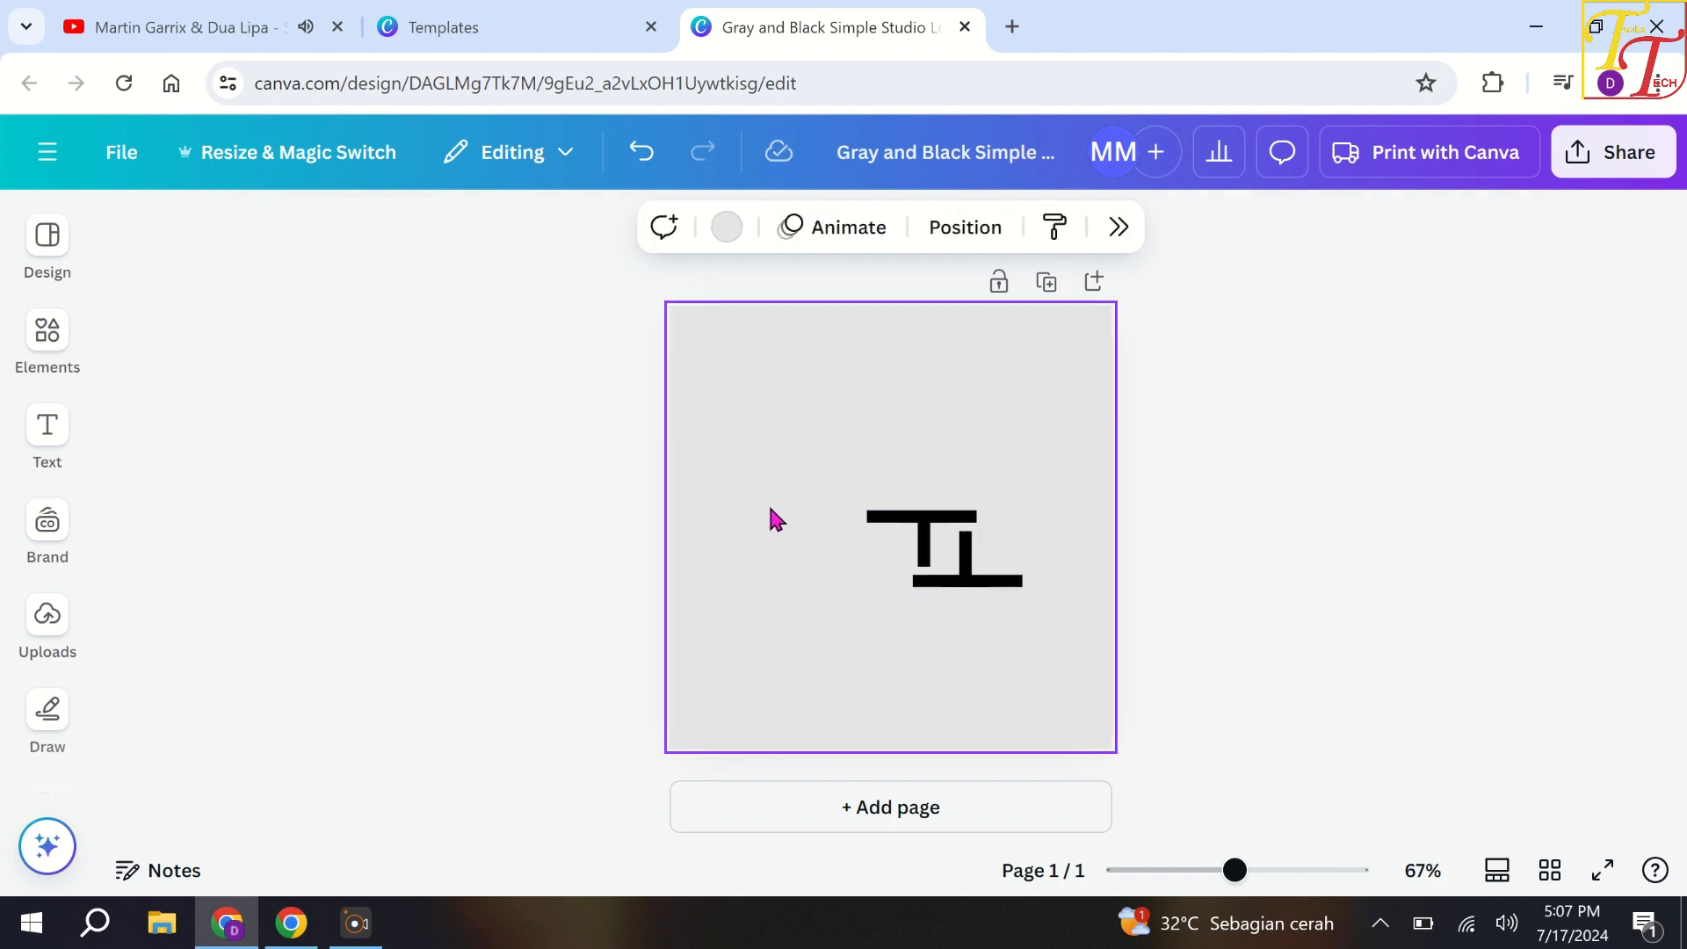
Step: Add a heading reading TeukaTECH at font size 26.3 just below the interlocking T shapes
left_click(43, 430)
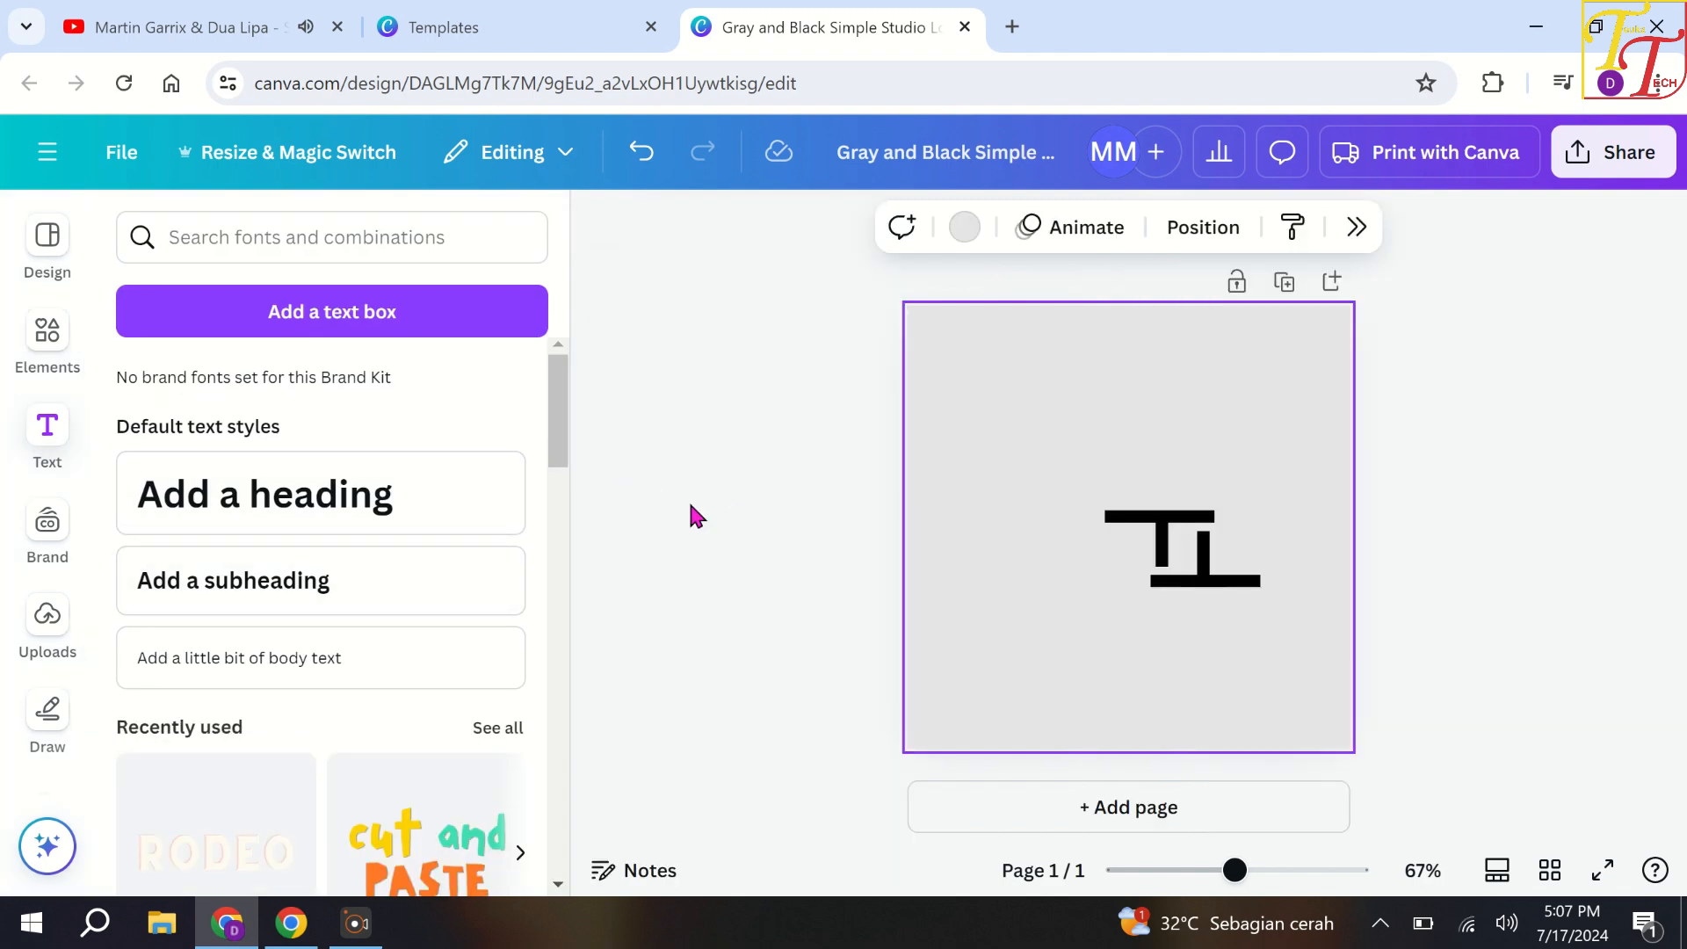
left_click(303, 501)
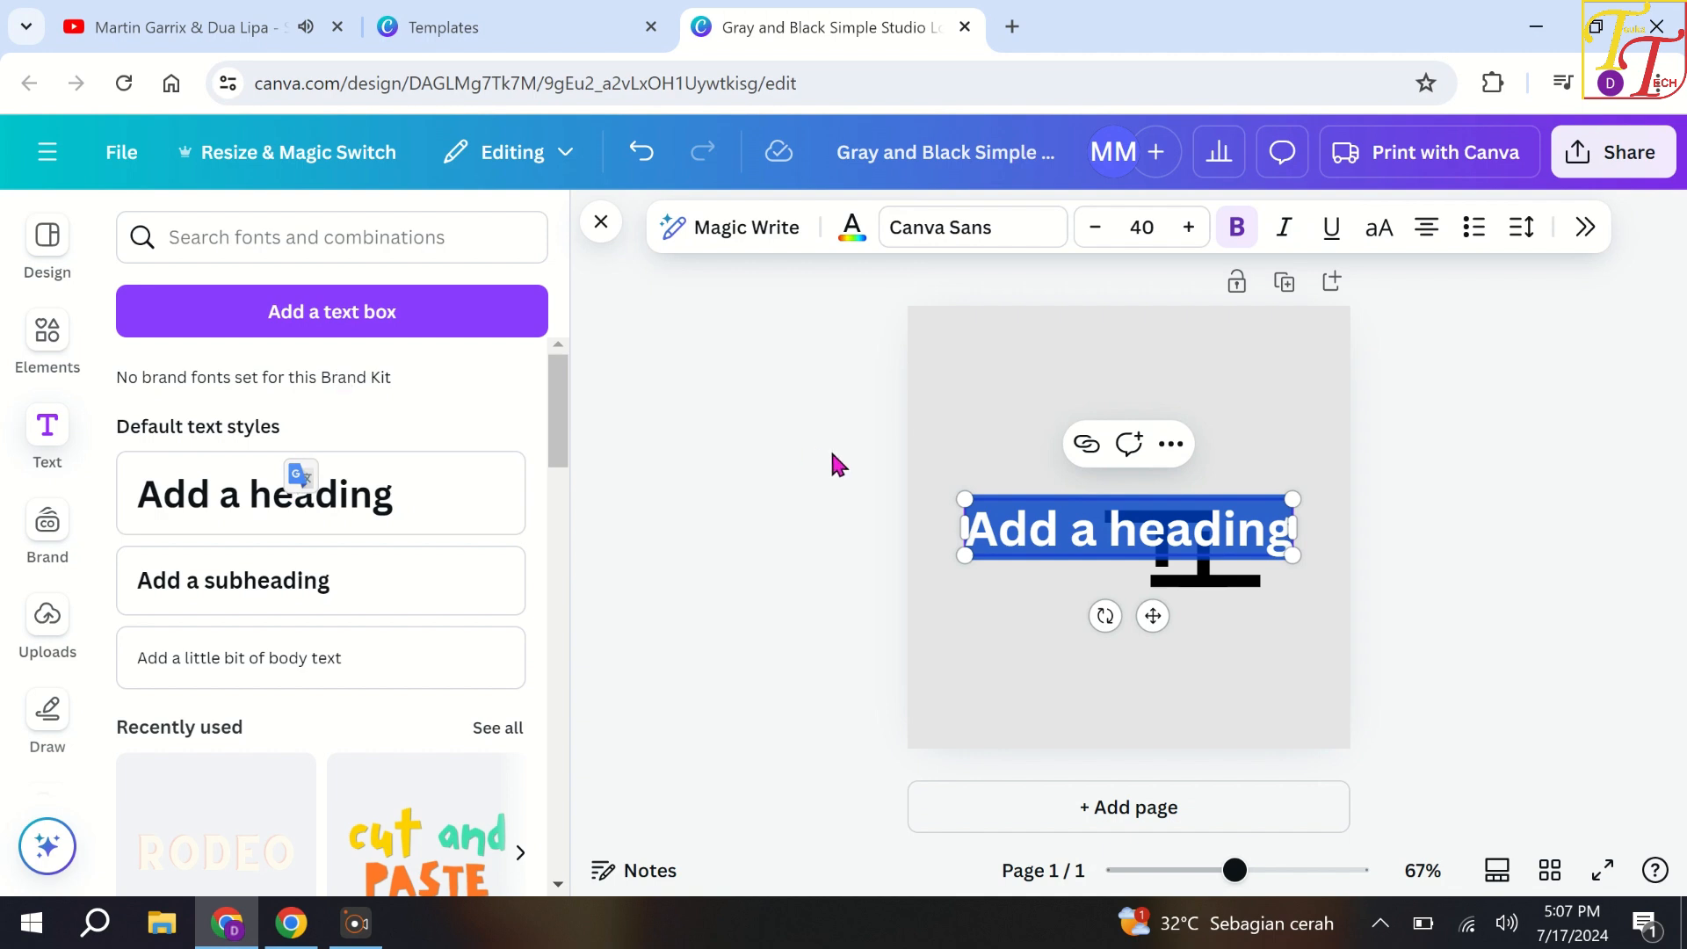
type("Te")
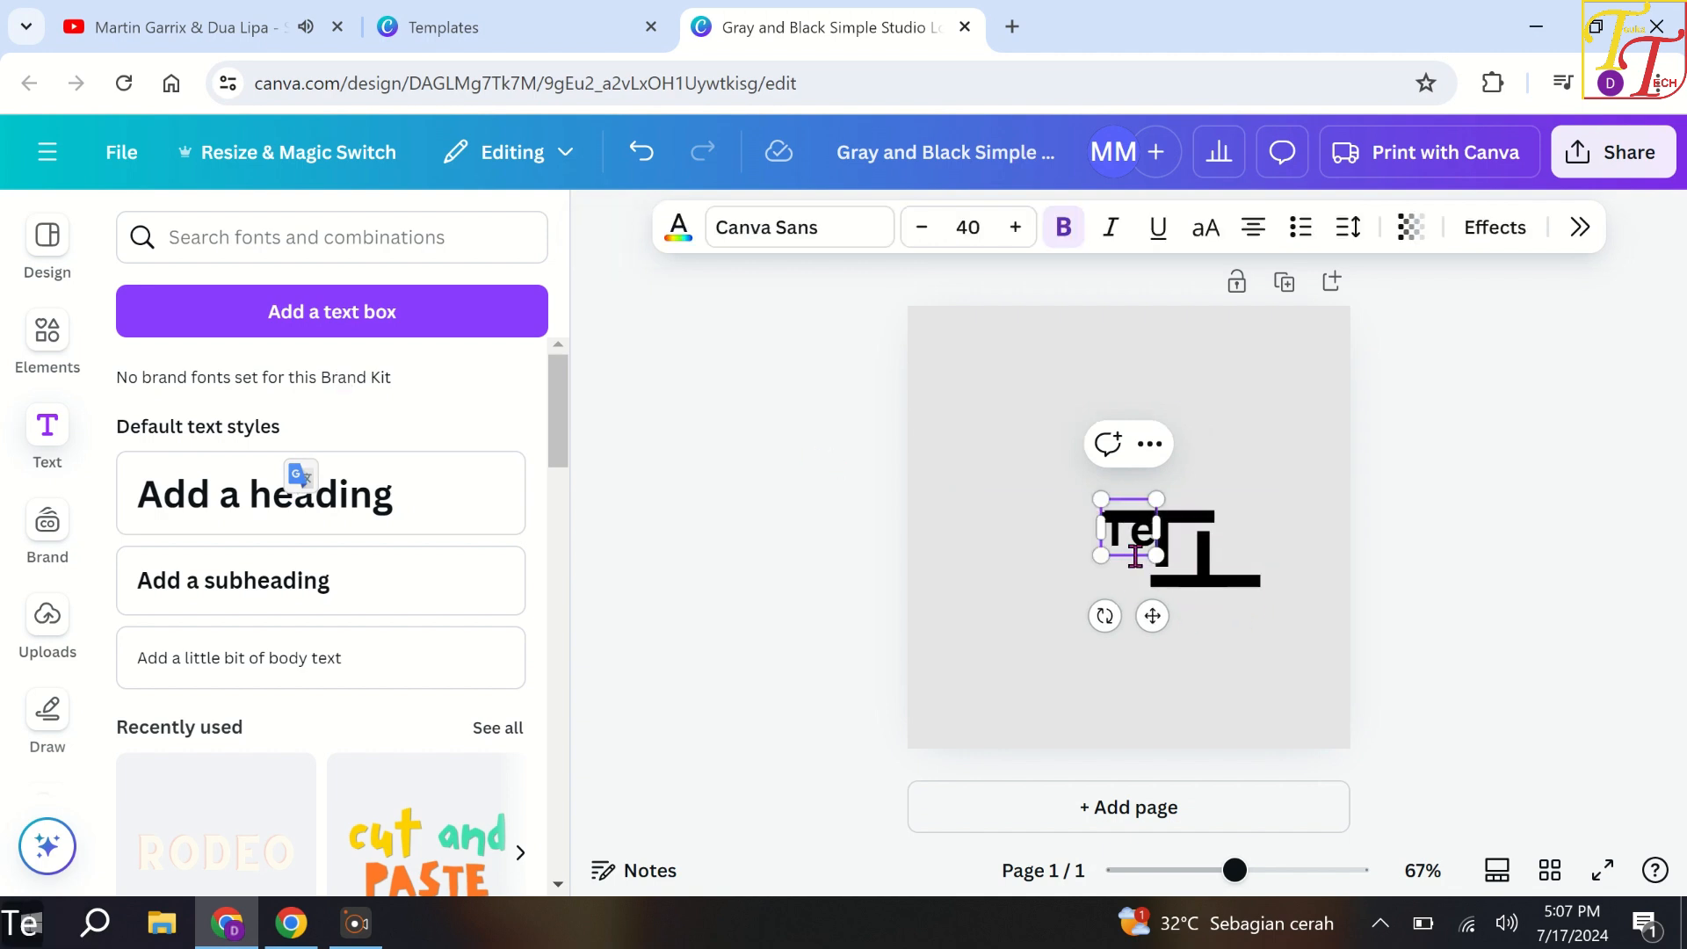
type("uka")
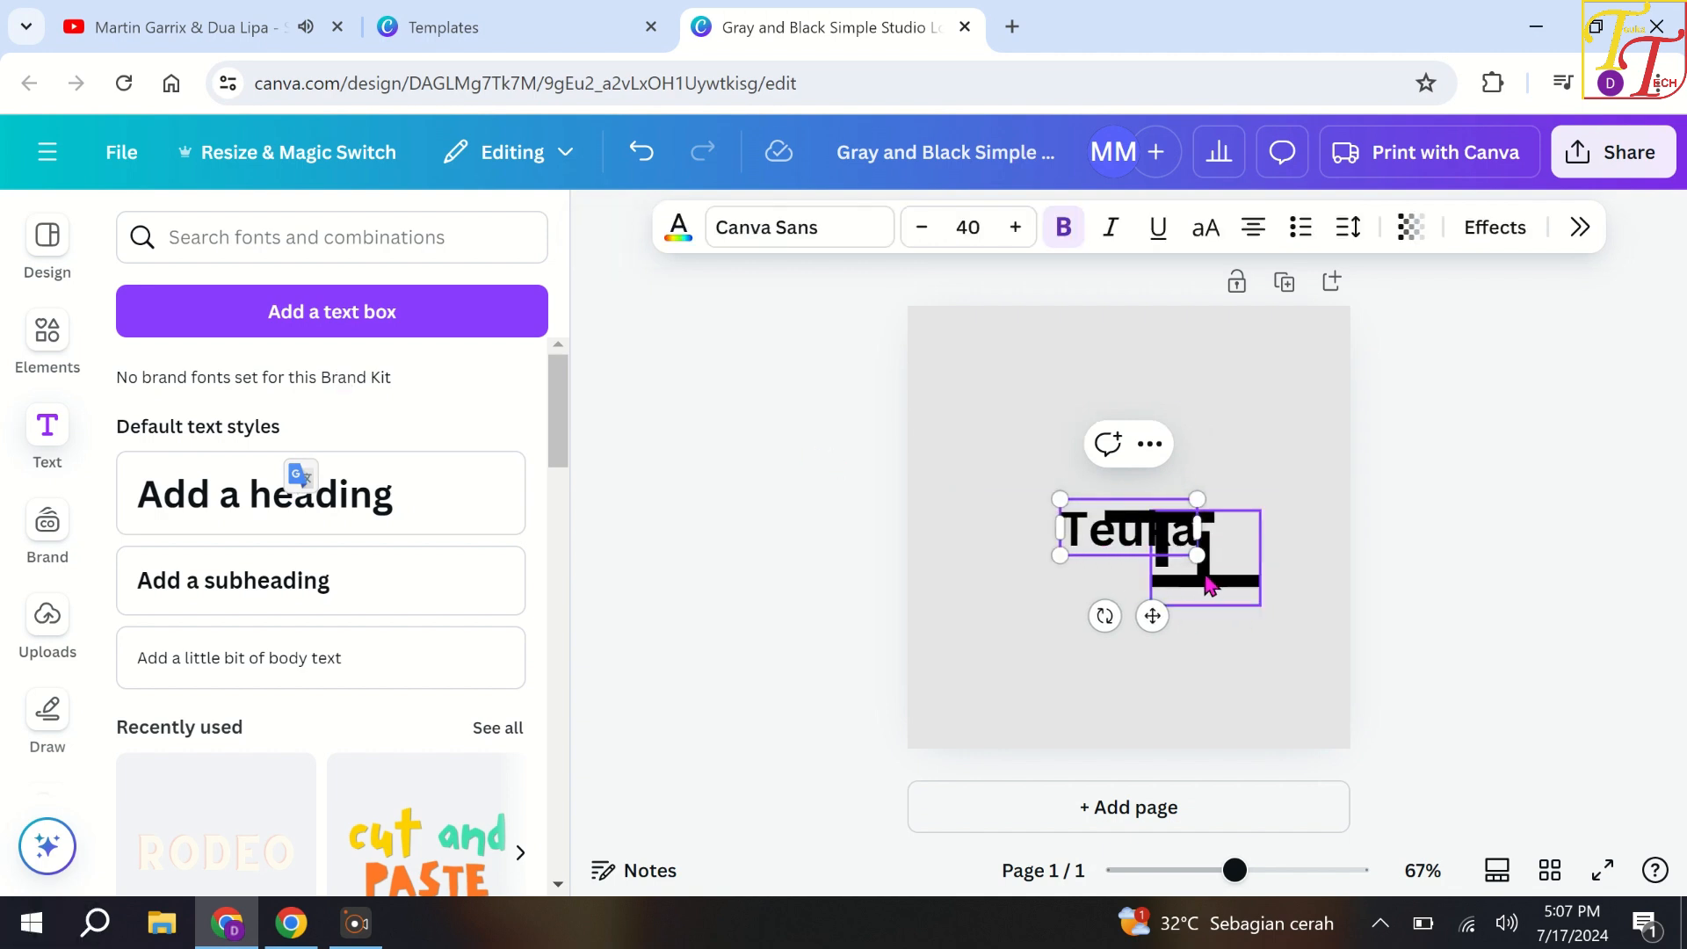
left_click_drag(1194, 560, 1151, 695)
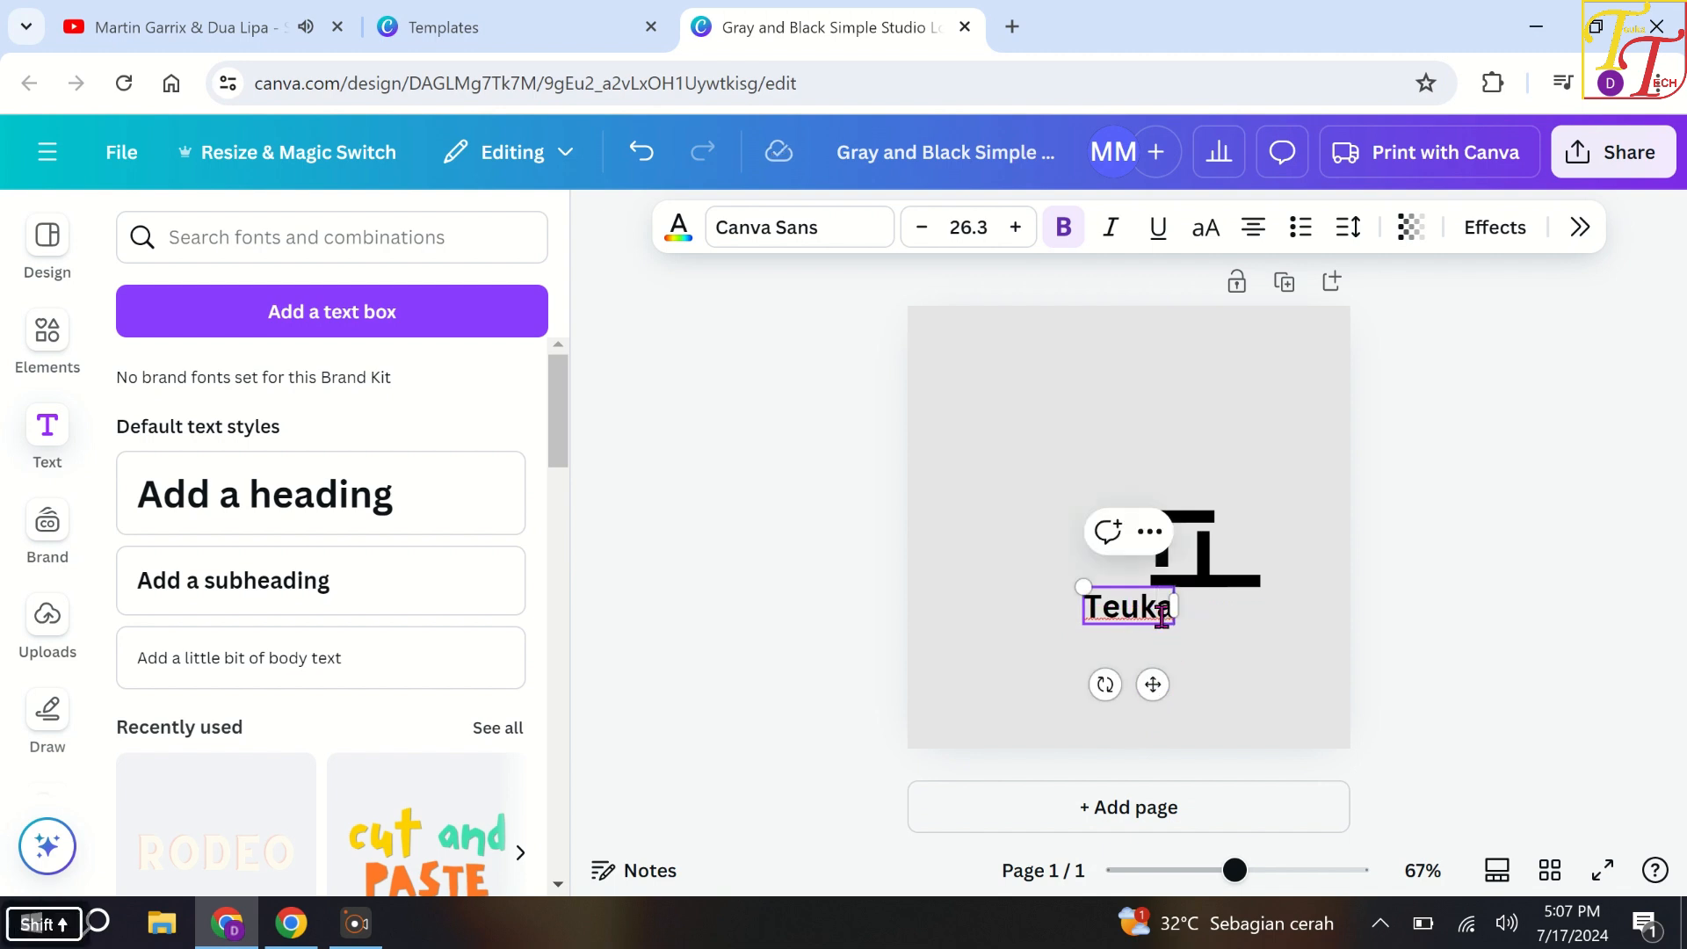
type("TECH")
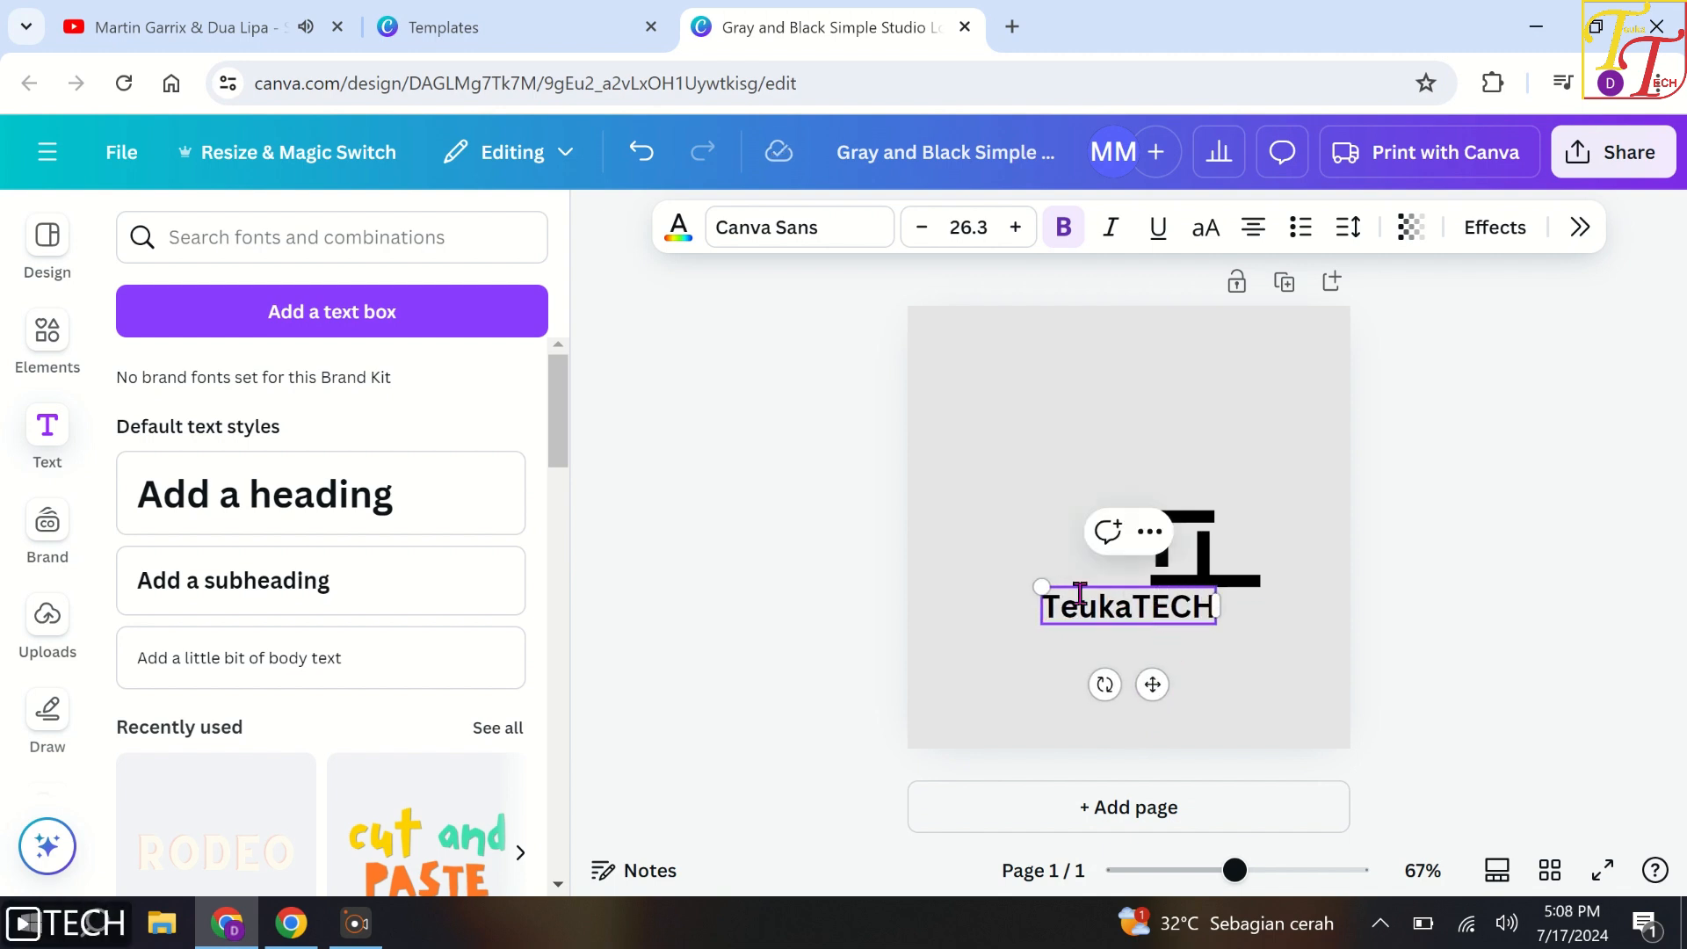
Step: Shrink the TeukaTECH text to font size 13.3 and place it directly under the lower black bar
left_click_drag(1043, 587, 1093, 606)
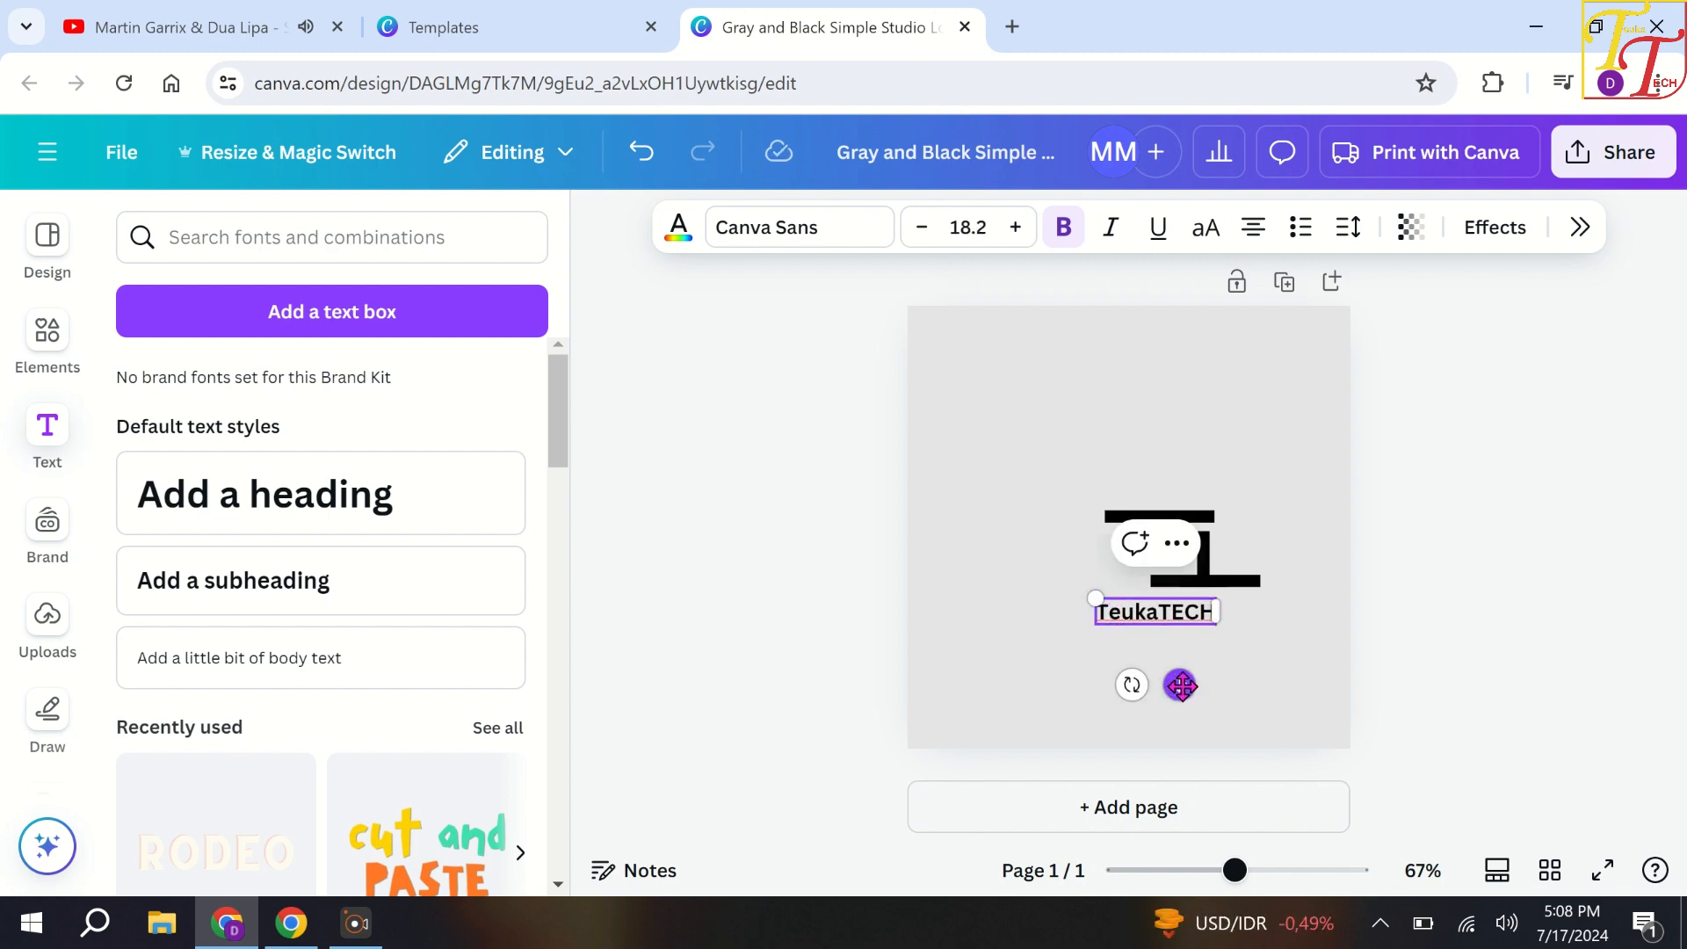
left_click_drag(1181, 685, 1205, 678)
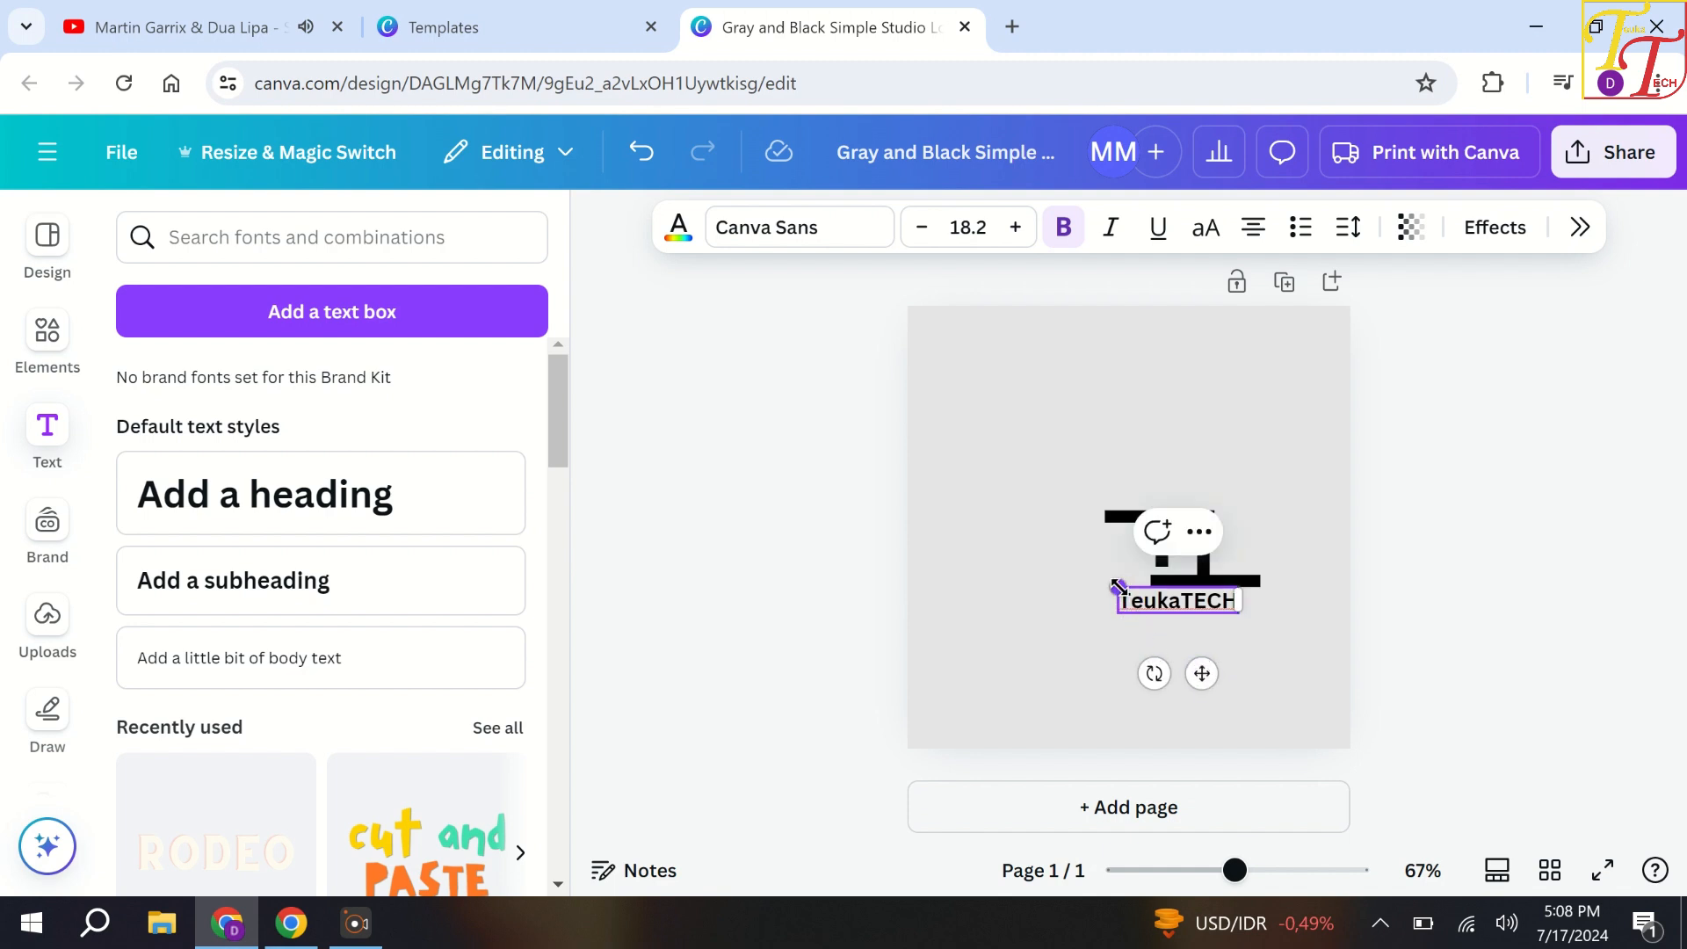
left_click_drag(1117, 586, 1151, 606)
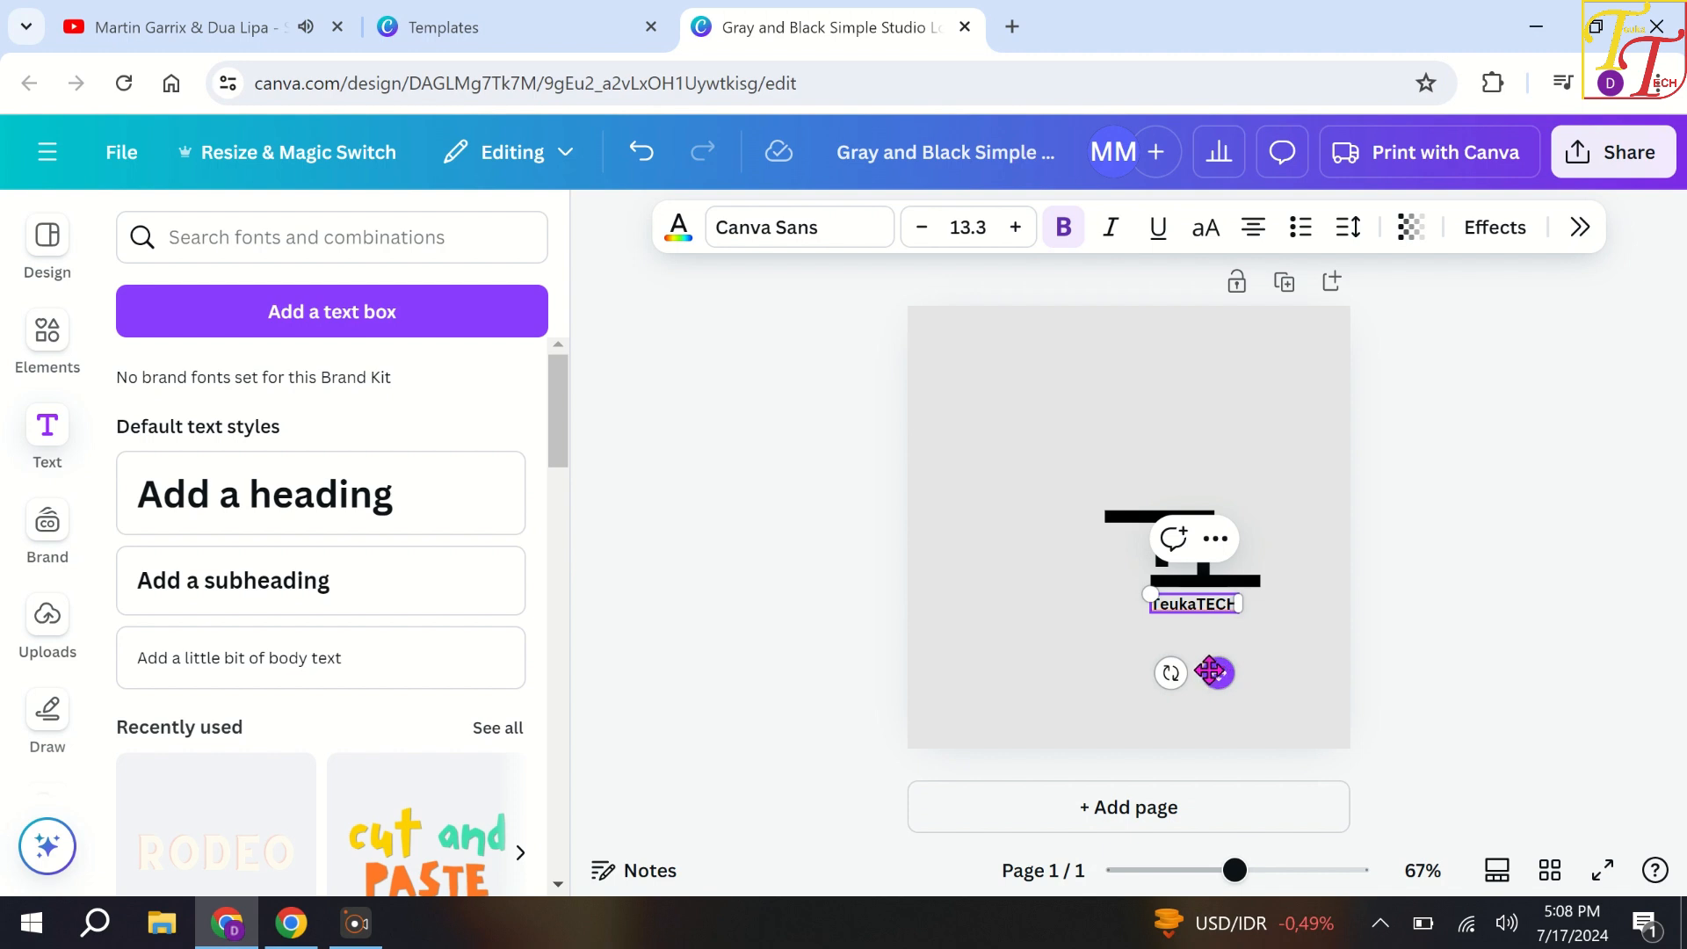
left_click_drag(1210, 671, 1192, 667)
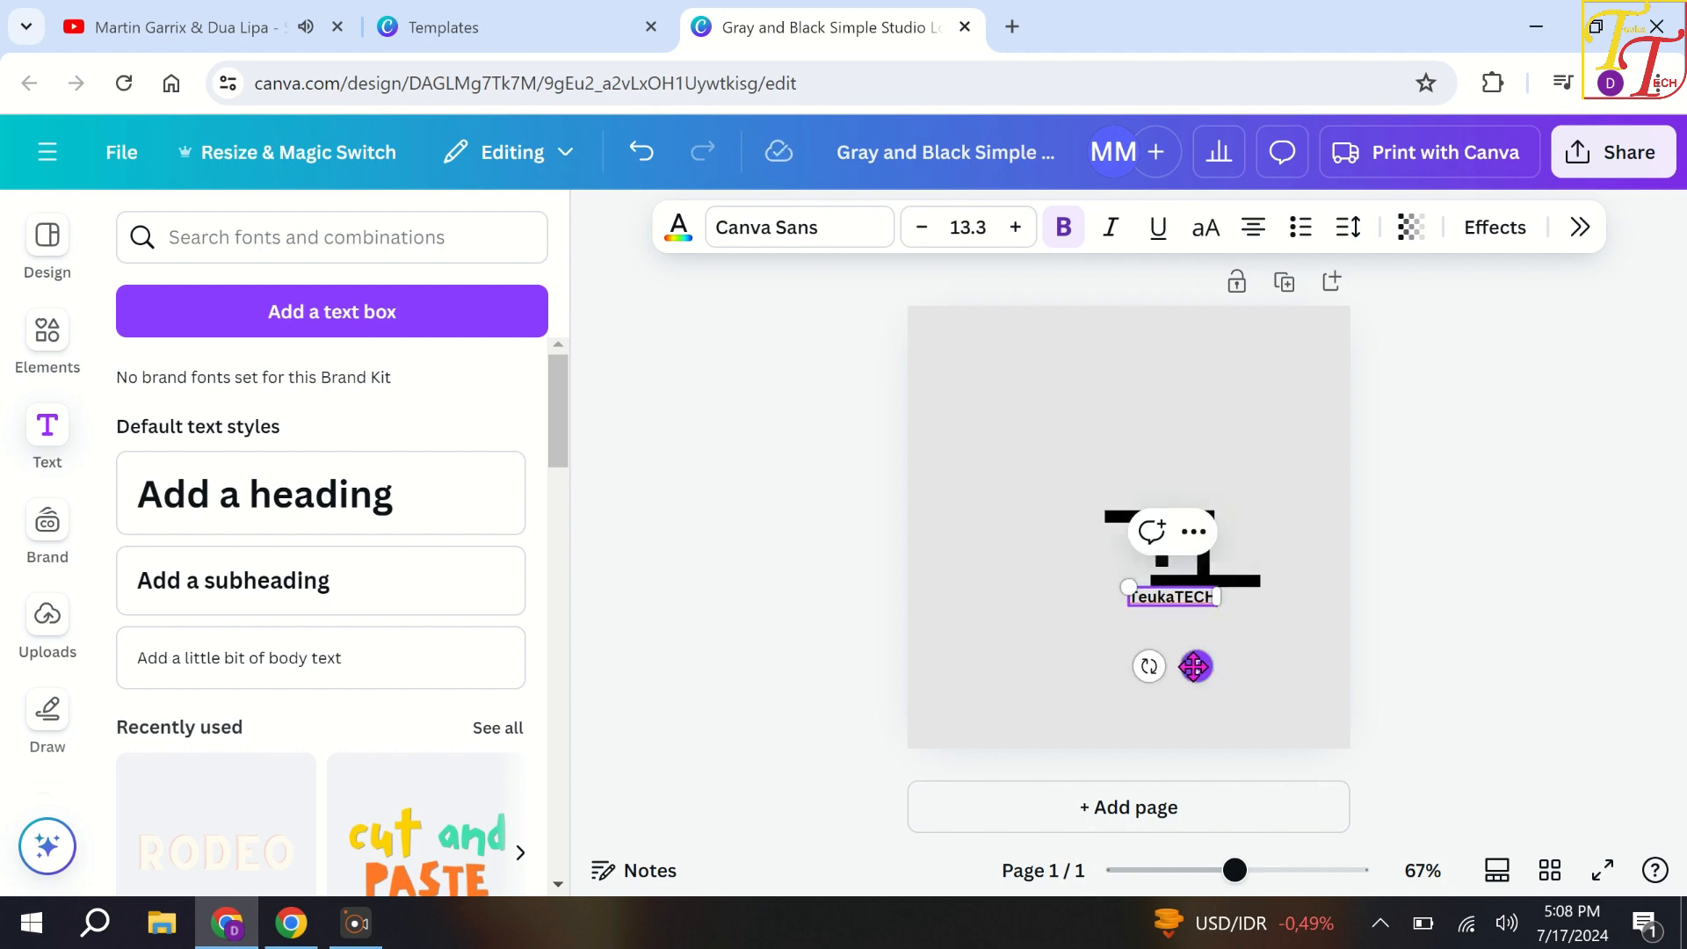
left_click(1281, 632)
Step: Underline the TeukaTECH text
left_click(1178, 602)
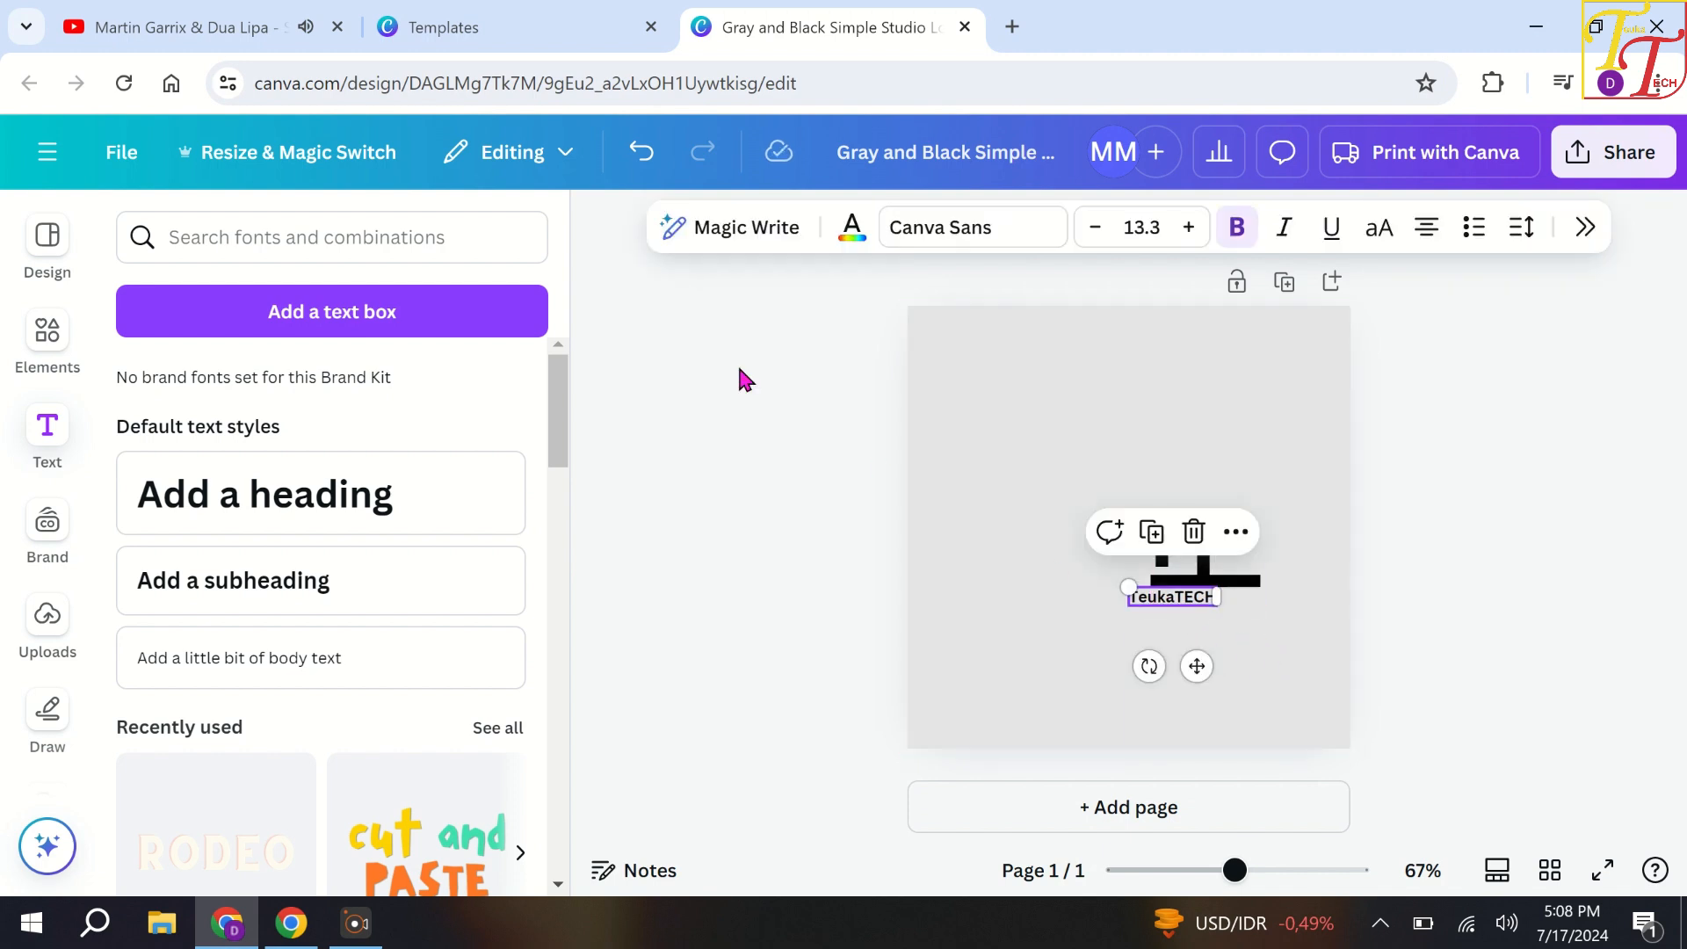
left_click(1331, 228)
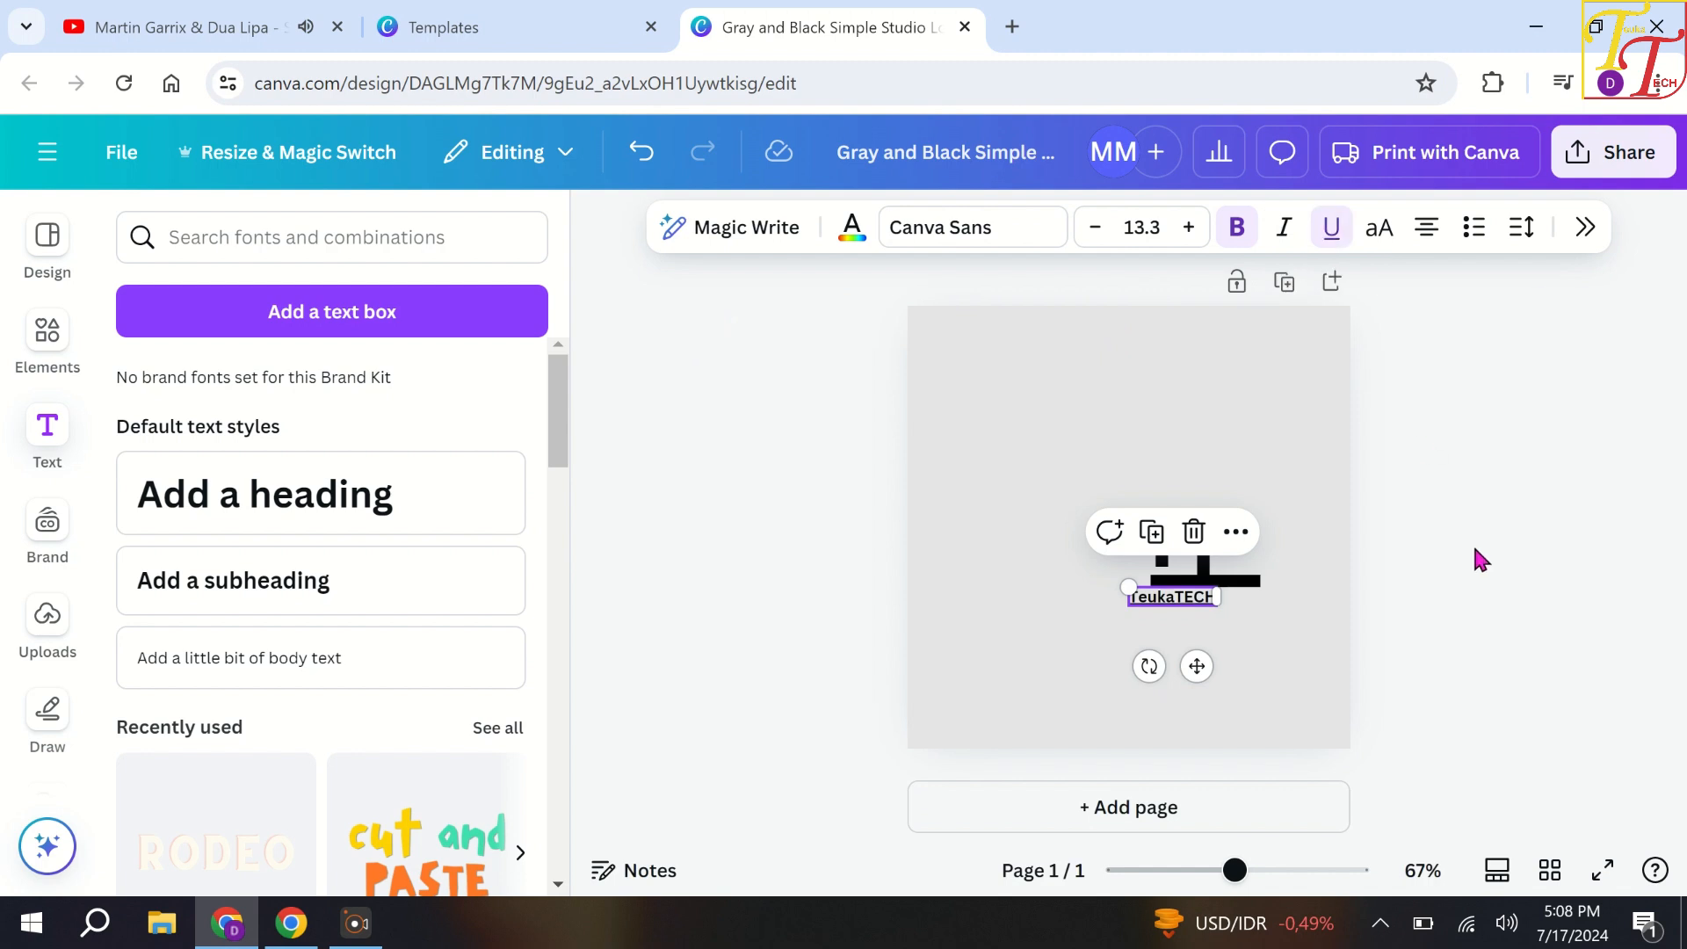
left_click(1449, 555)
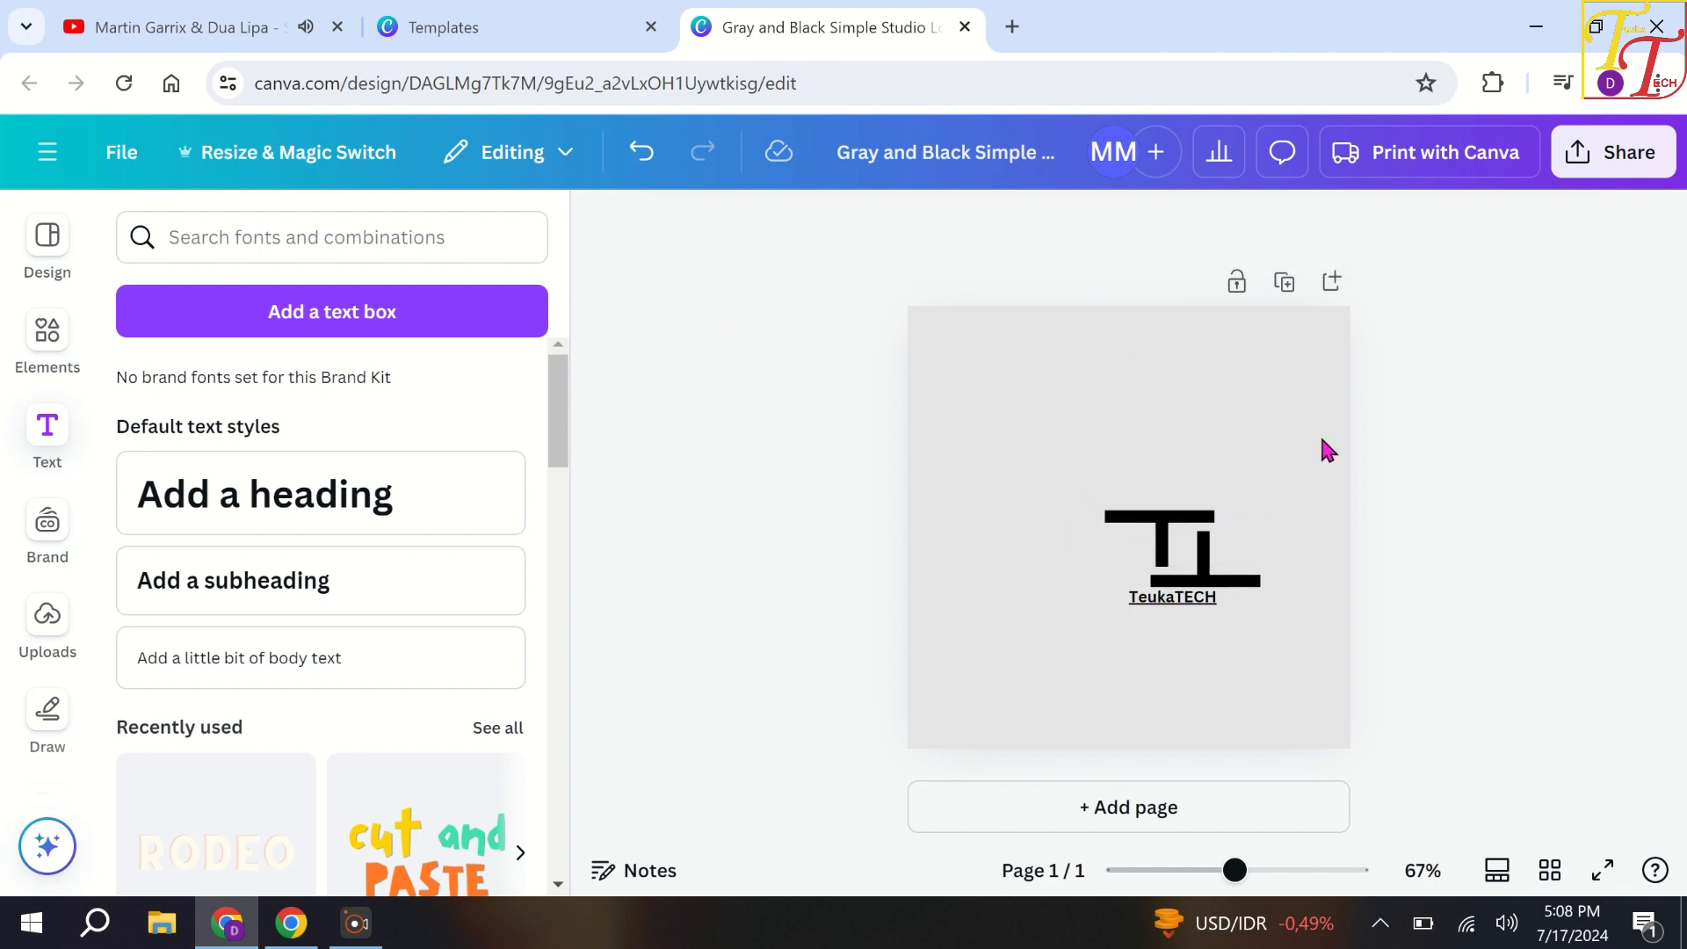
Step: Group all logo parts, including the TeukaTECH text, and move the group to the upper middle of the page
left_click_drag(1291, 468, 1056, 624)
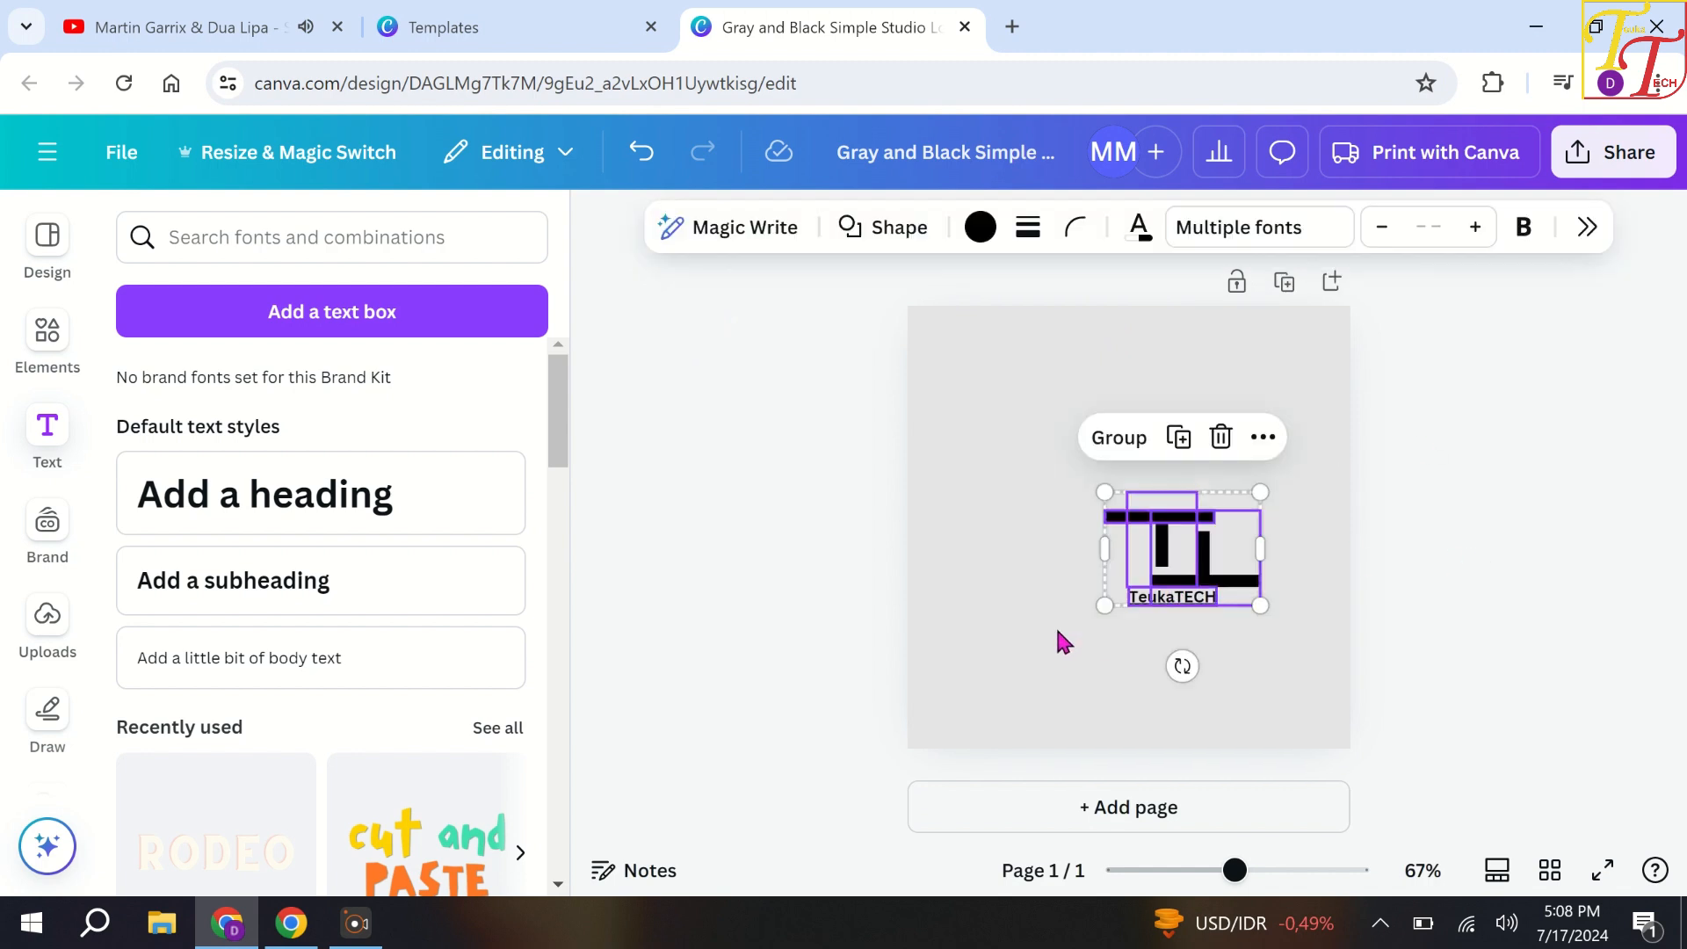
key("ctrl+g")
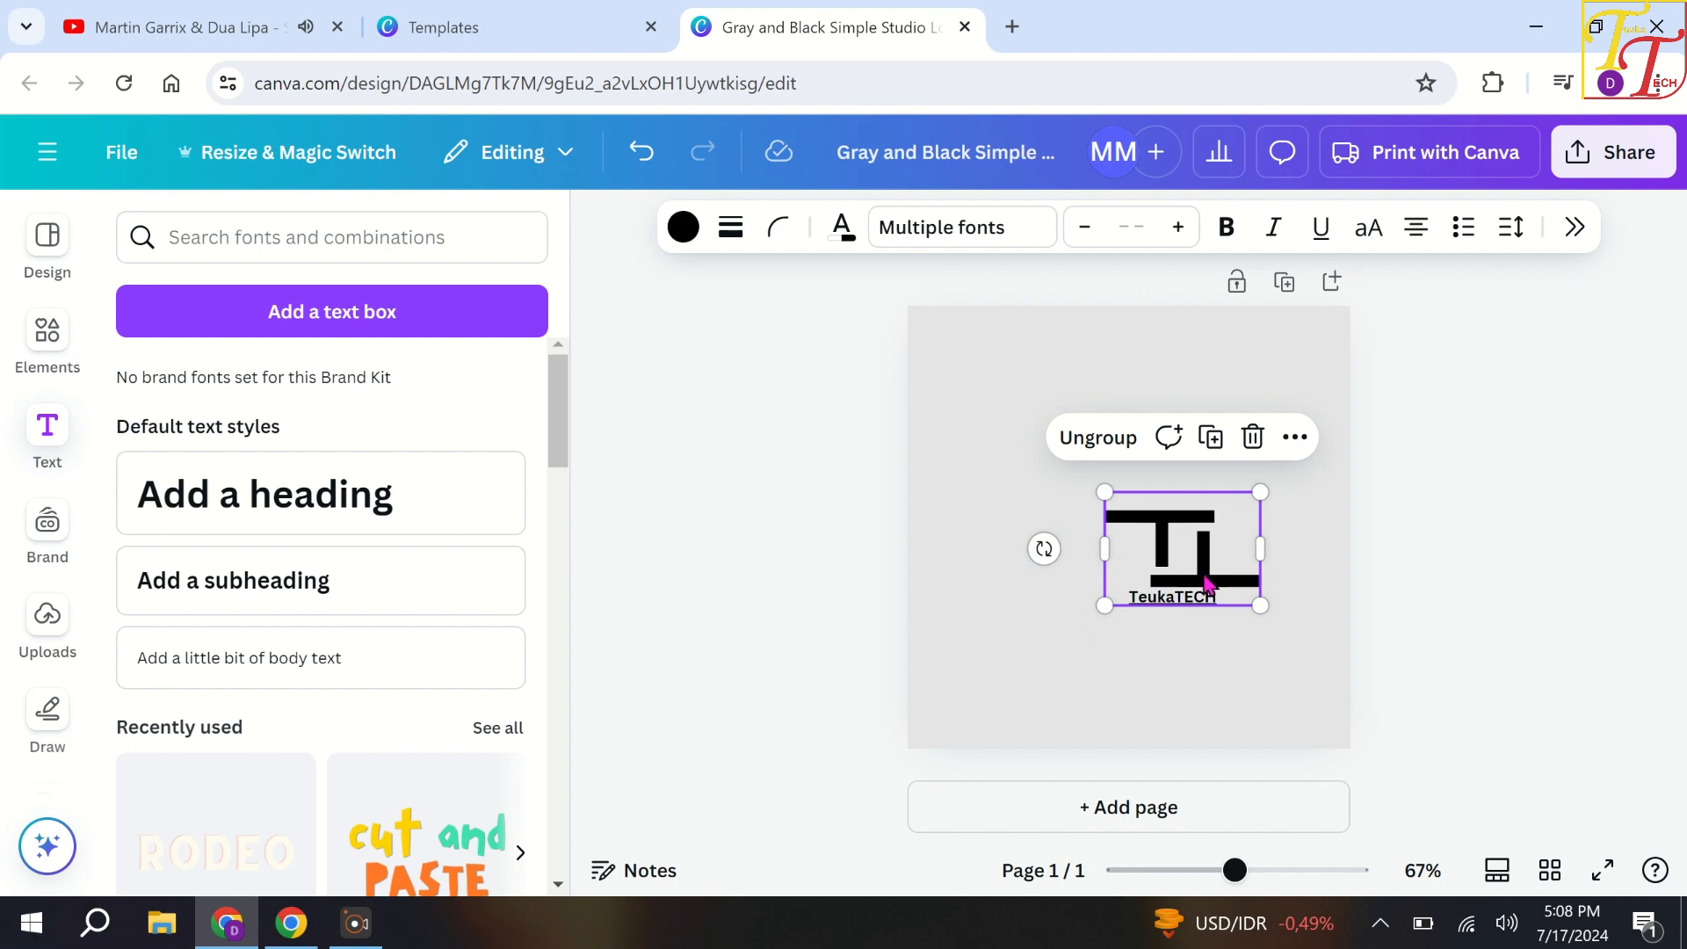
left_click_drag(1199, 571, 1141, 456)
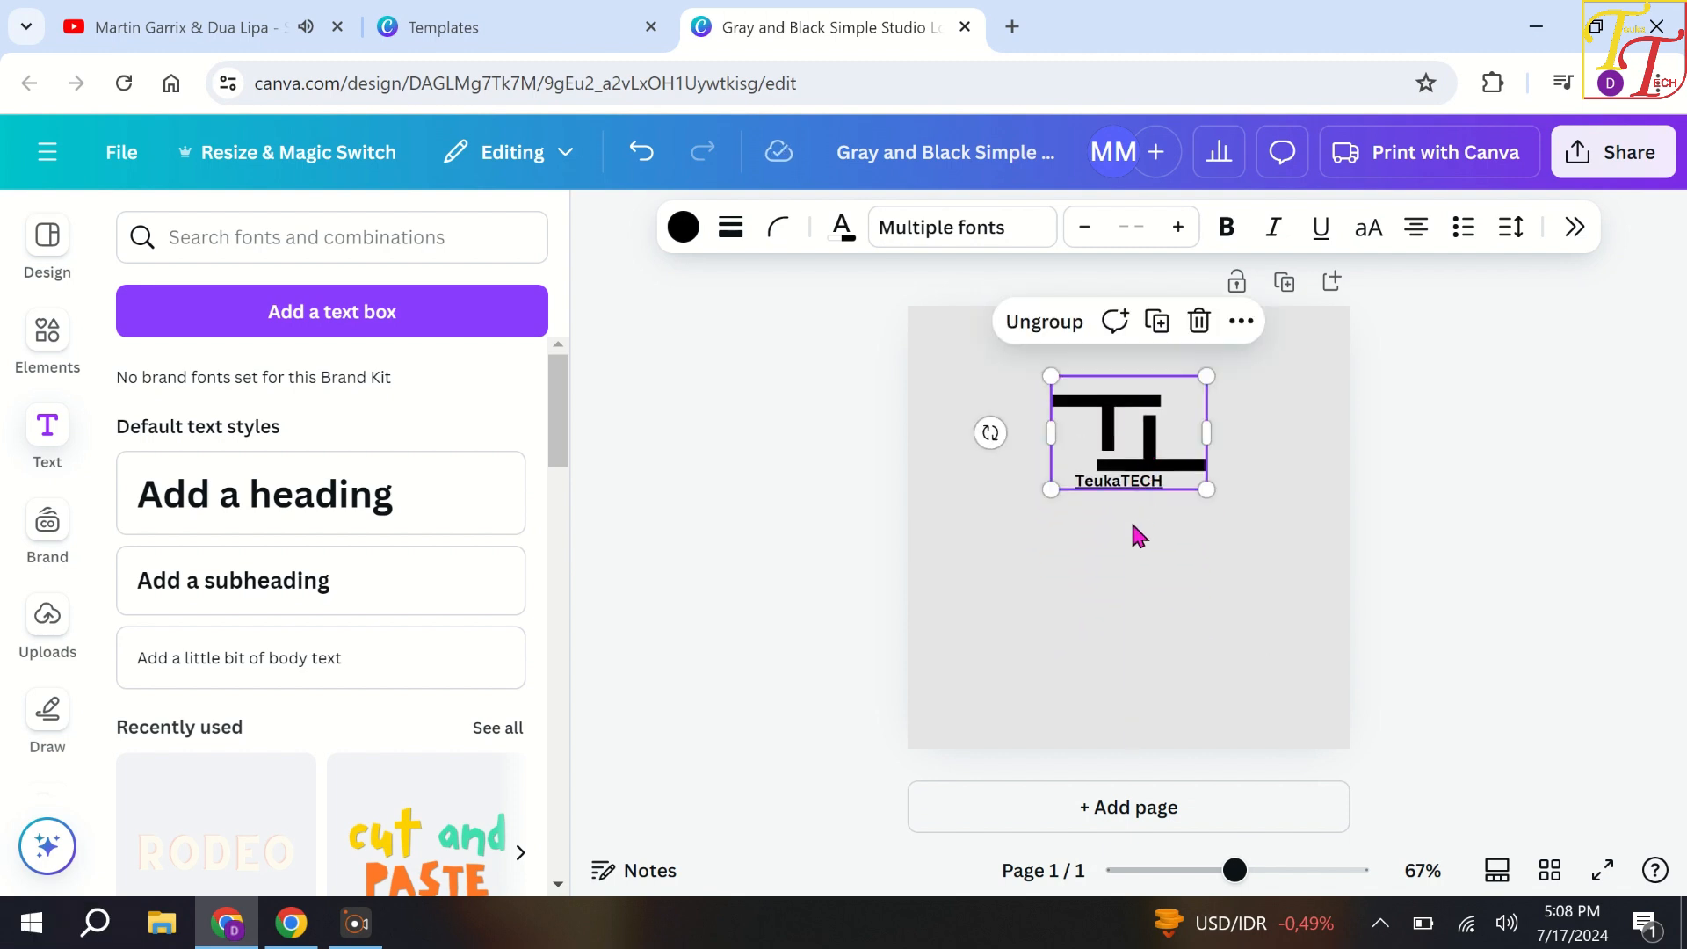
left_click(1156, 556)
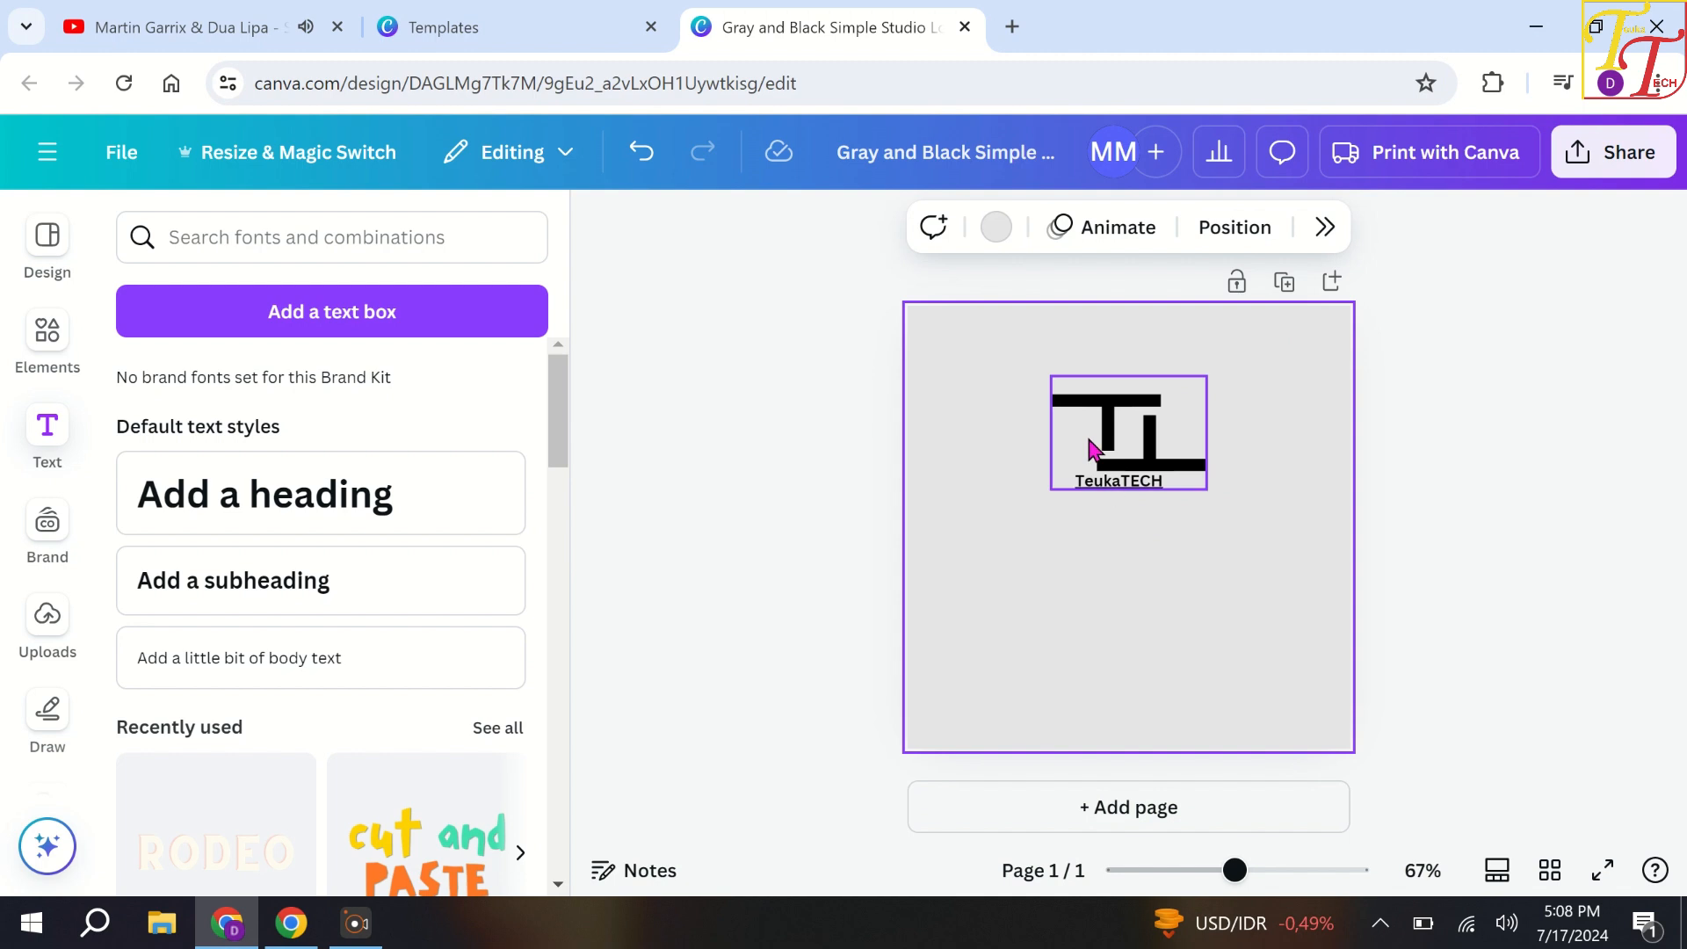
Step: Change the page background colour to white
left_click_drag(1234, 872, 1298, 872)
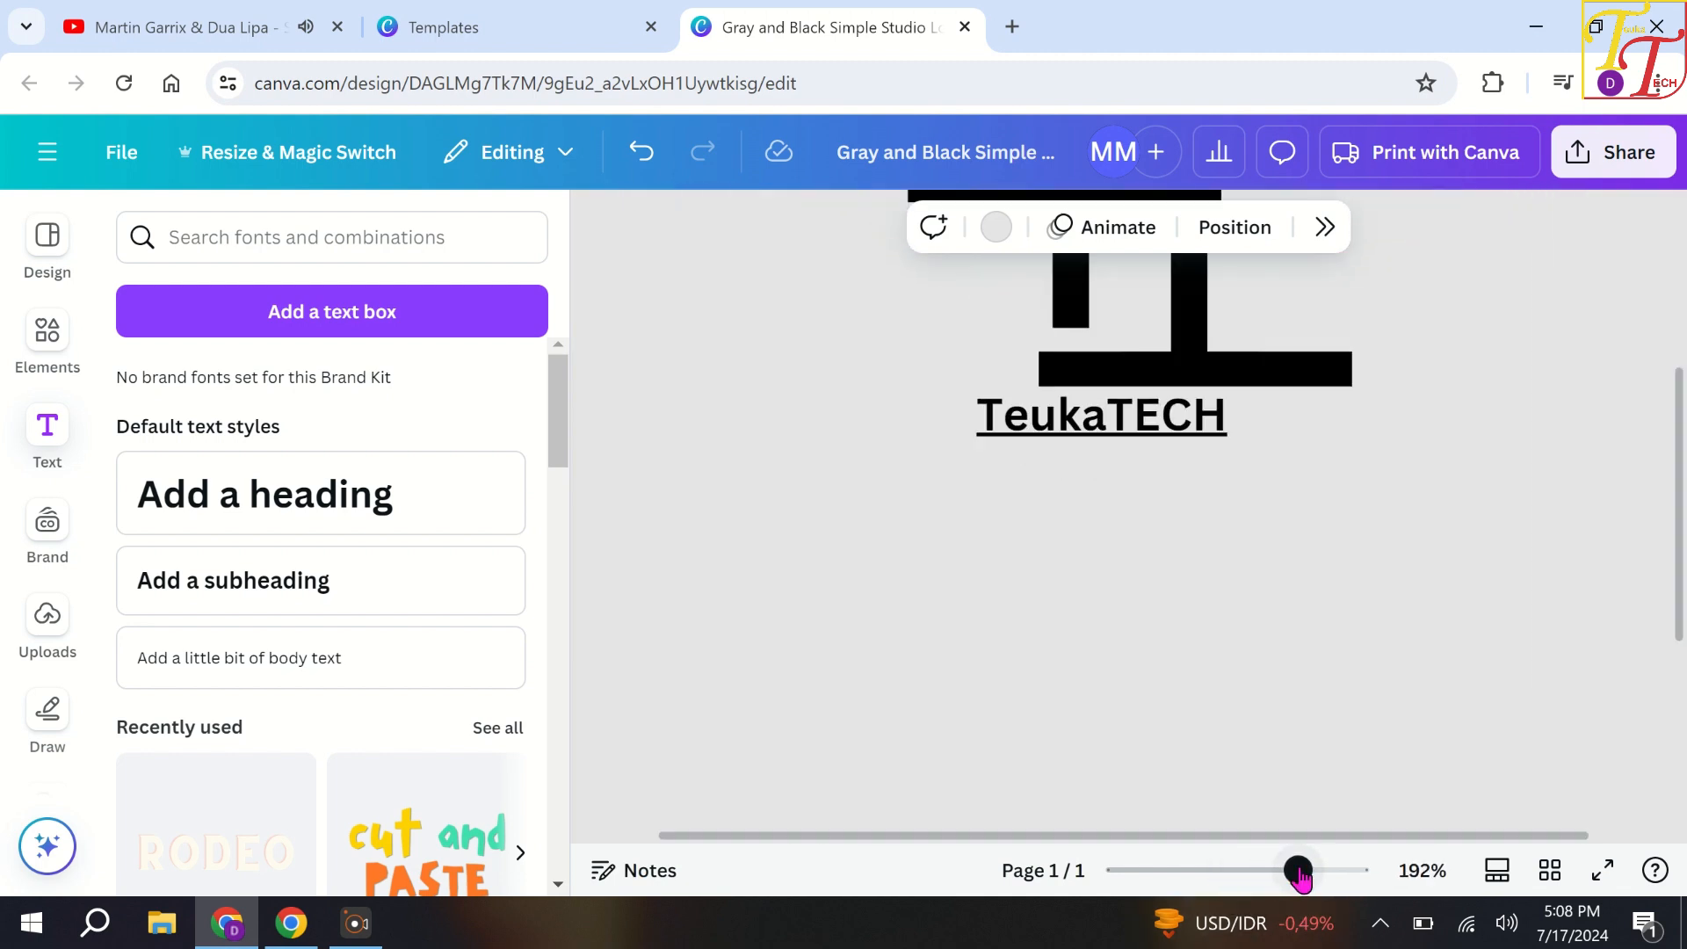
right_click(1405, 545)
left_click(1461, 488)
scroll(1462, 488, "up", 3)
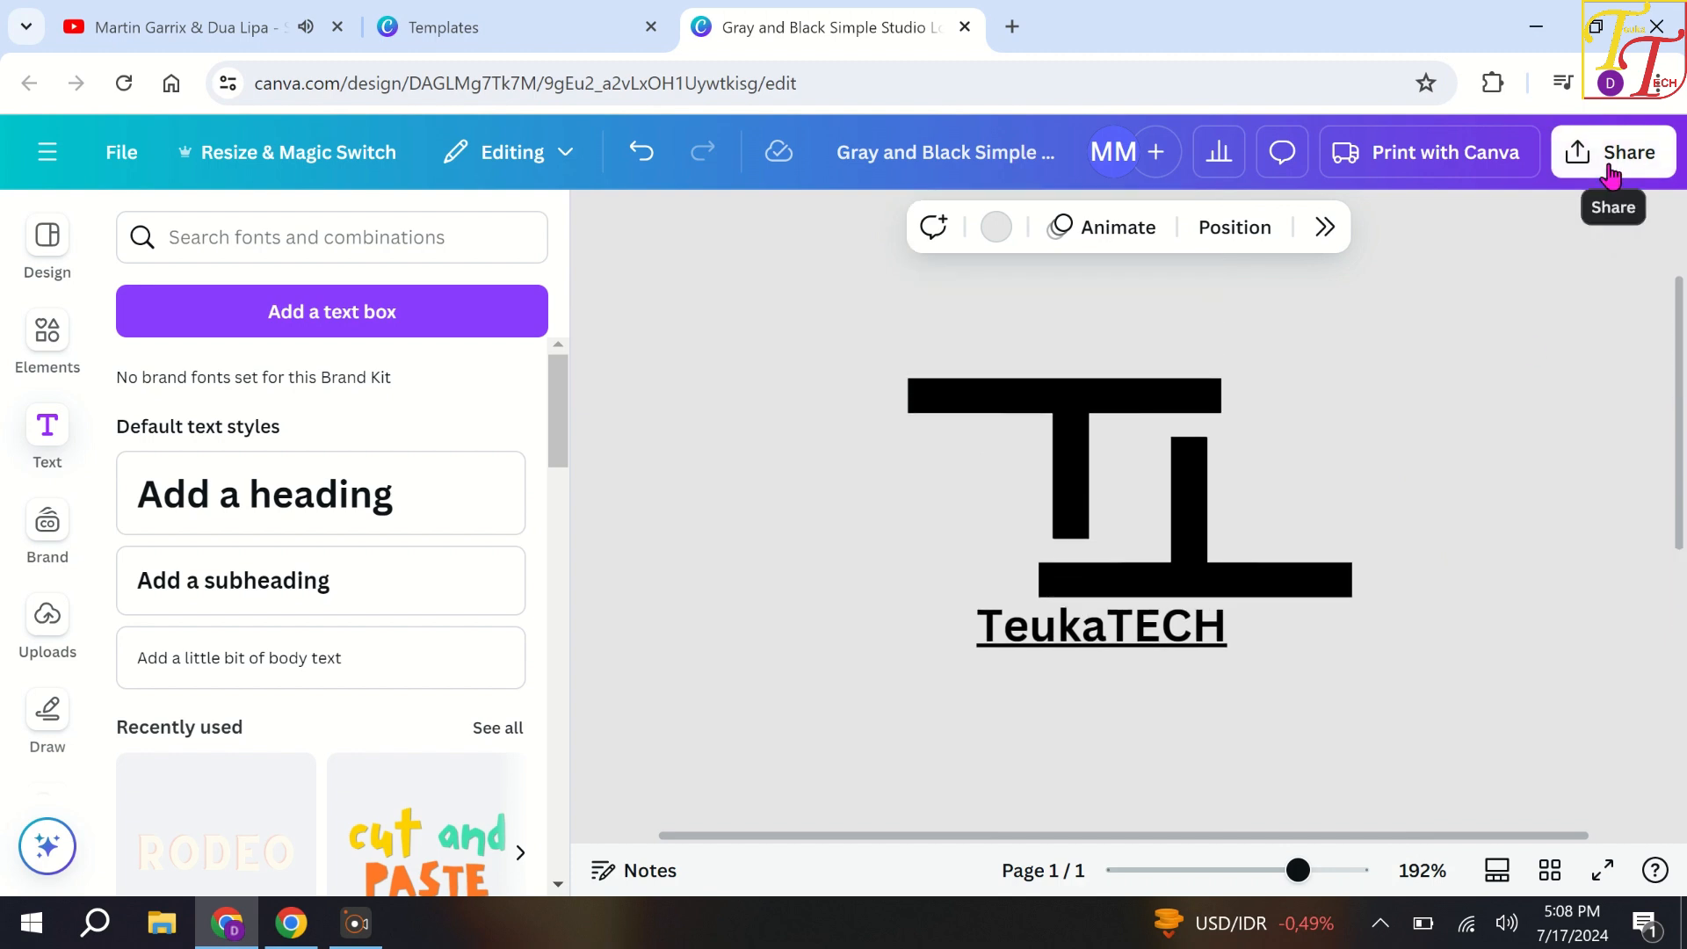
left_click(995, 227)
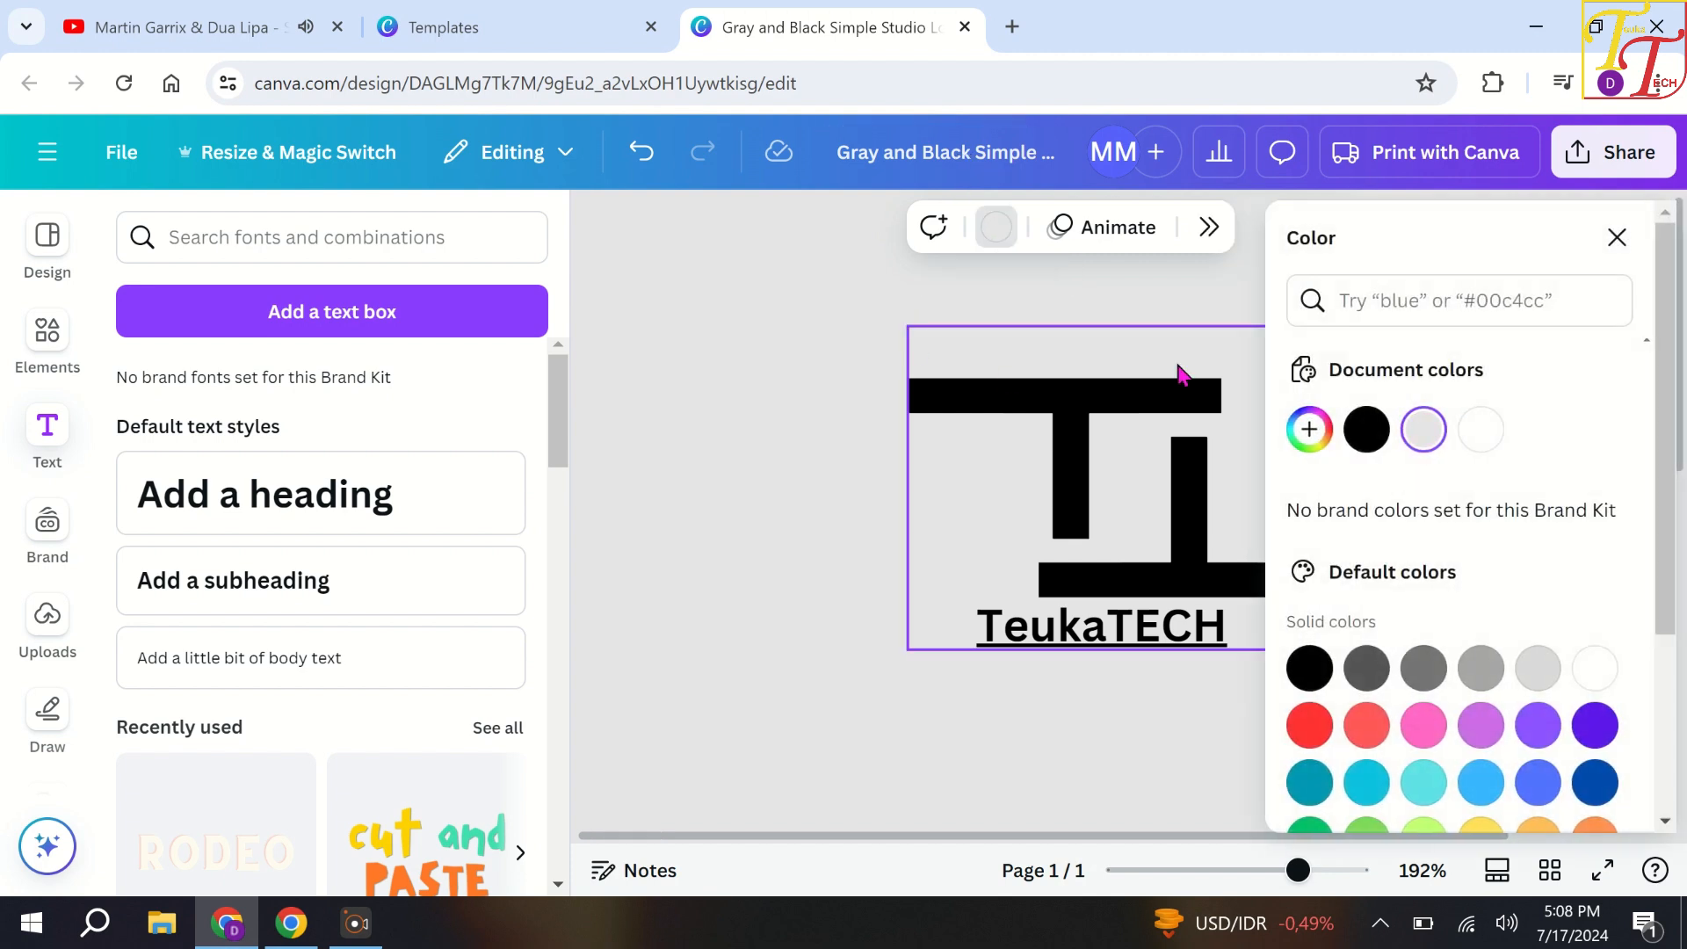
left_click(1481, 433)
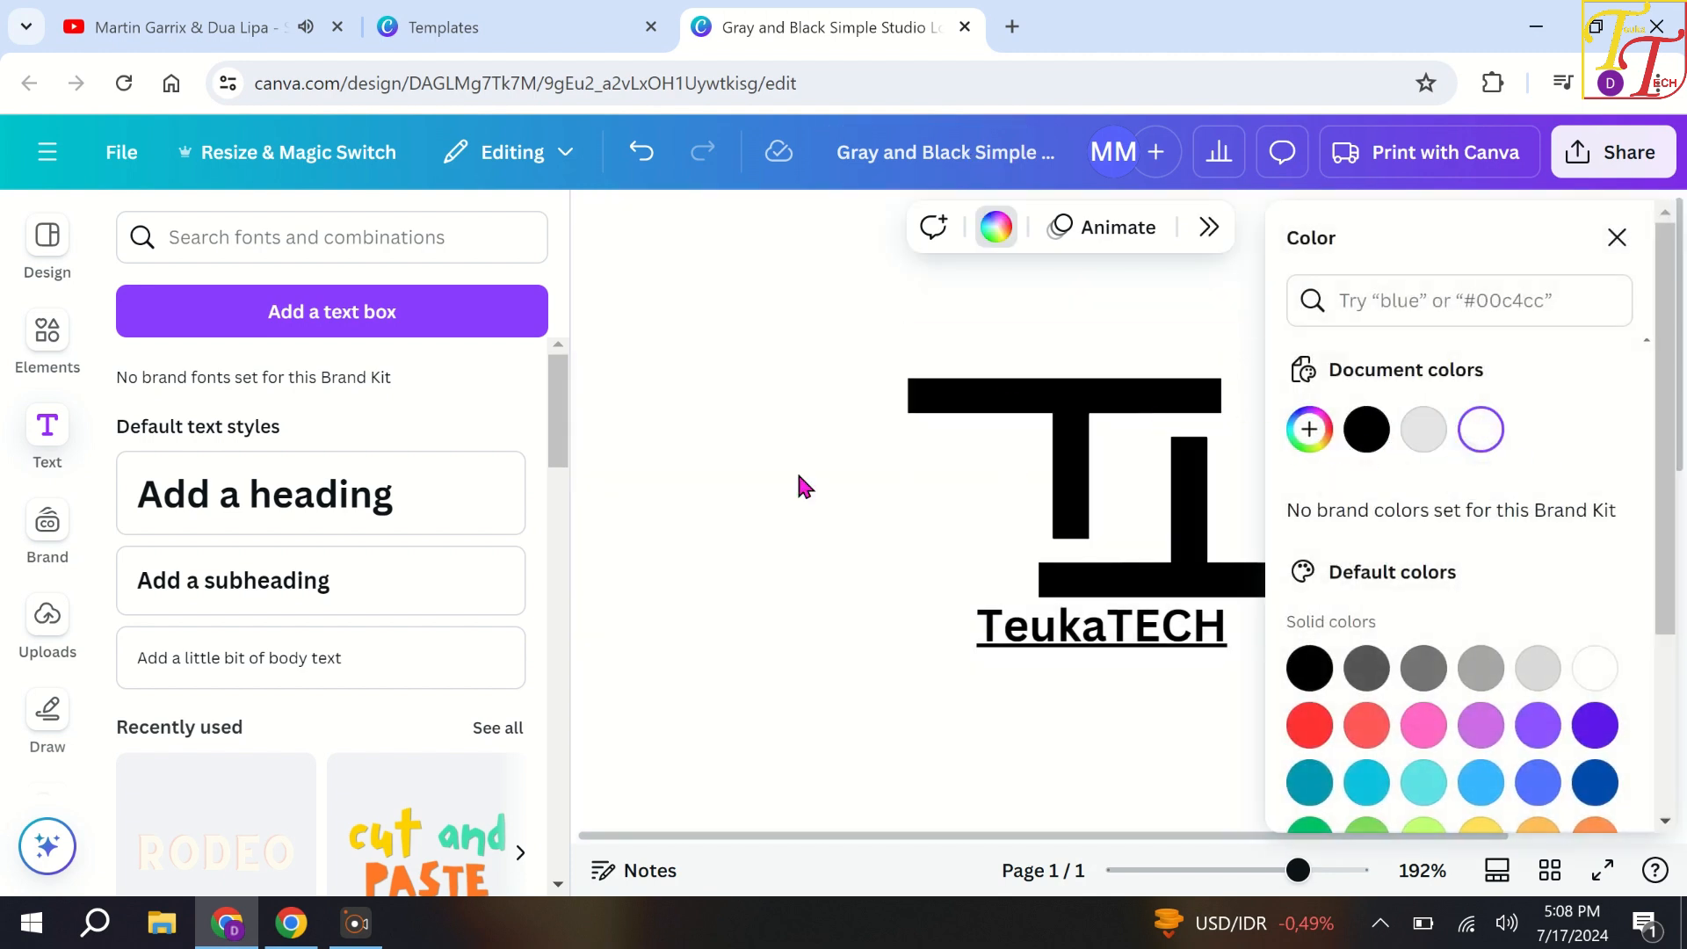
left_click(1617, 239)
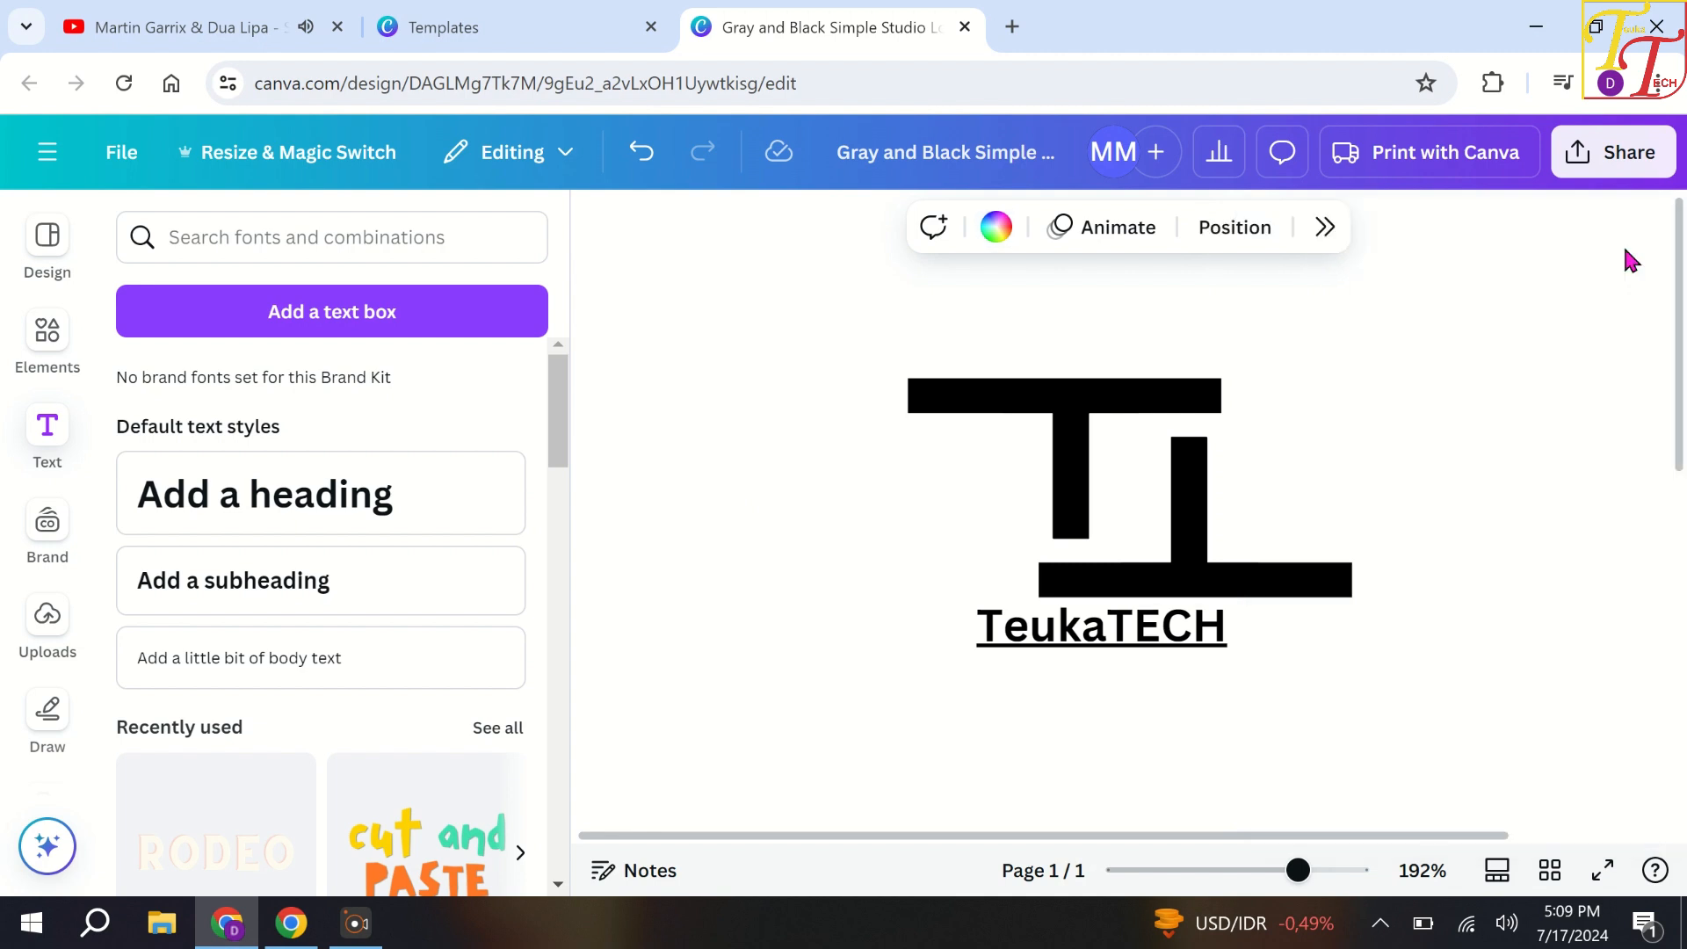
Step: Download the design as a JPG and open the downloaded image to check it before returning to the editor
left_click(1595, 178)
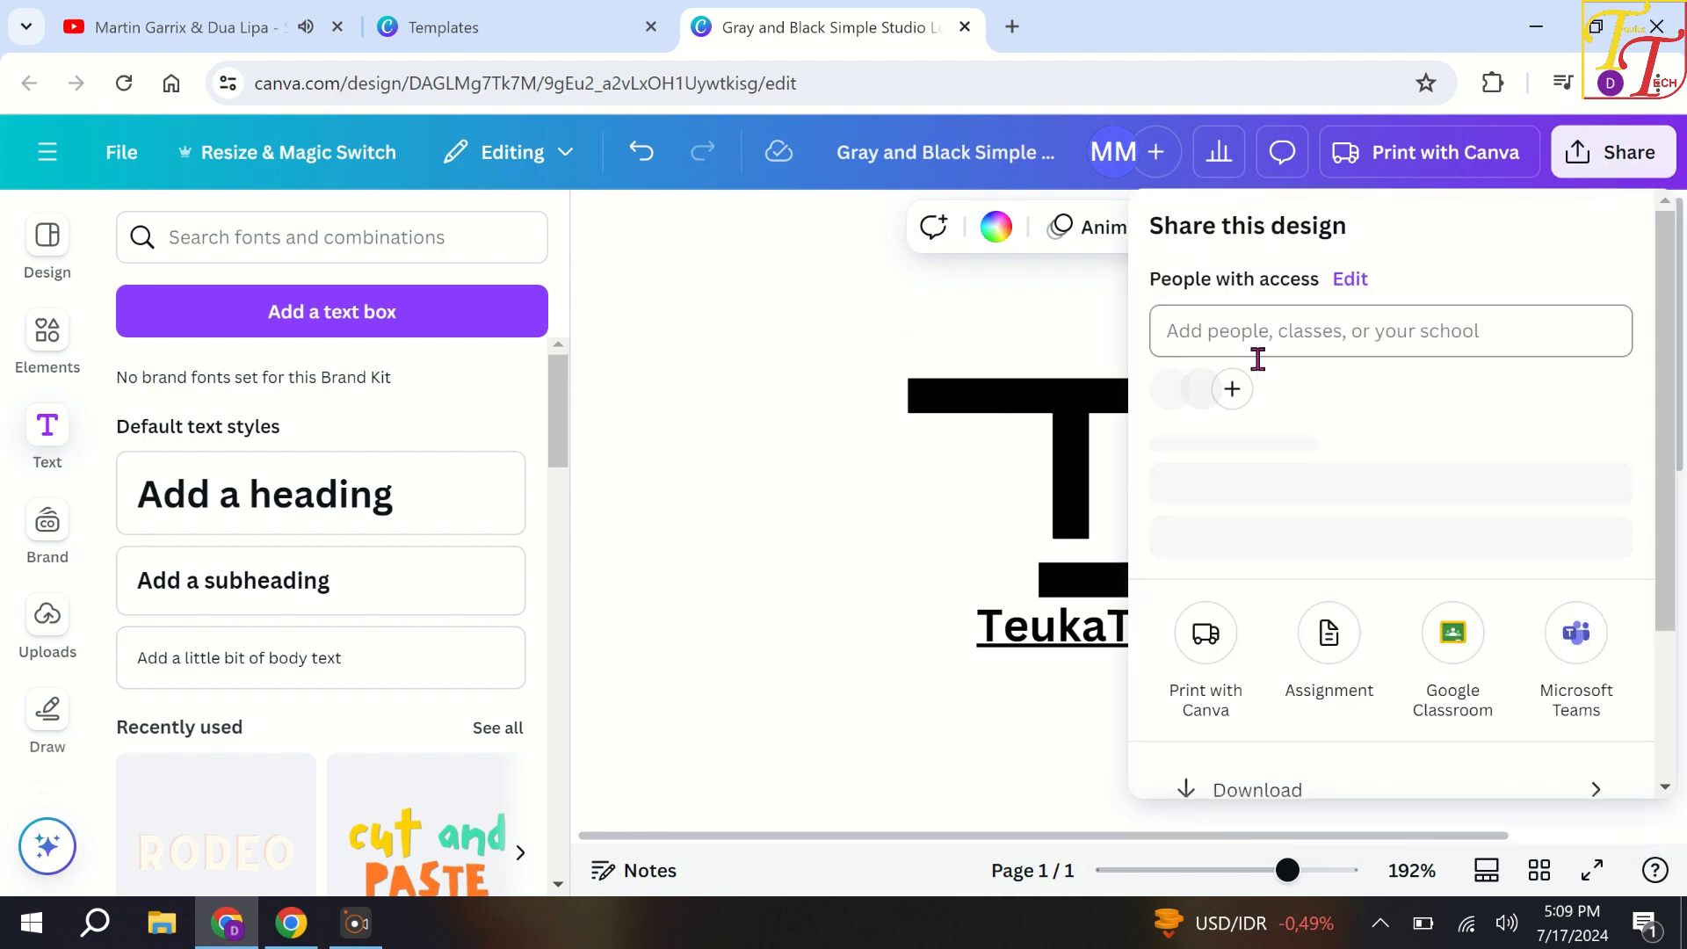
scroll(1388, 496, "down", 3)
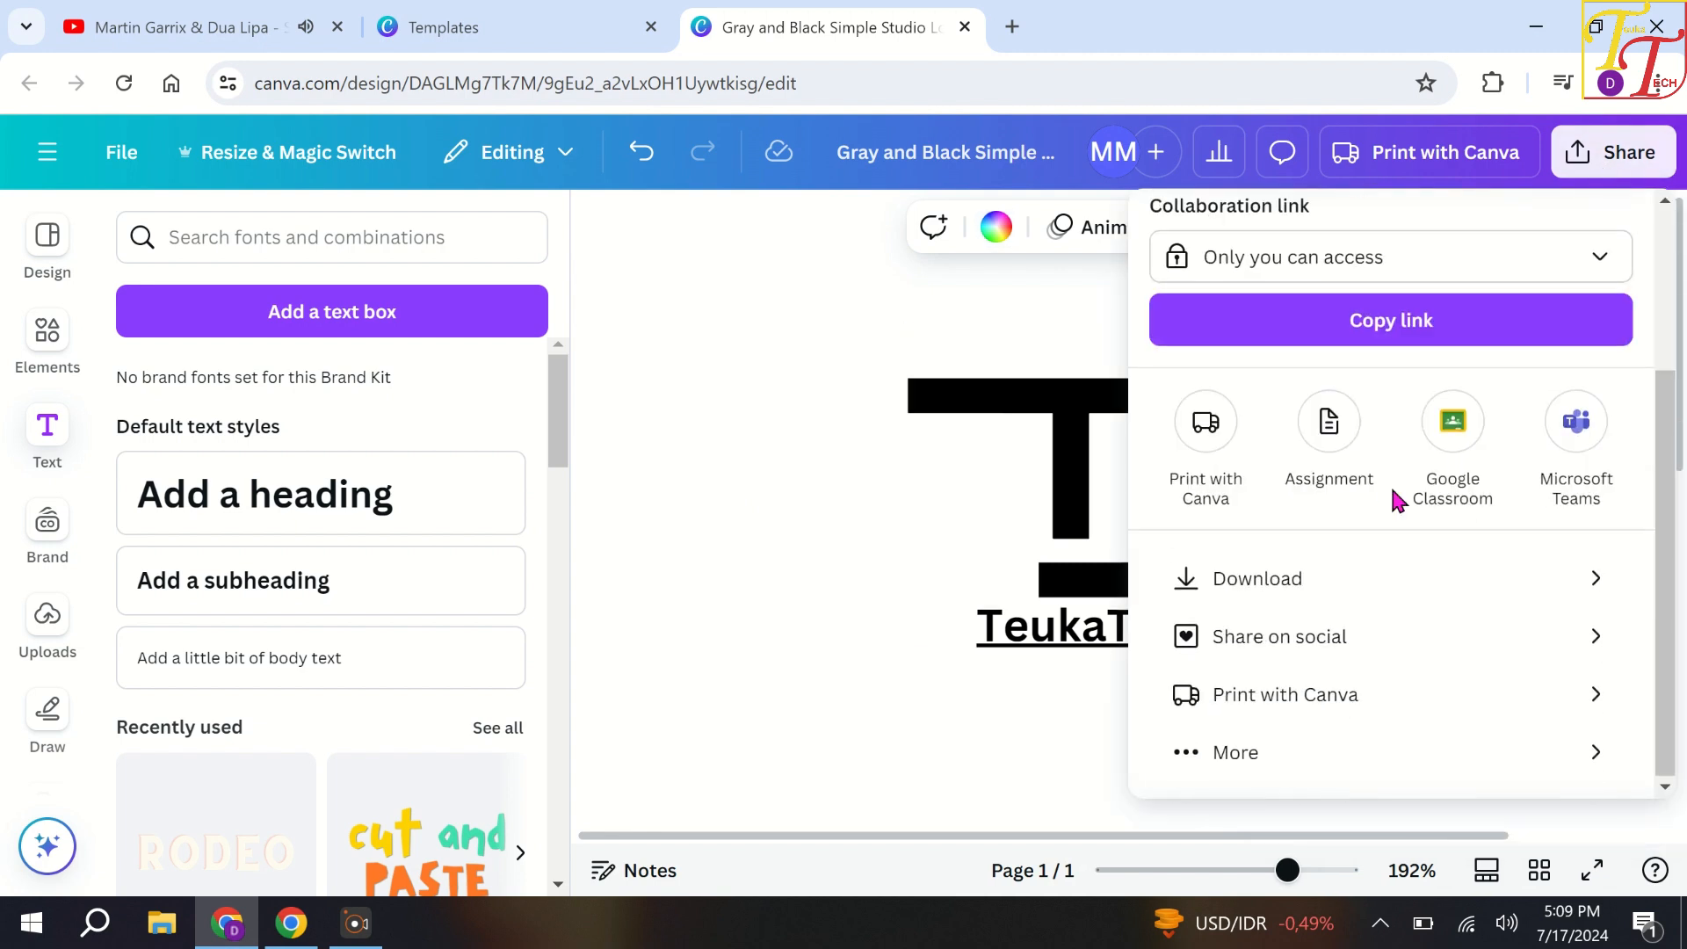
left_click(1251, 579)
left_click(1375, 337)
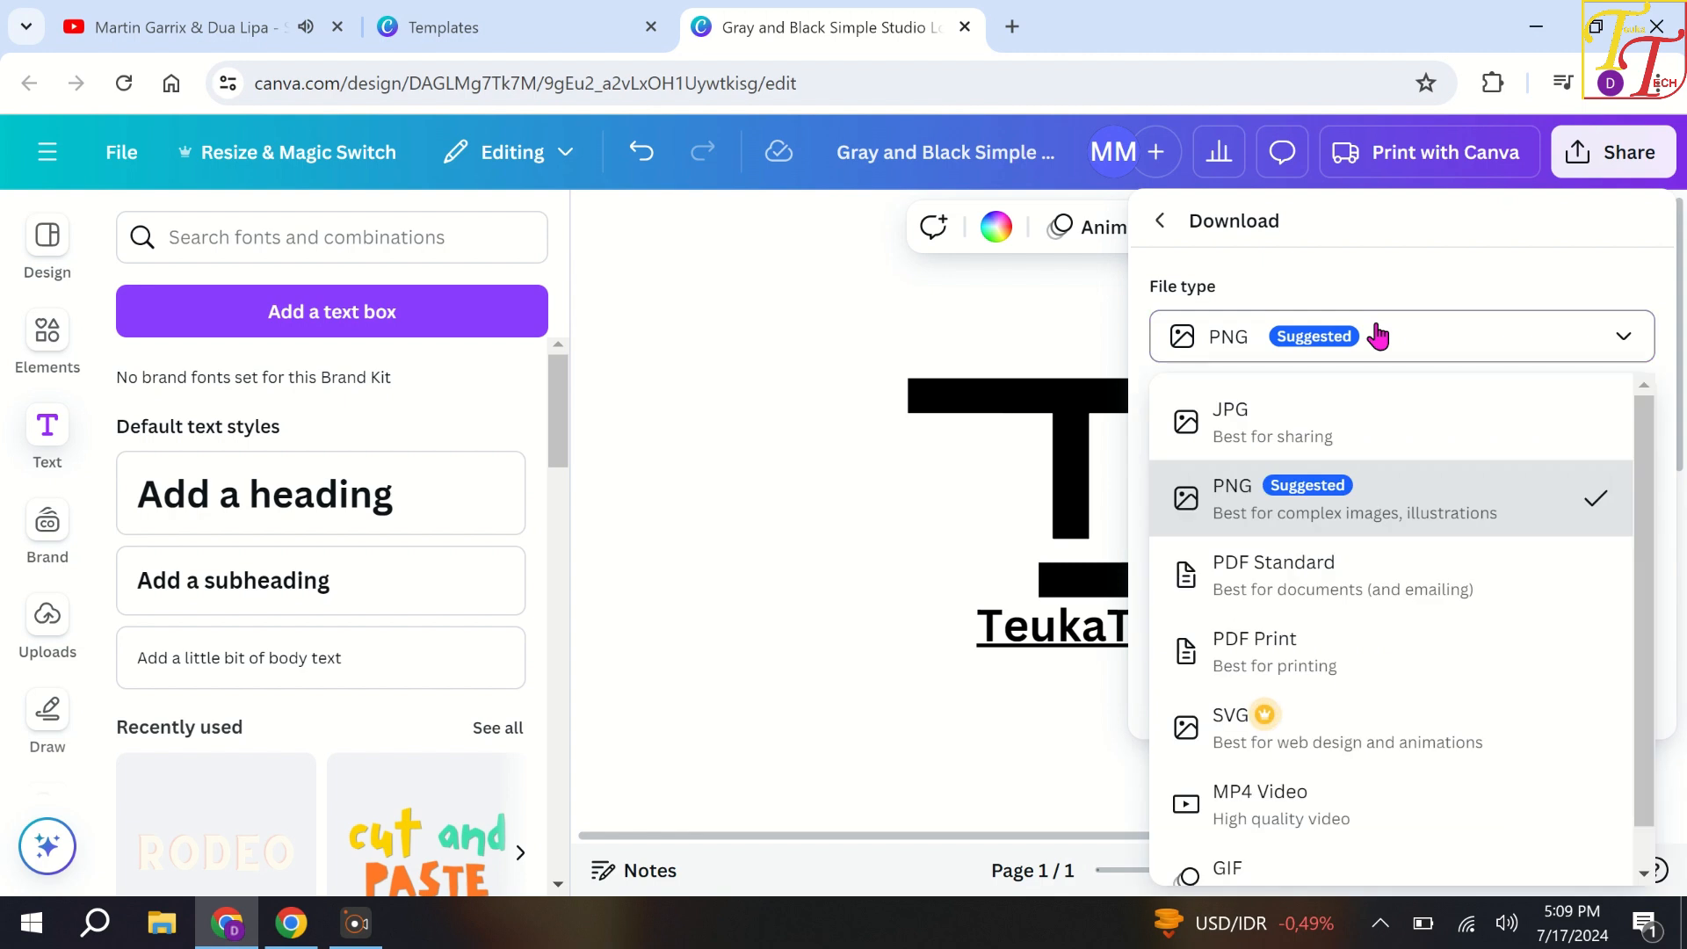
left_click(1373, 339)
left_click(1371, 341)
left_click(1307, 425)
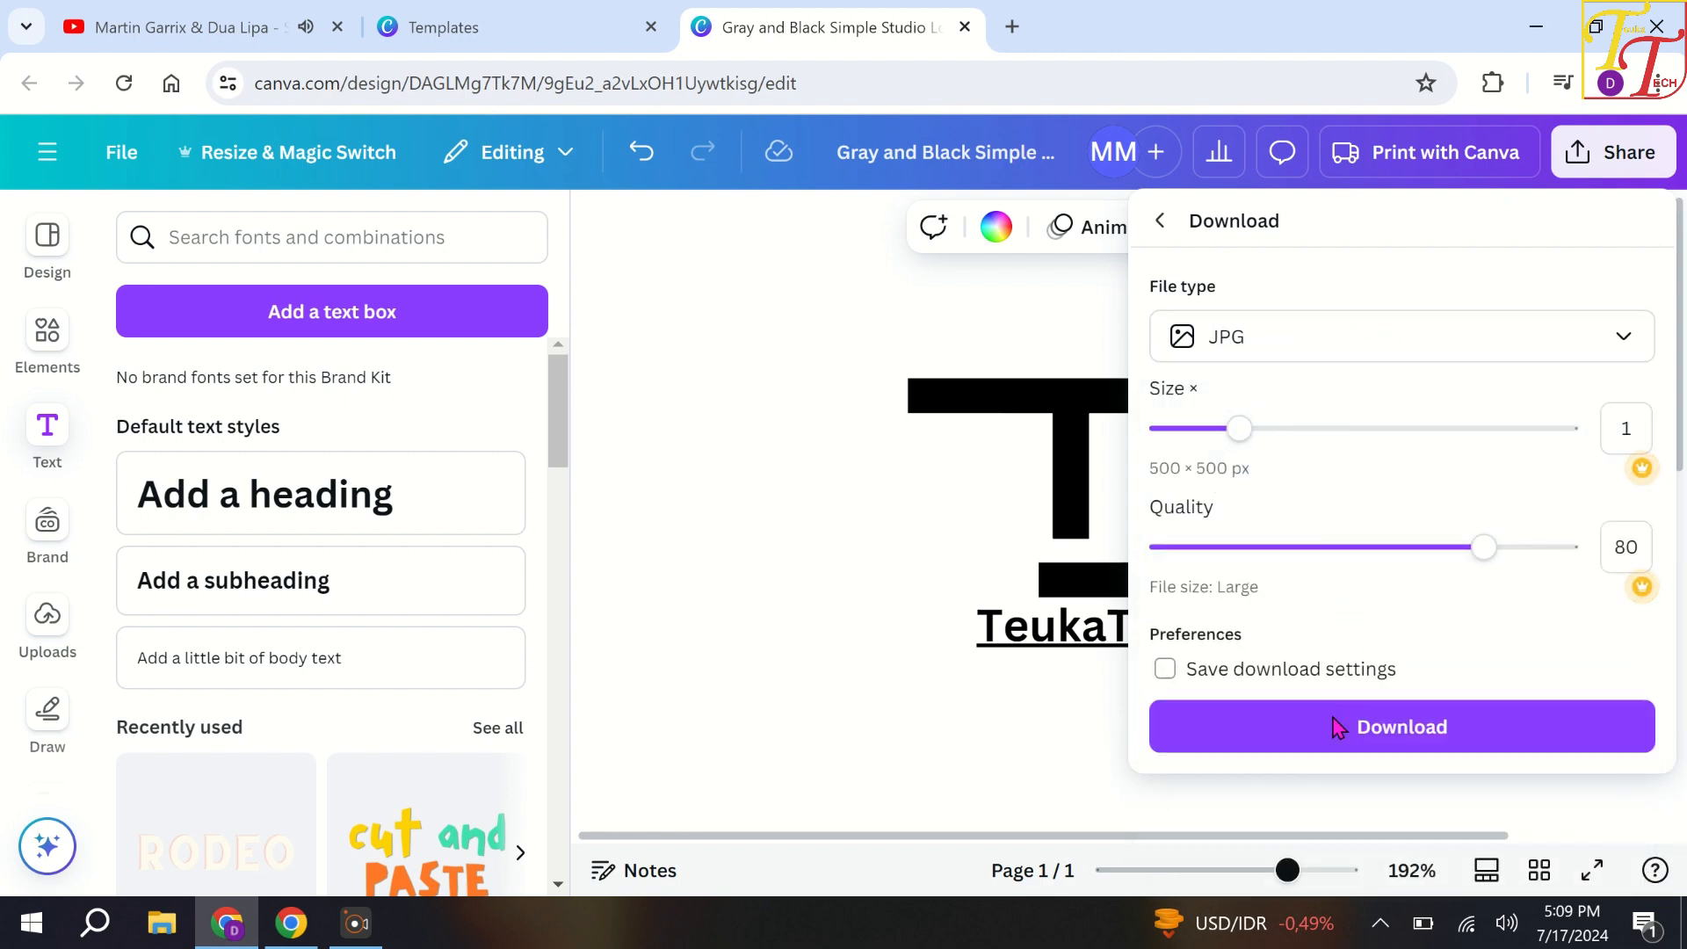
left_click(1390, 720)
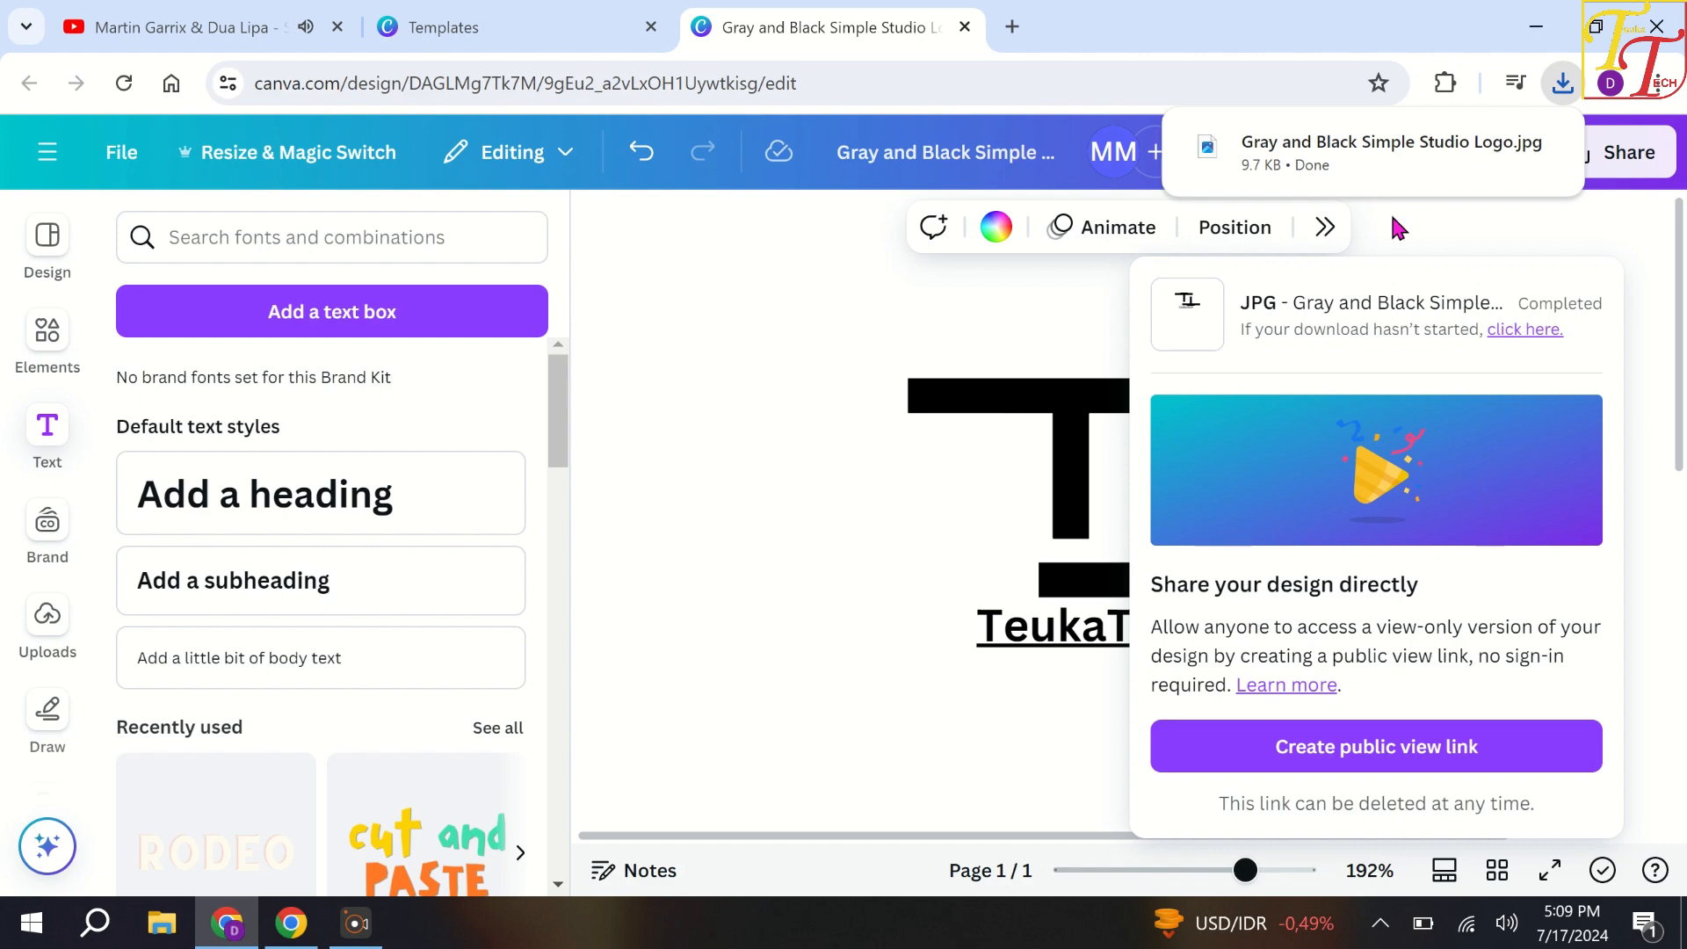
left_click(1305, 145)
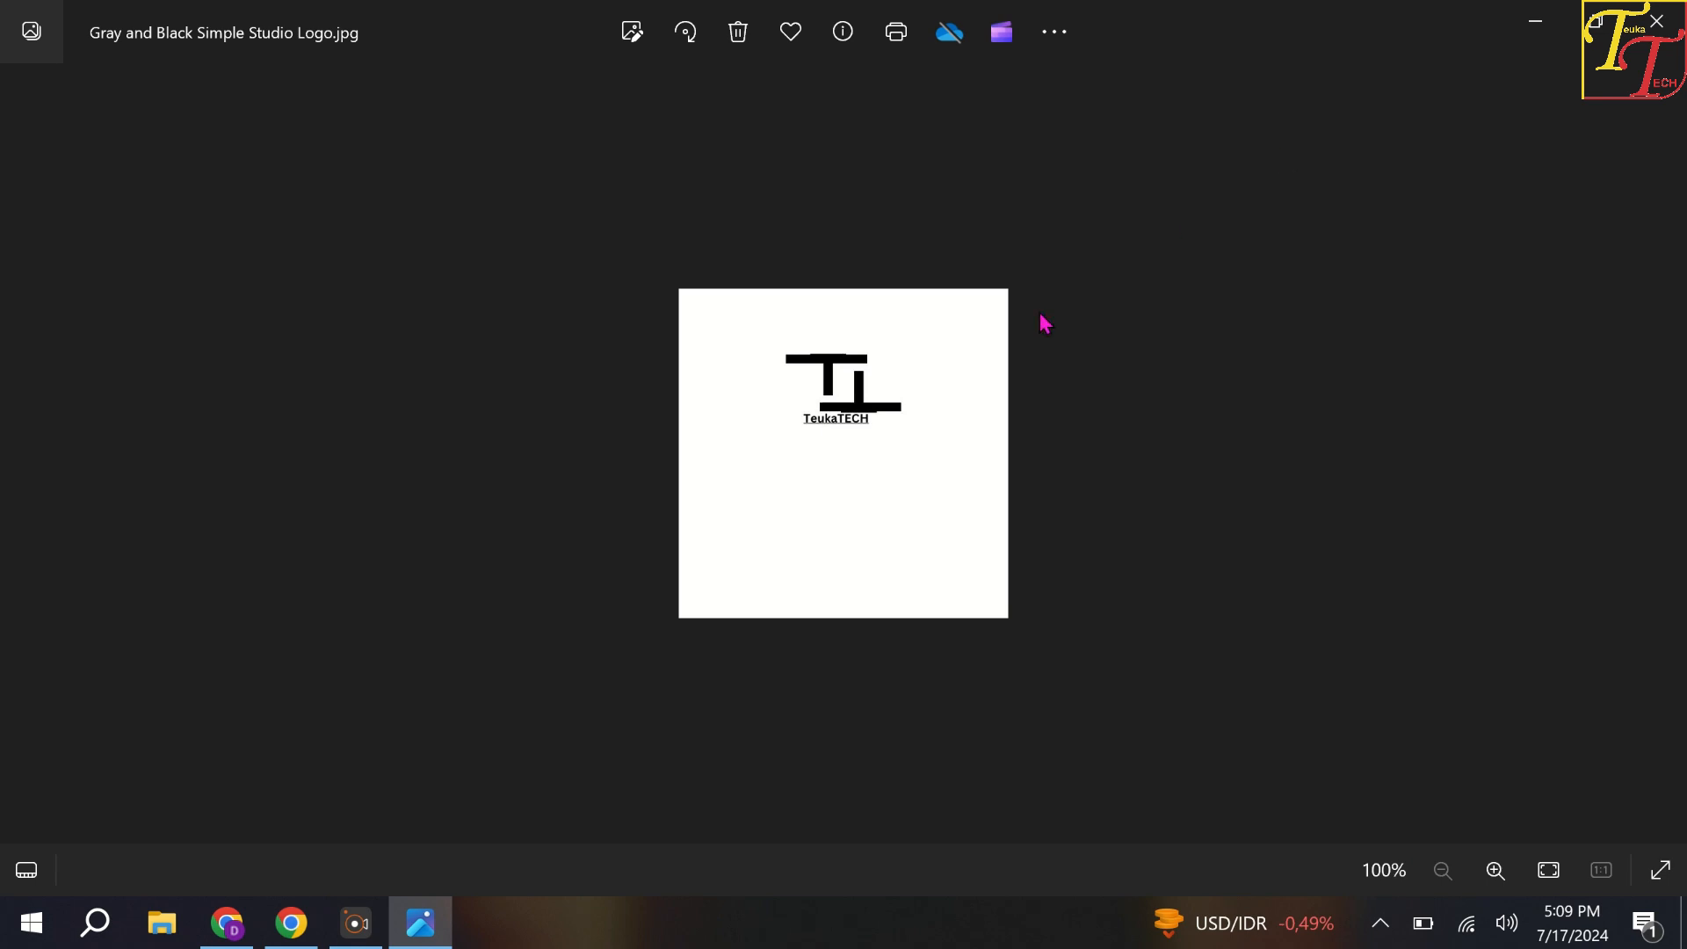
left_click(1535, 21)
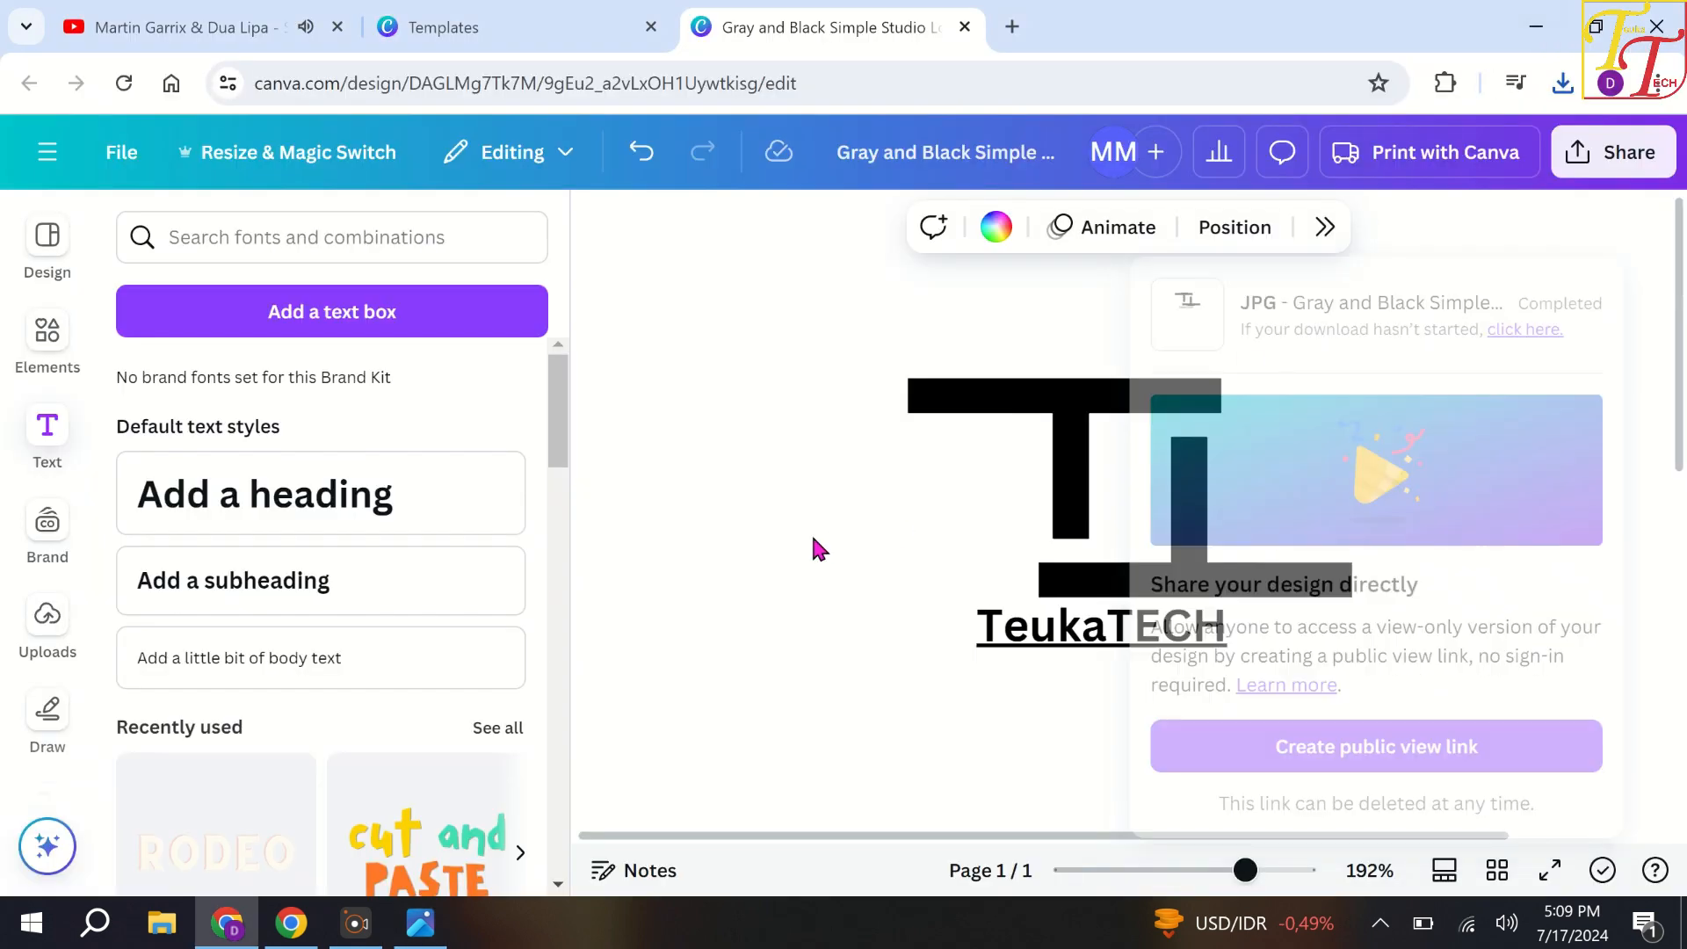